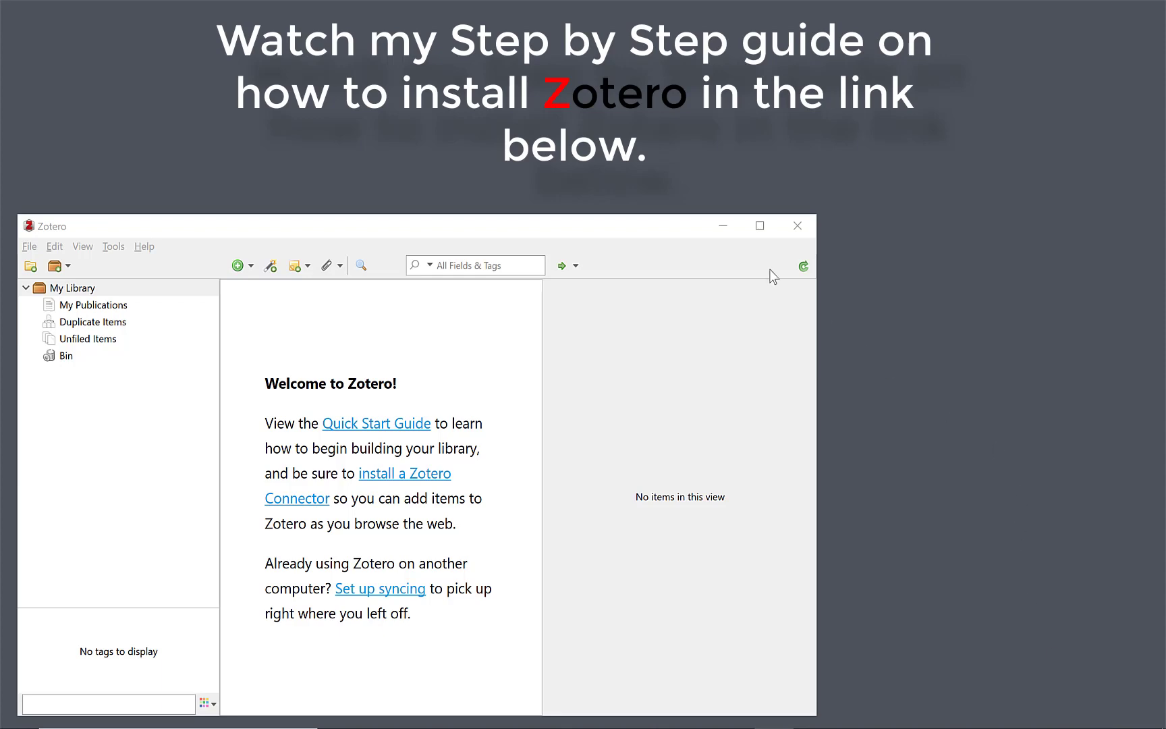
Maximize the Zotero window and create a new collection named Law in My Library
{"action": "left_click", "coordinate": [761, 227]}
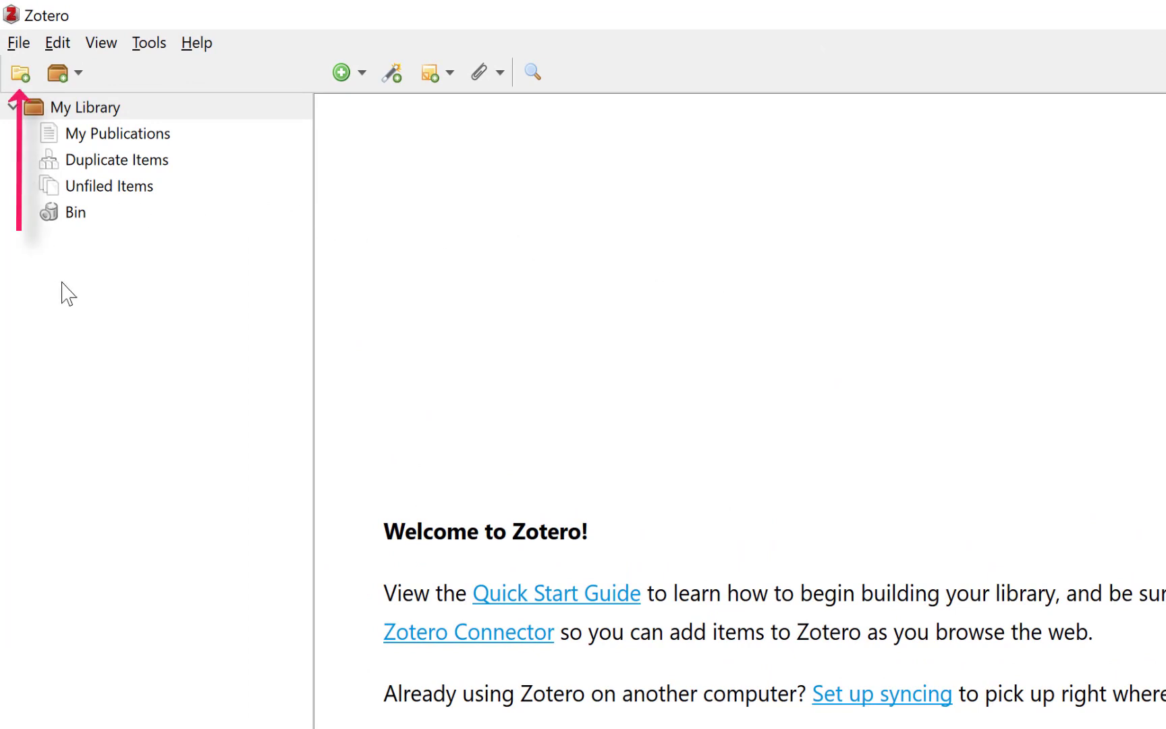
{"action": "left_click", "coordinate": [21, 74]}
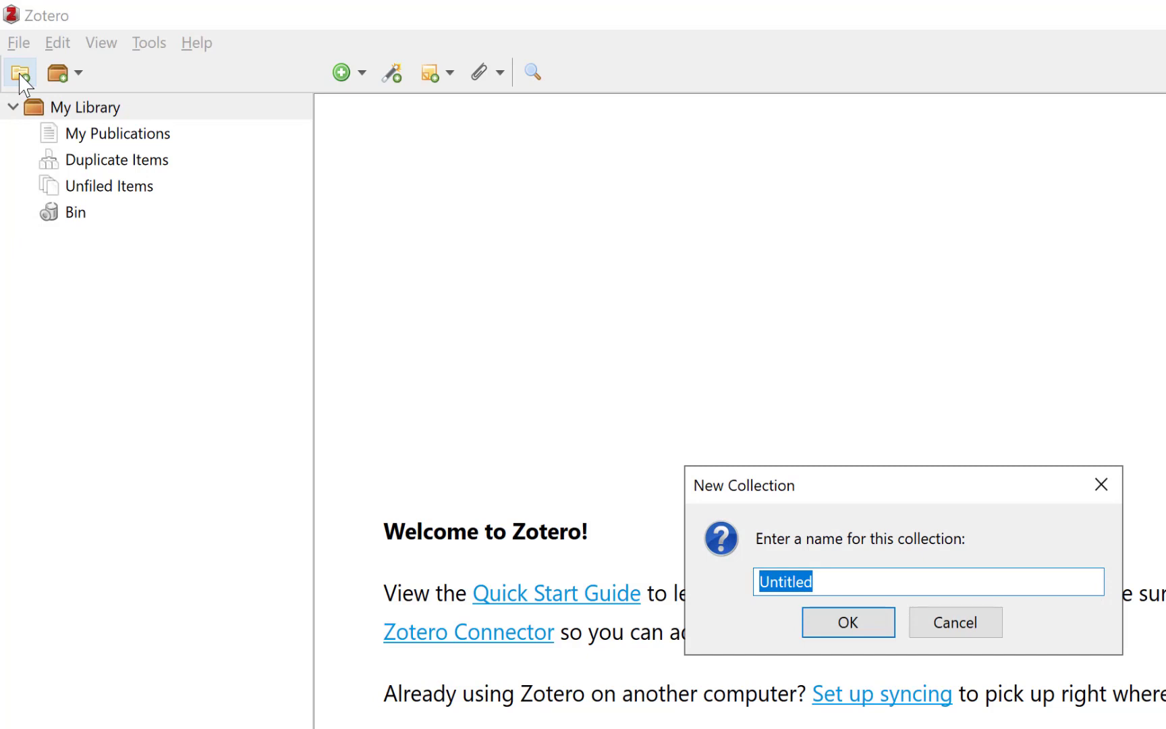
{"action": "type", "text": "Law"}
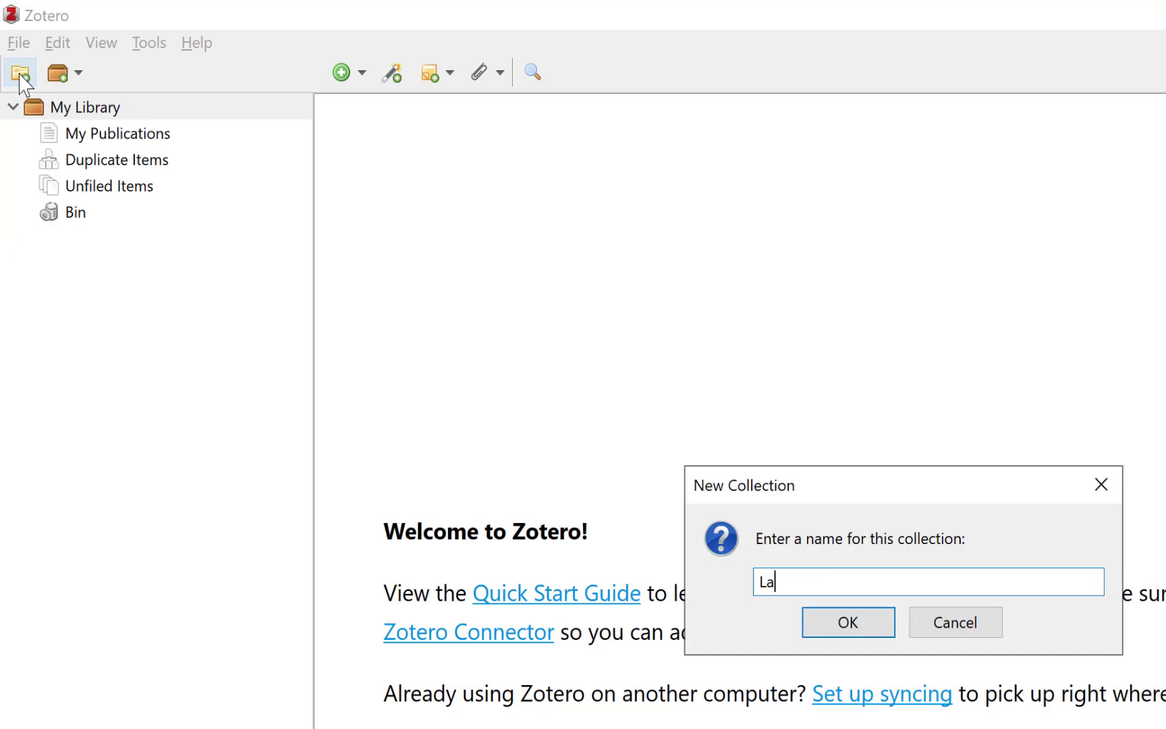
{"action": "left_click", "coordinate": [845, 624]}
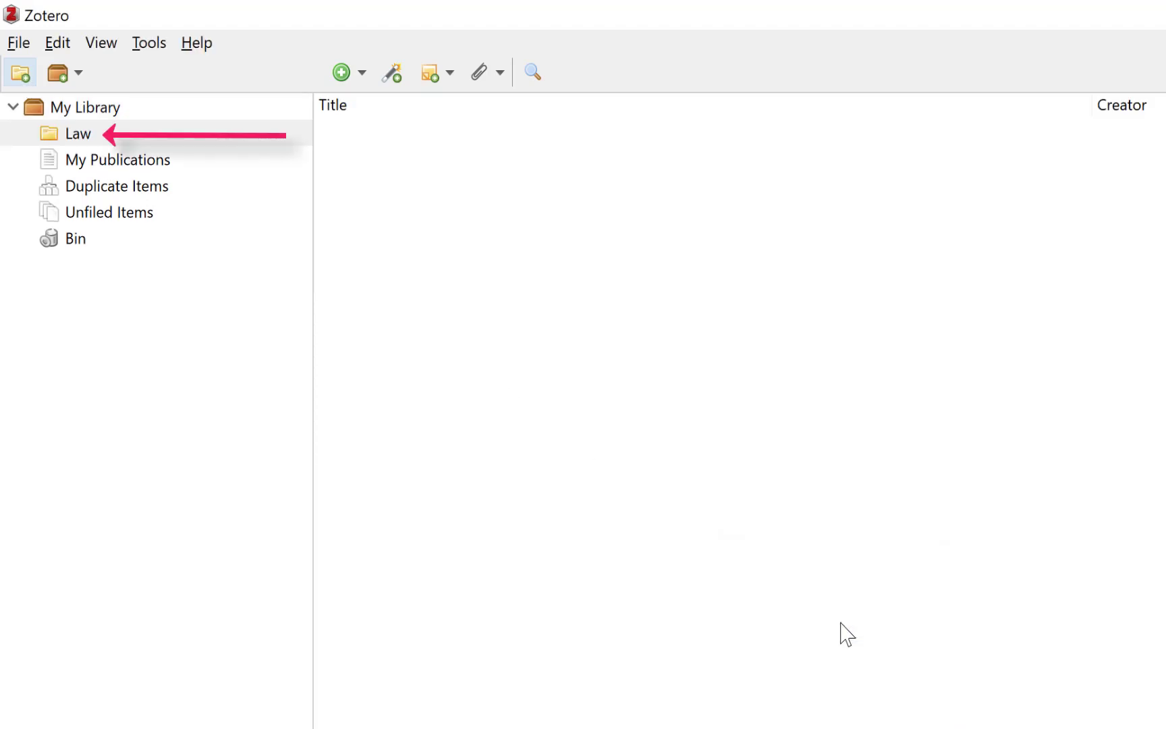
Create a subcollection named Family Law inside the Law collection
{"action": "right_click", "coordinate": [78, 139]}
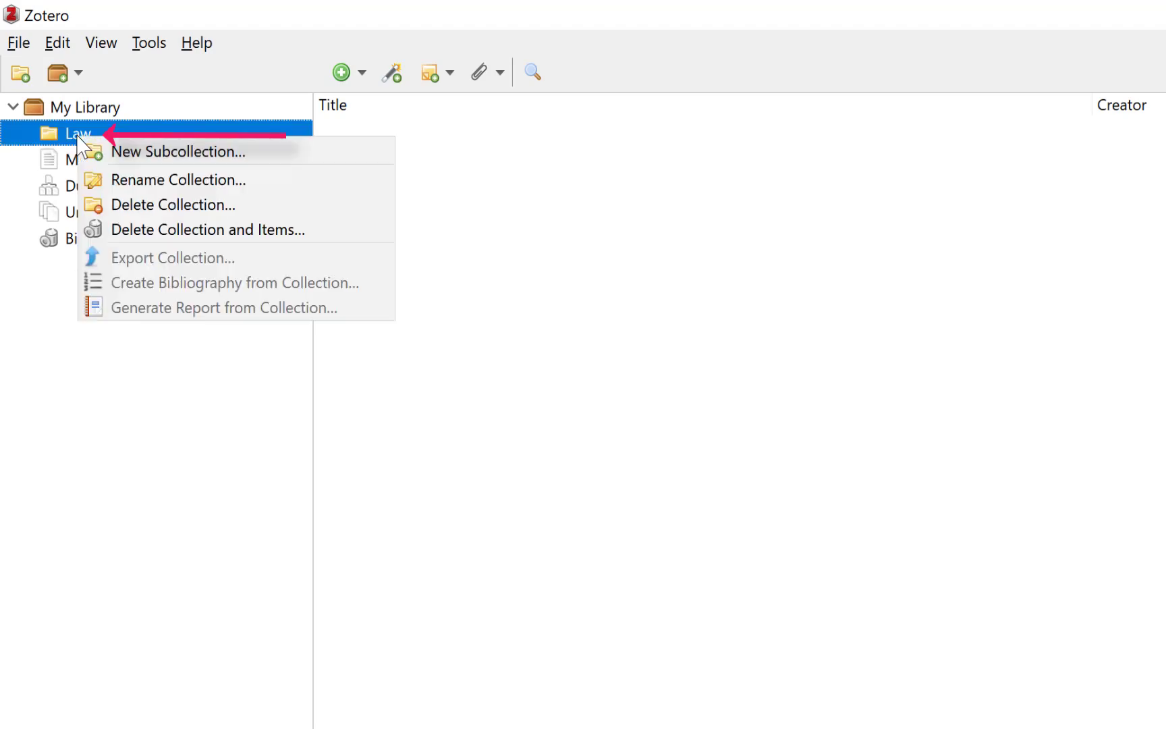
{"action": "left_click", "coordinate": [128, 160]}
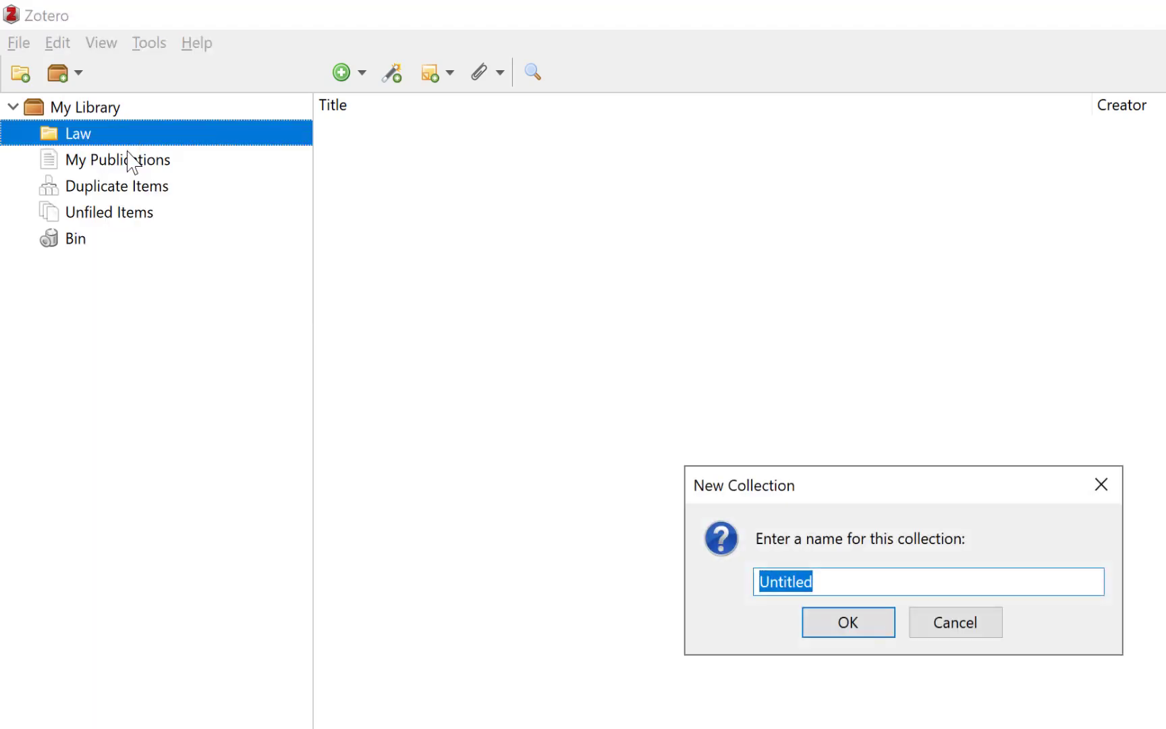
{"action": "type", "text": "Fam"}
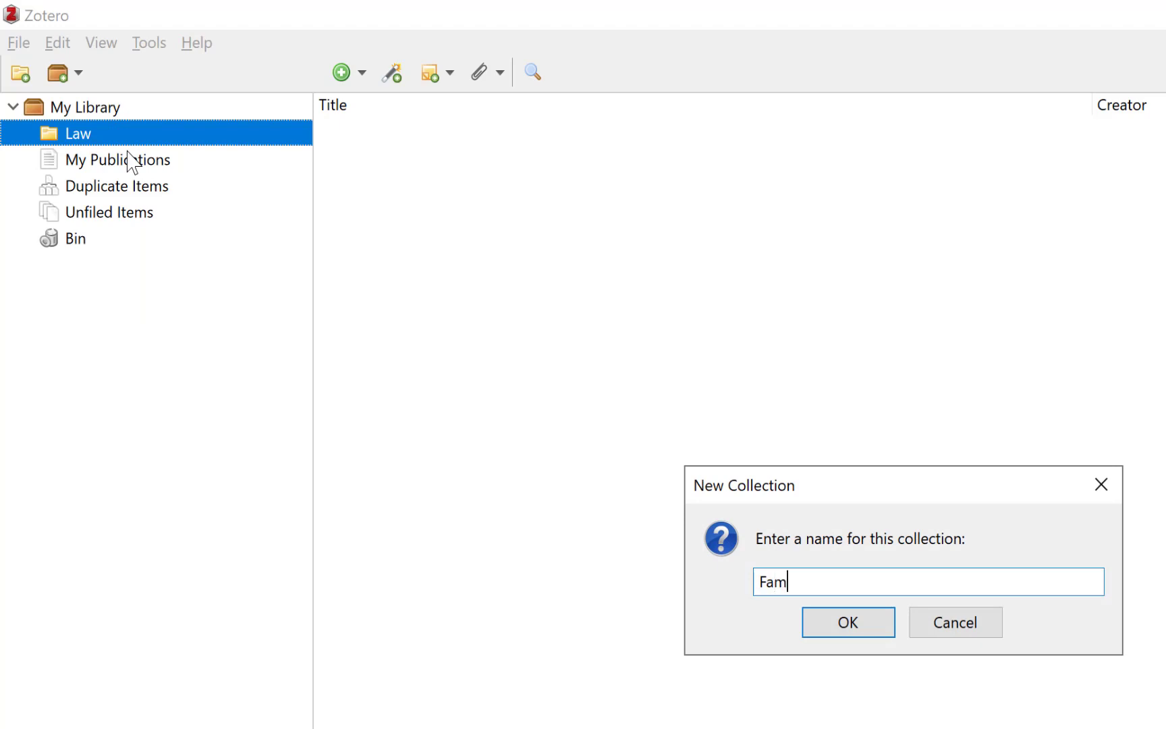
{"action": "type", "text": "ily Law"}
{"action": "left_click", "coordinate": [838, 620]}
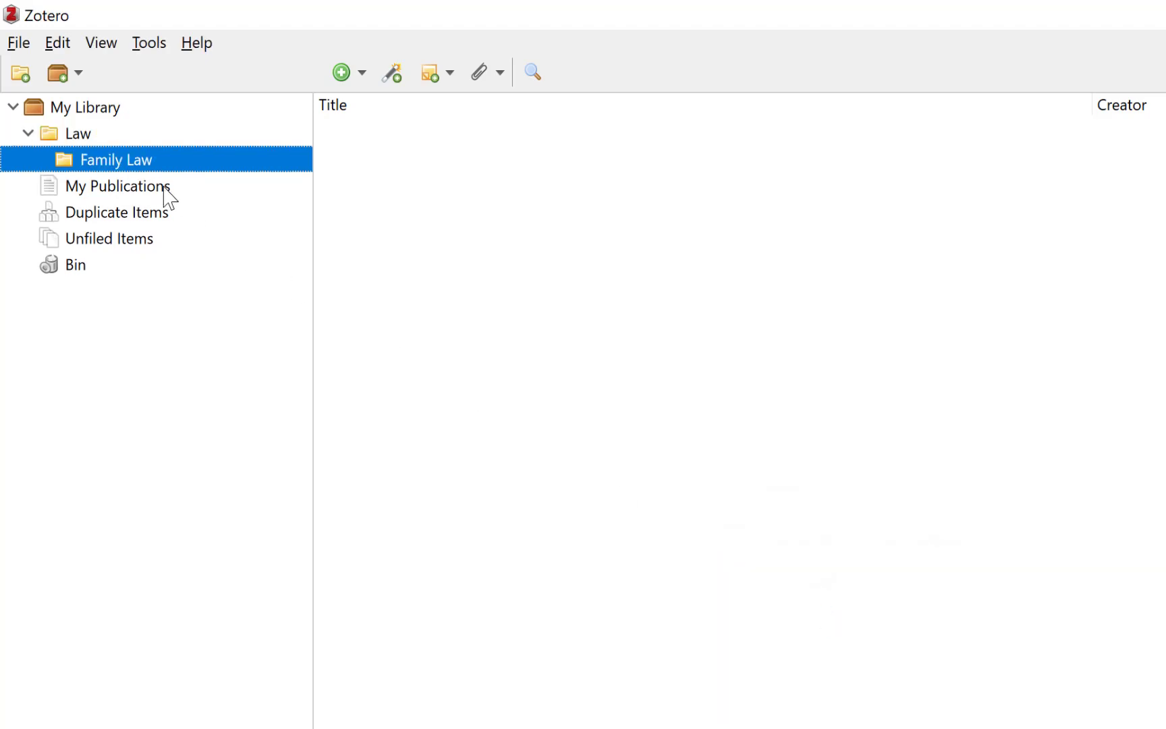
{"action": "right_click", "coordinate": [73, 112]}
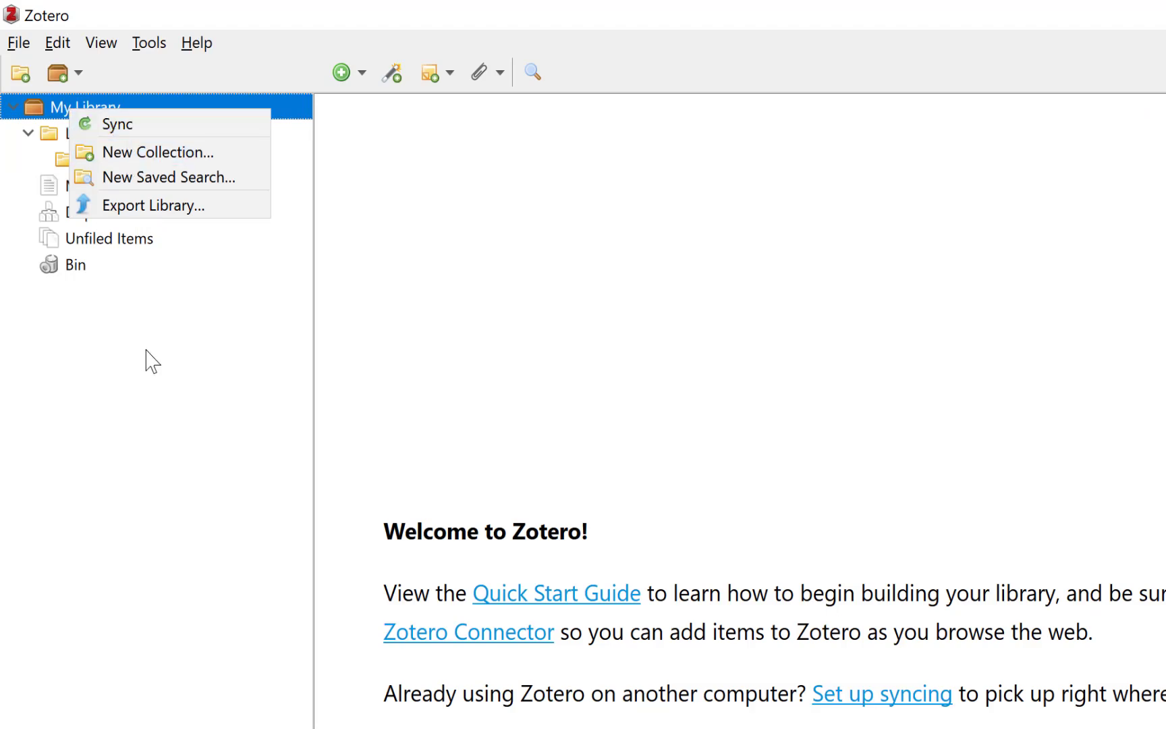
{"action": "left_click", "coordinate": [146, 350]}
{"action": "left_click", "coordinate": [70, 134]}
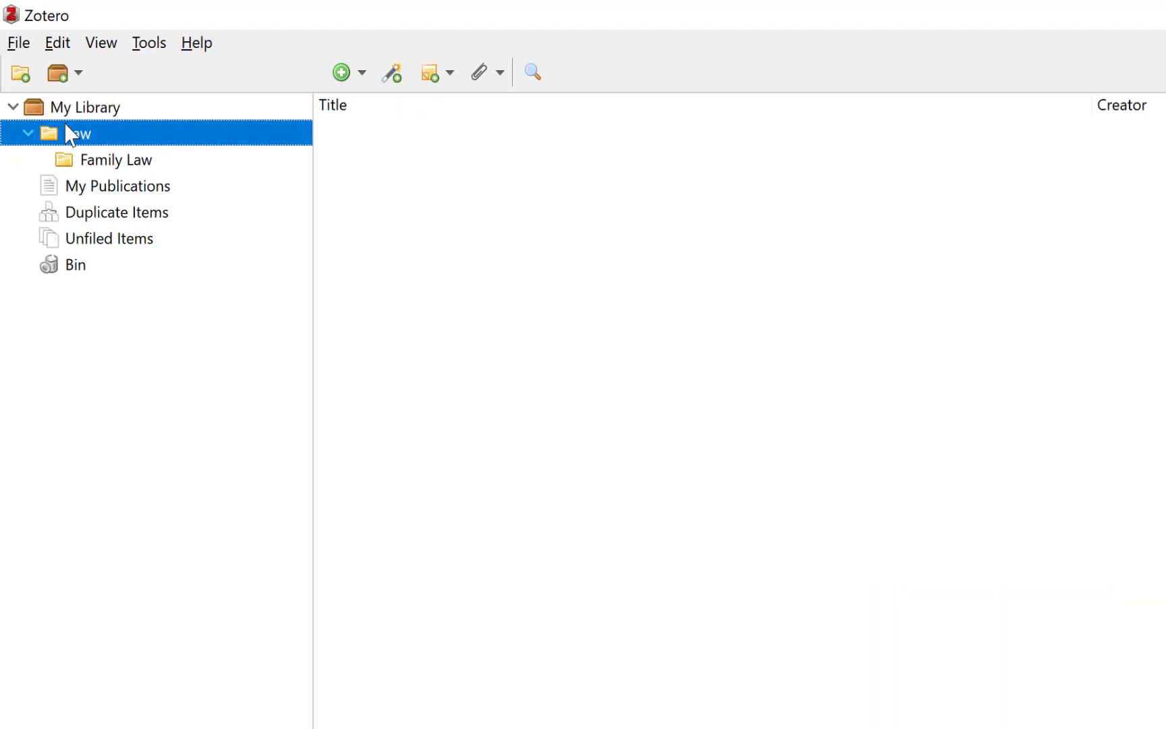
{"action": "left_click", "coordinate": [114, 162]}
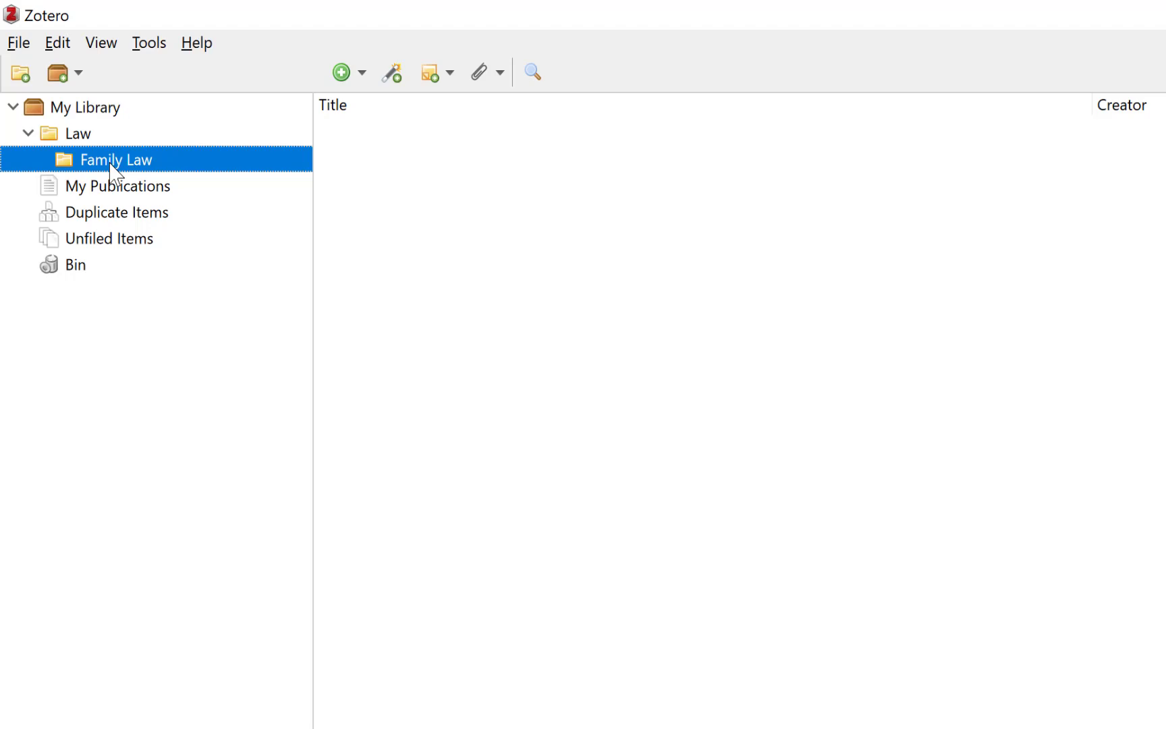
Add a second subcollection named Family Law bibliography inside the Law collection
{"action": "left_click", "coordinate": [82, 134]}
{"action": "right_click", "coordinate": [81, 133]}
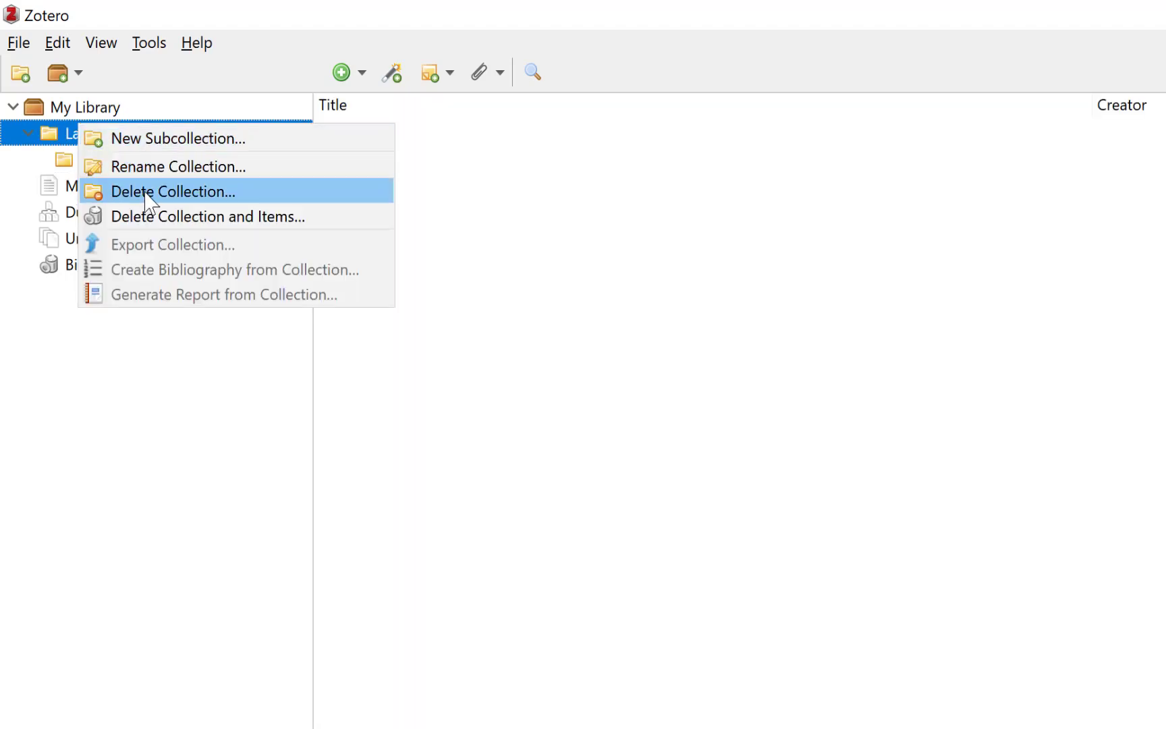
{"action": "left_click", "coordinate": [148, 138]}
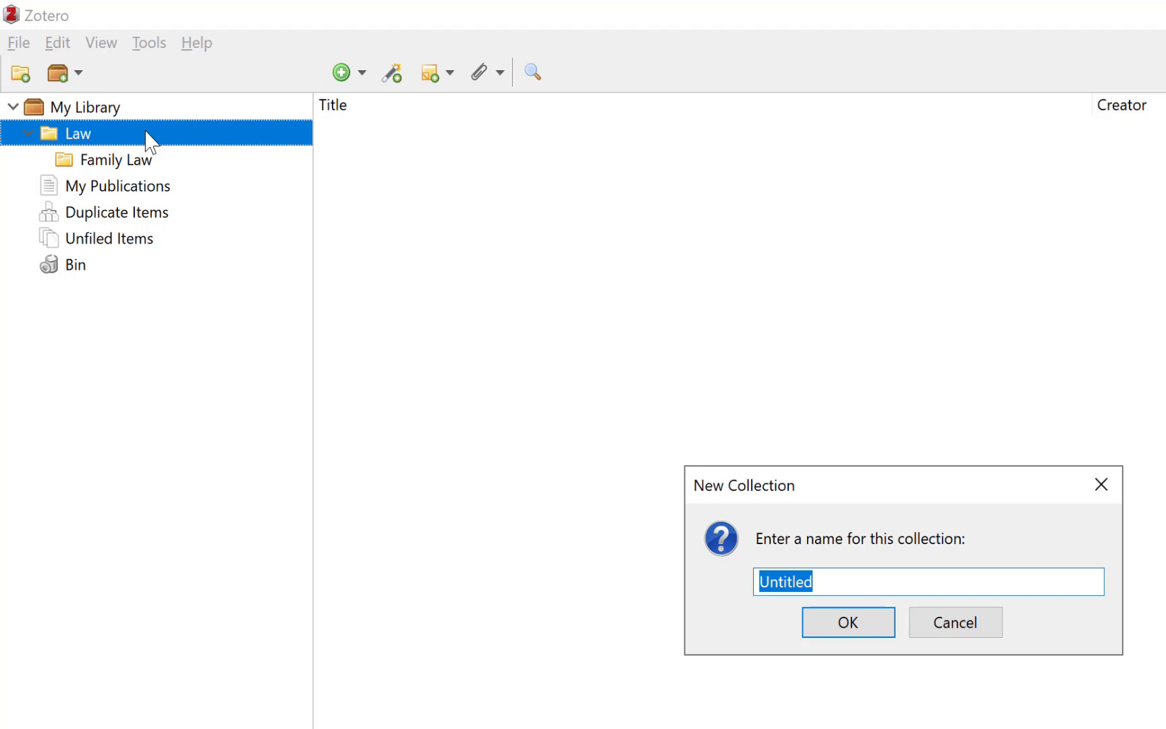
{"action": "type", "text": "Family Law"}
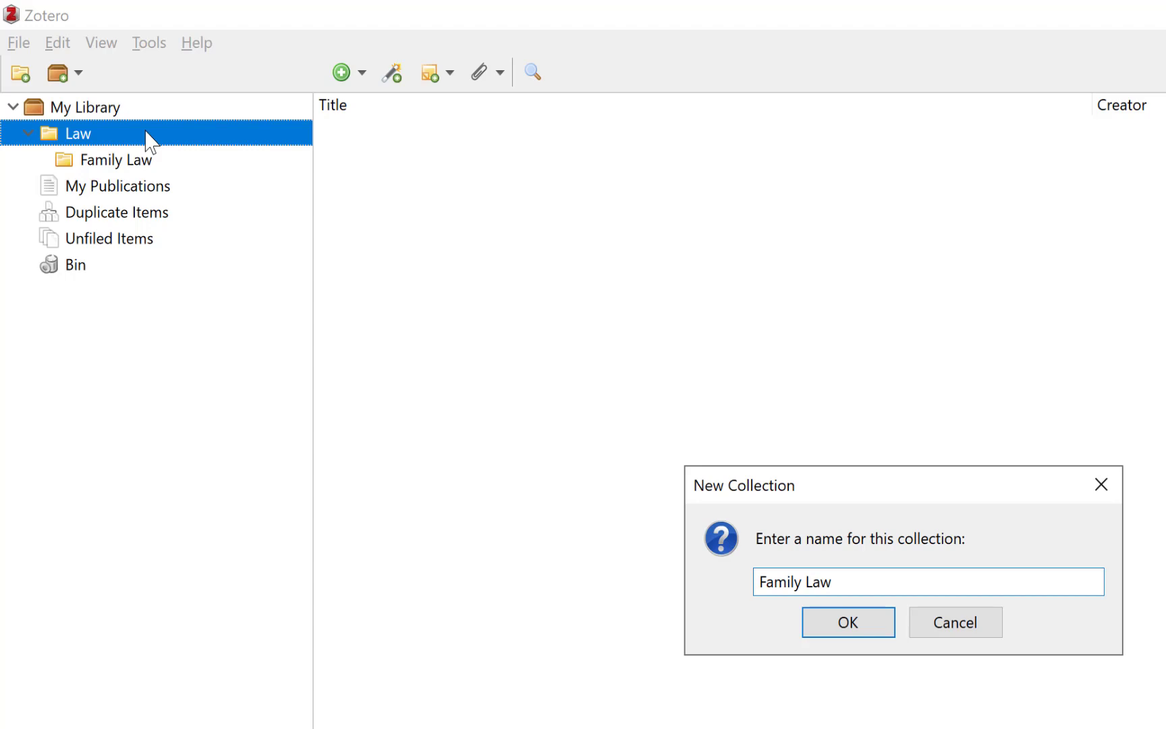
{"action": "type", "text": " bibliography"}
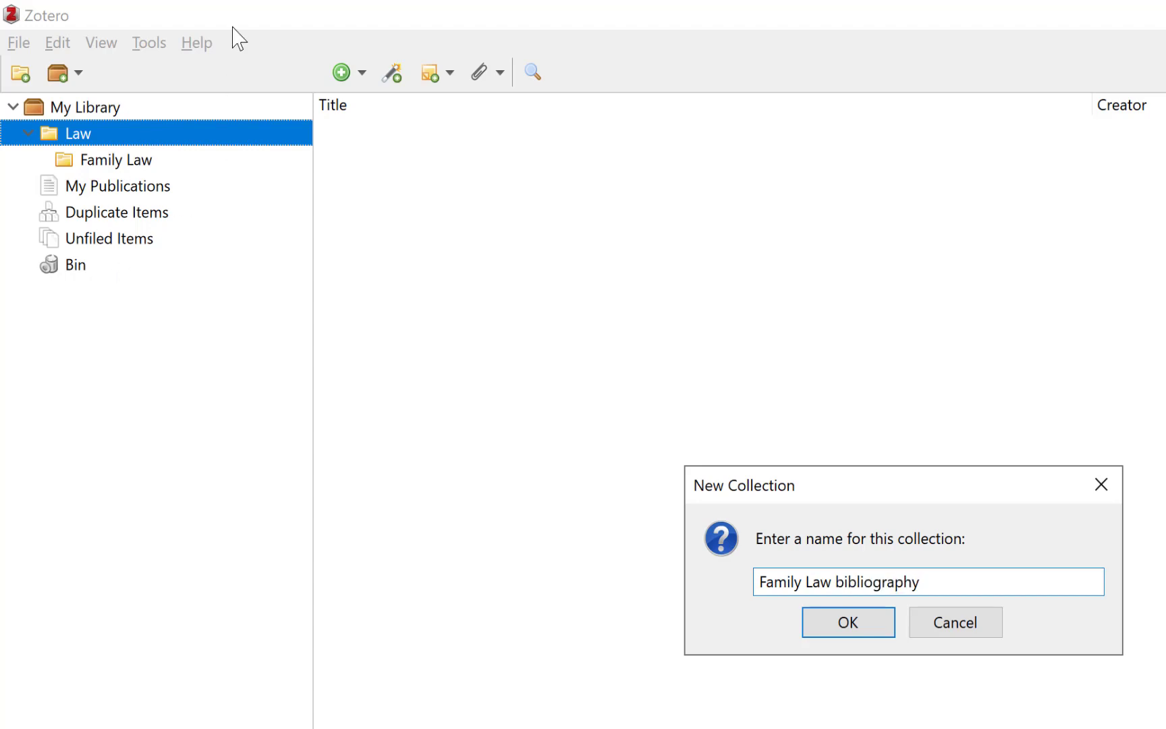
{"action": "left_click", "coordinate": [856, 616]}
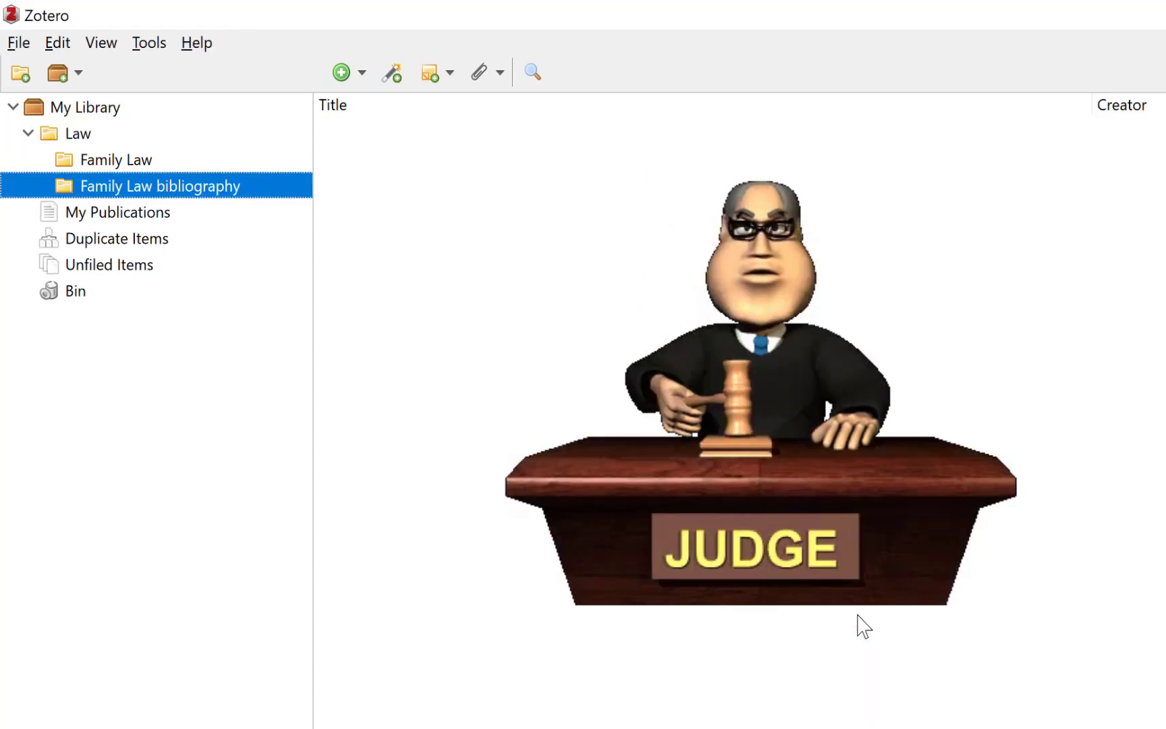
Make Family Law the active collection, then switch to Chrome and search JSTOR for family law
{"action": "left_click", "coordinate": [118, 162]}
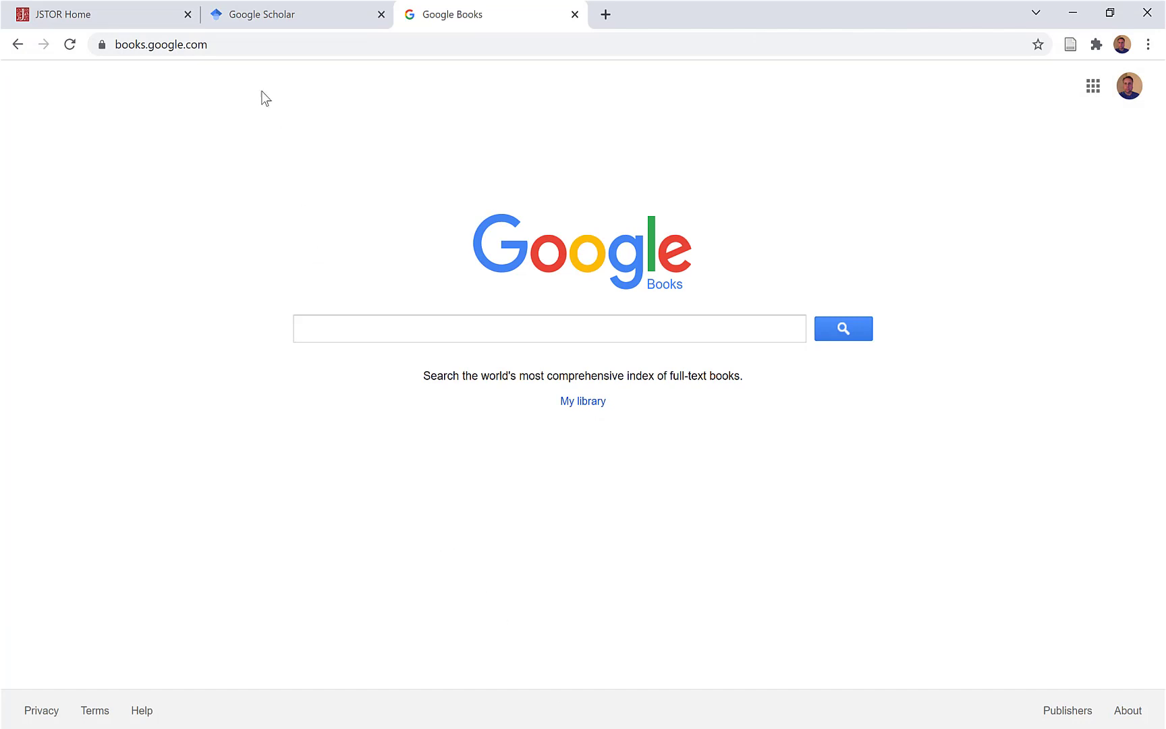
{"action": "left_click", "coordinate": [81, 21]}
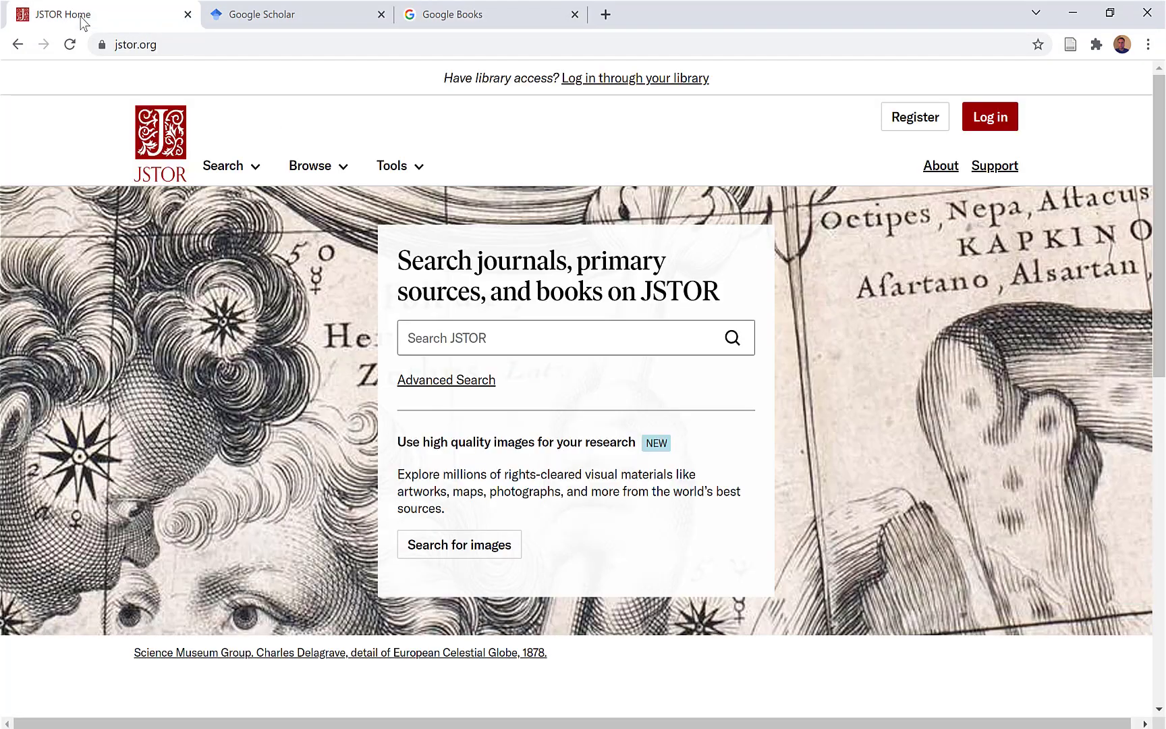
{"action": "left_click", "coordinate": [429, 341]}
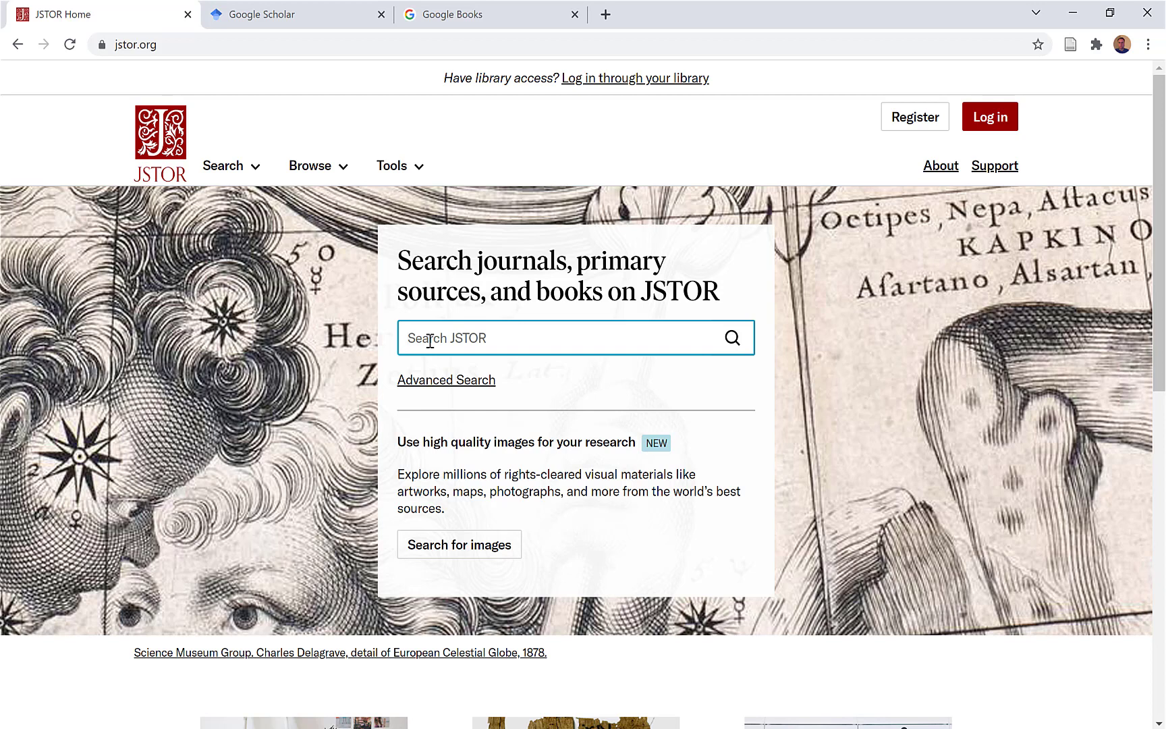
{"action": "type", "text": "family law"}
{"action": "key", "text": "Return"}
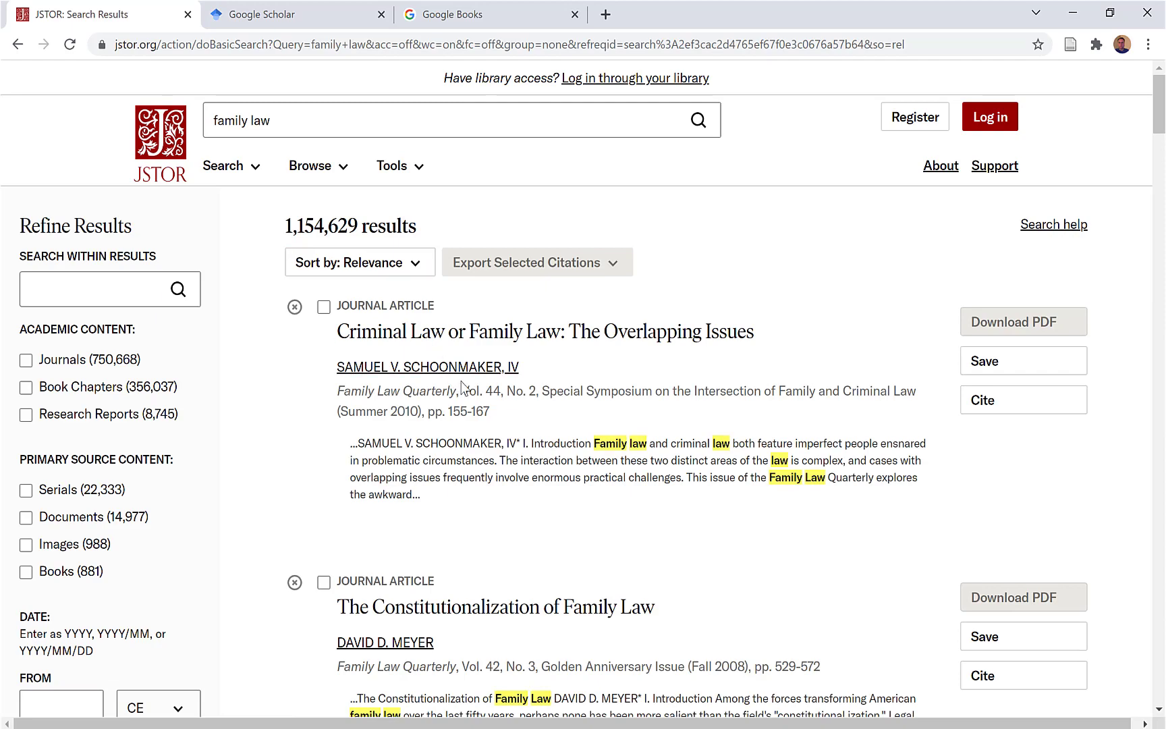
Open the article "Criminal Law or Family Law: The Overlapping Issues" from the JSTOR search results
{"action": "scroll", "coordinate": [461, 383], "scroll_direction": "down", "scroll_amount": 10}
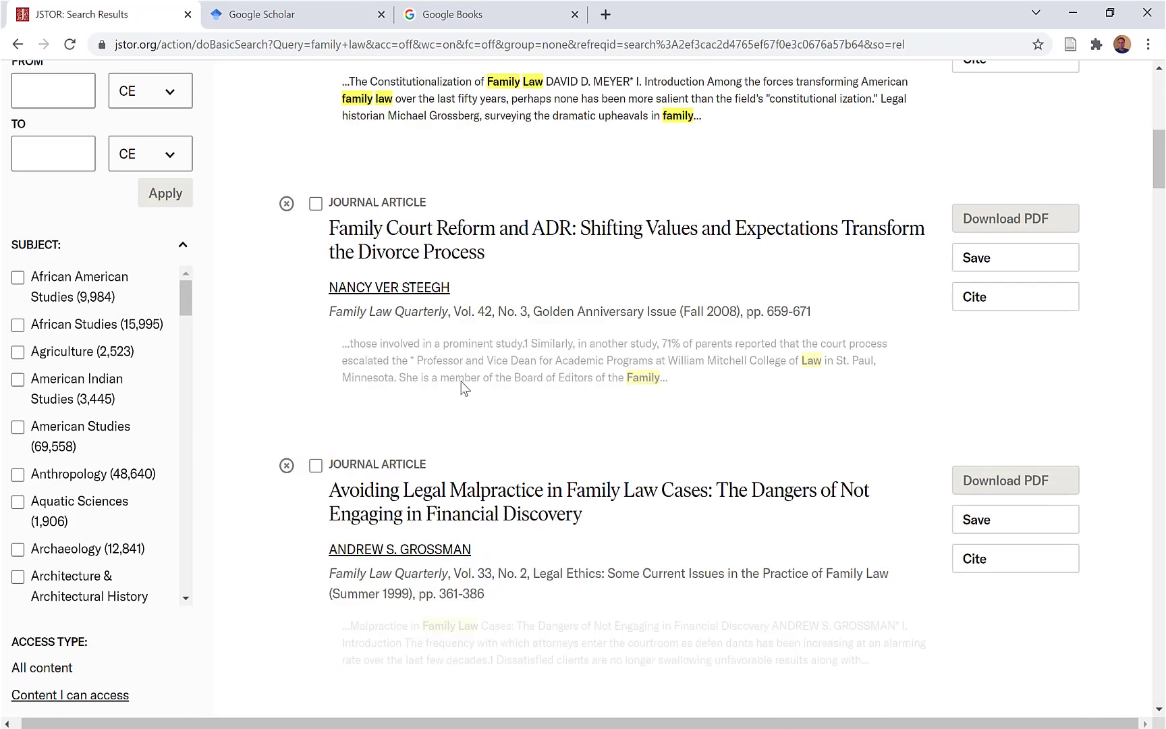
{"action": "scroll", "coordinate": [461, 383], "scroll_direction": "up", "scroll_amount": 10}
{"action": "scroll", "coordinate": [502, 380], "scroll_direction": "right", "scroll_amount": 1}
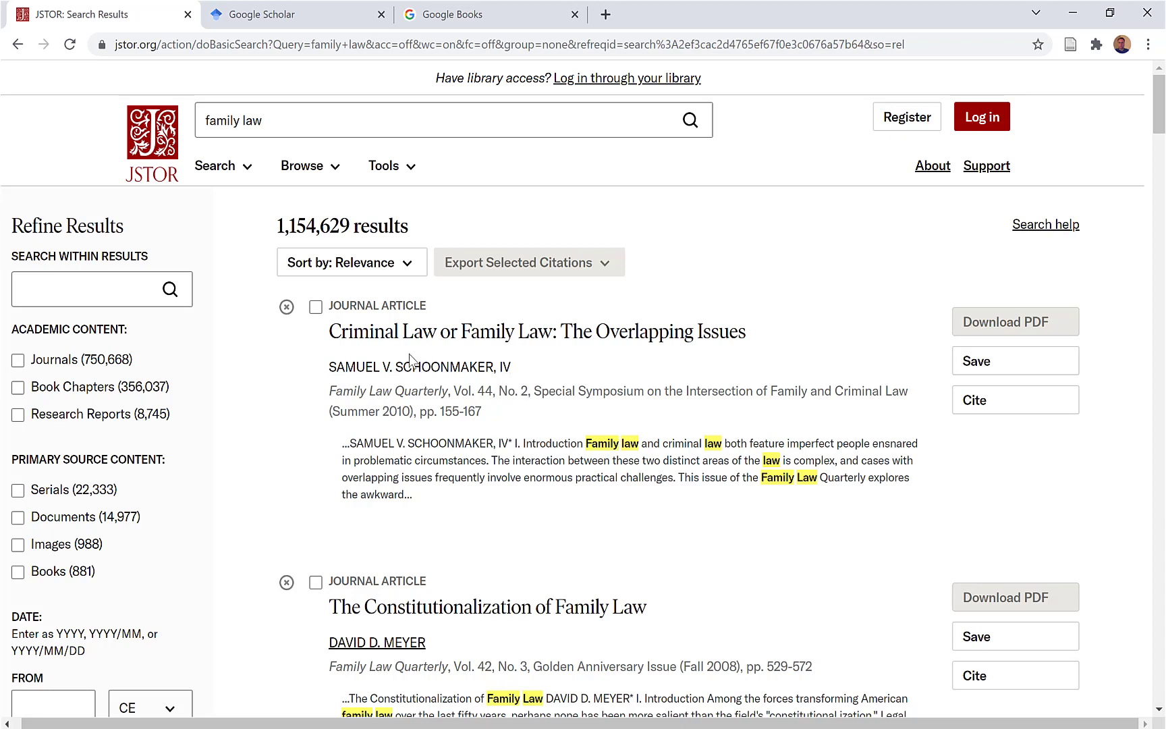
{"action": "left_click", "coordinate": [418, 335]}
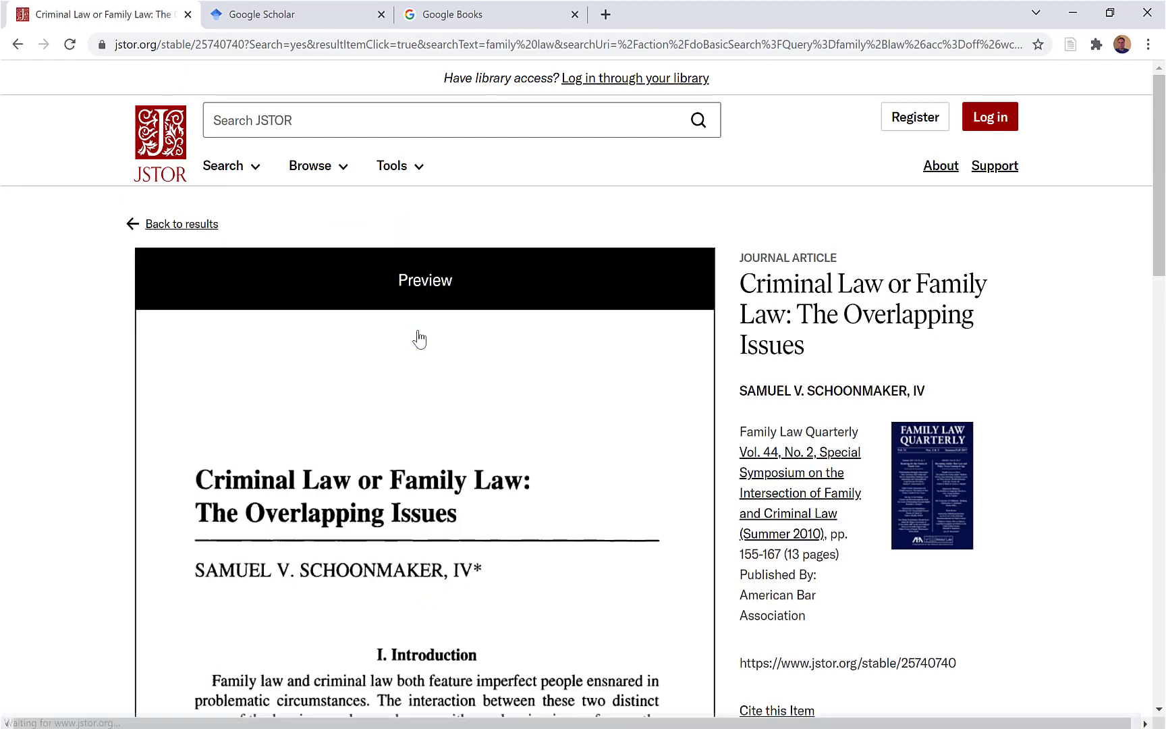
Save the JSTOR article to the Family Law collection with the Zotero Connector and switch to Zotero to check its entry
{"action": "scroll", "coordinate": [424, 443], "scroll_direction": "down", "scroll_amount": 15}
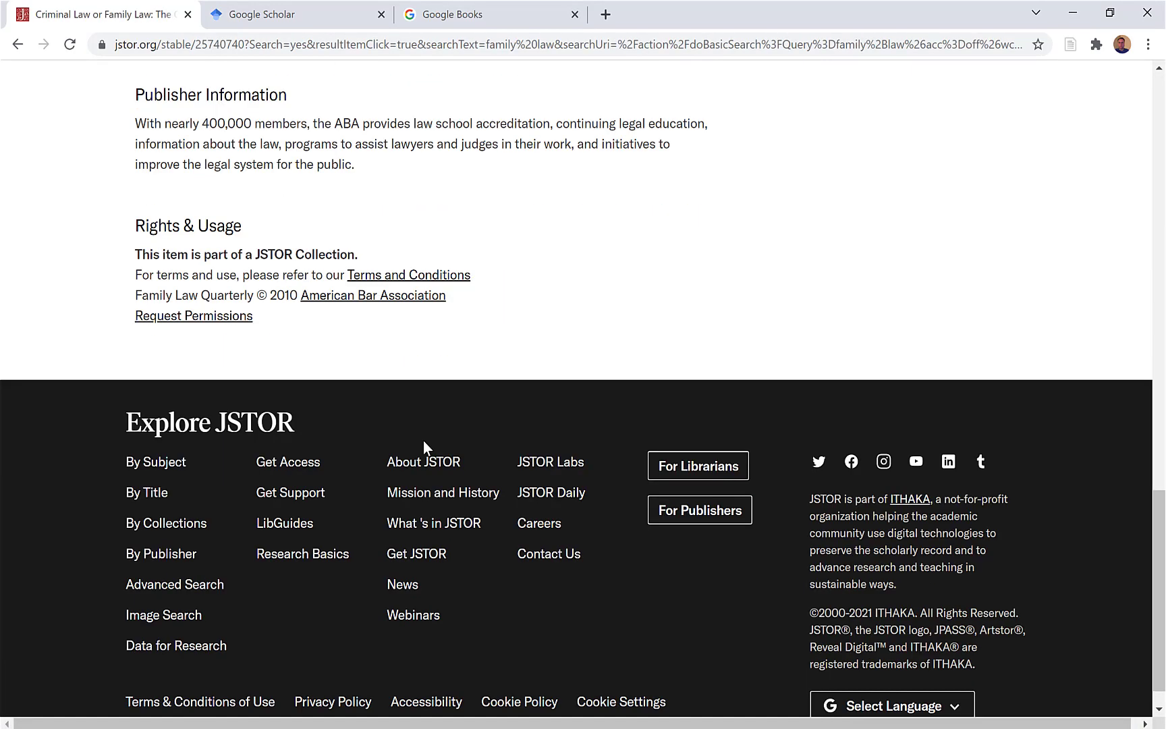
{"action": "scroll", "coordinate": [424, 445], "scroll_direction": "up", "scroll_amount": 10}
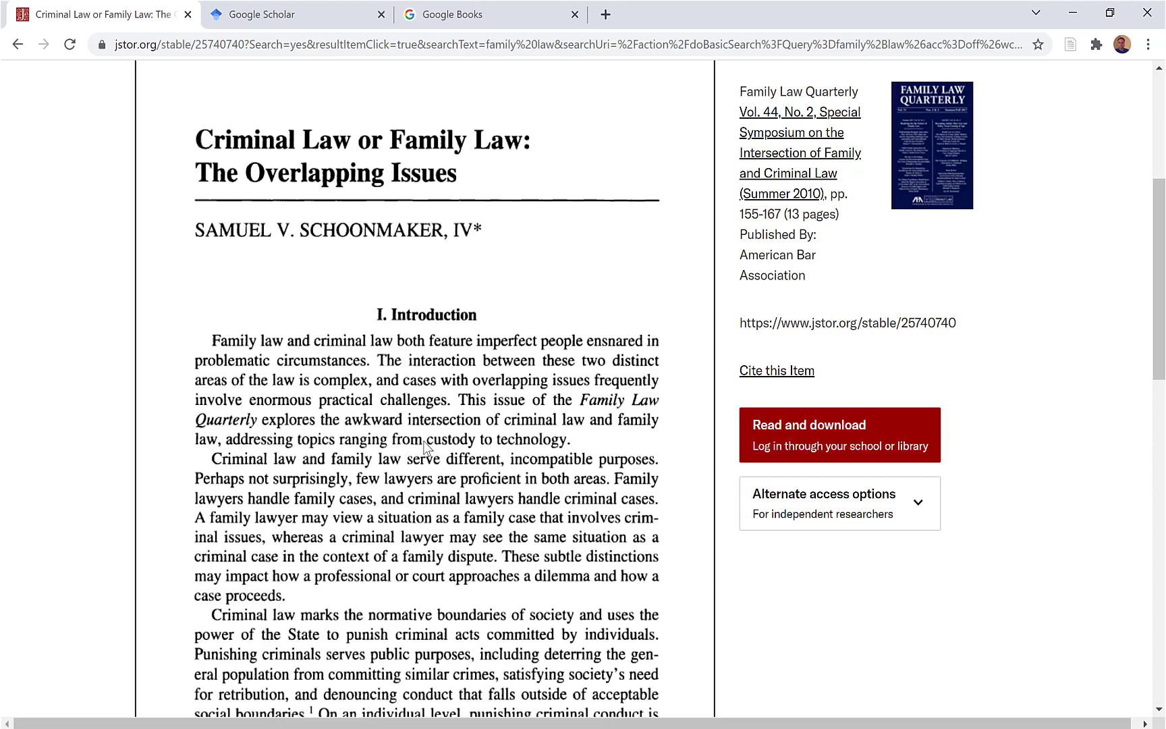
{"action": "scroll", "coordinate": [425, 446], "scroll_direction": "up", "scroll_amount": 5}
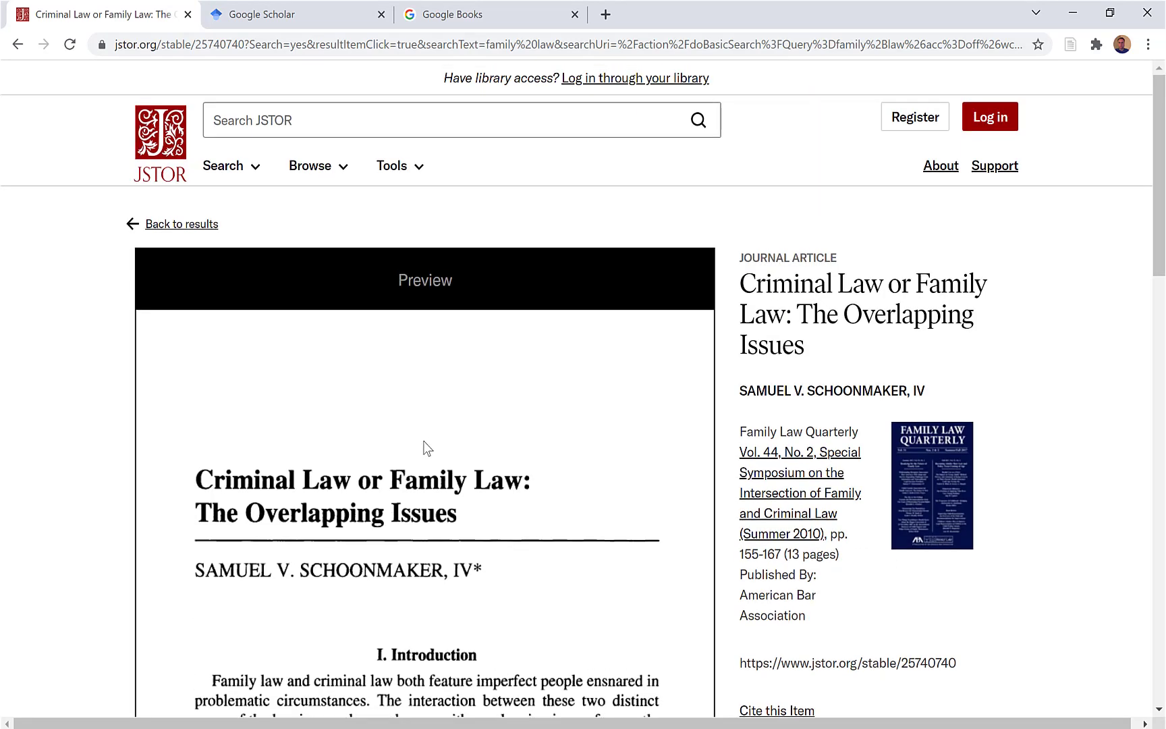
{"action": "left_click", "coordinate": [1070, 45]}
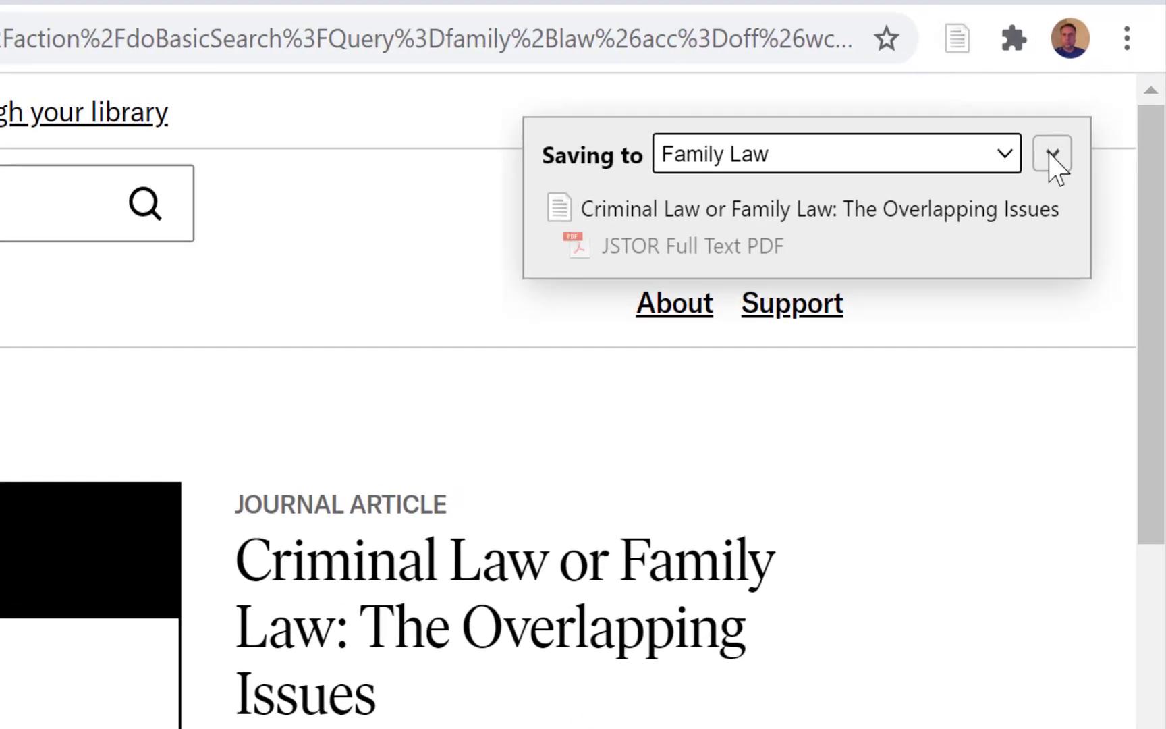
{"action": "left_click", "coordinate": [1050, 155]}
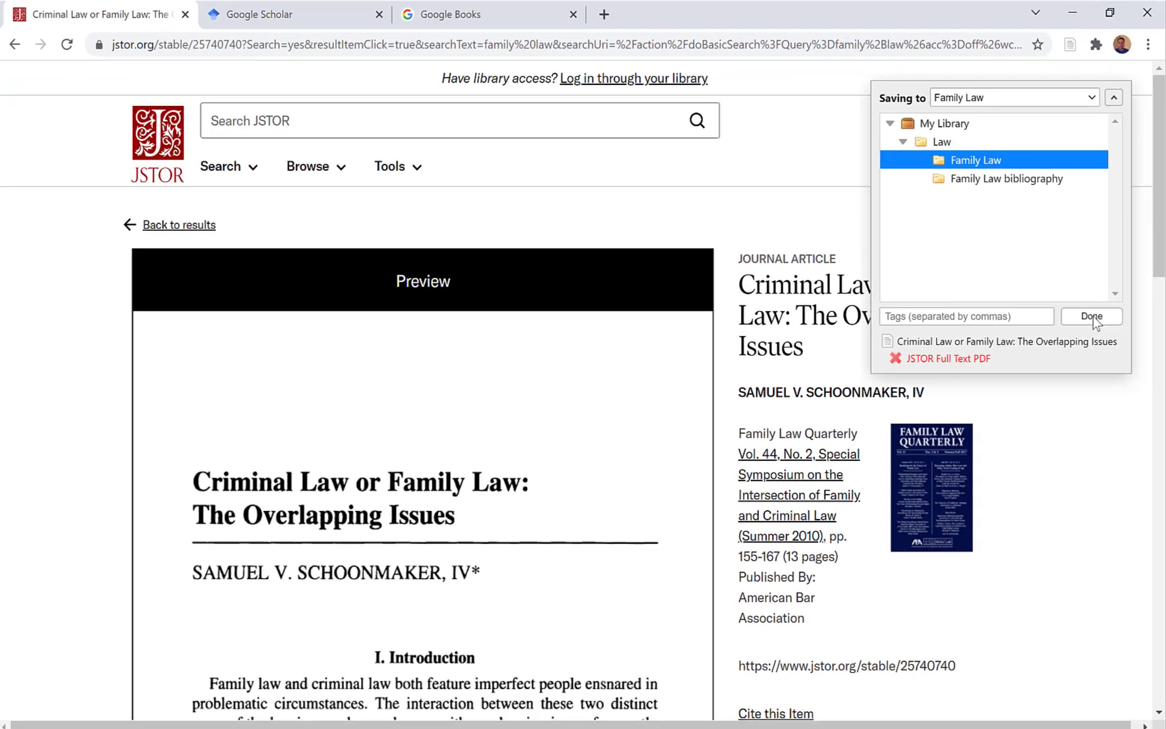
{"action": "left_click", "coordinate": [1004, 628]}
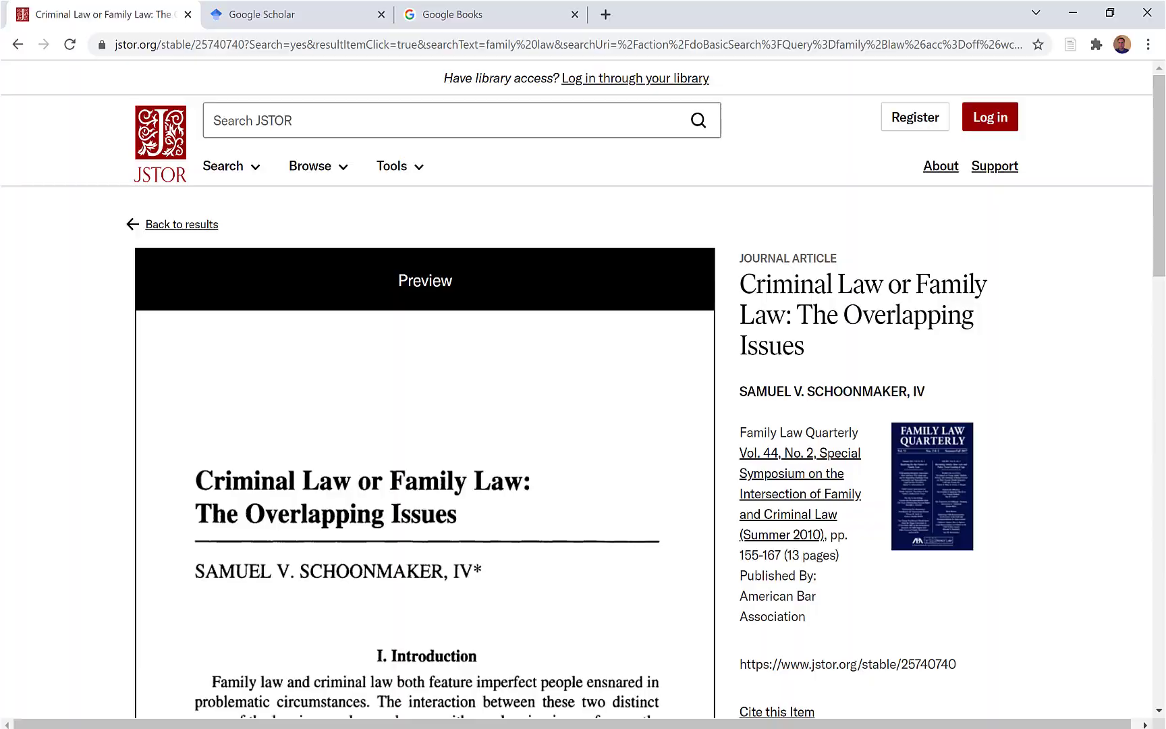
{"action": "key", "text": "alt+Tab"}
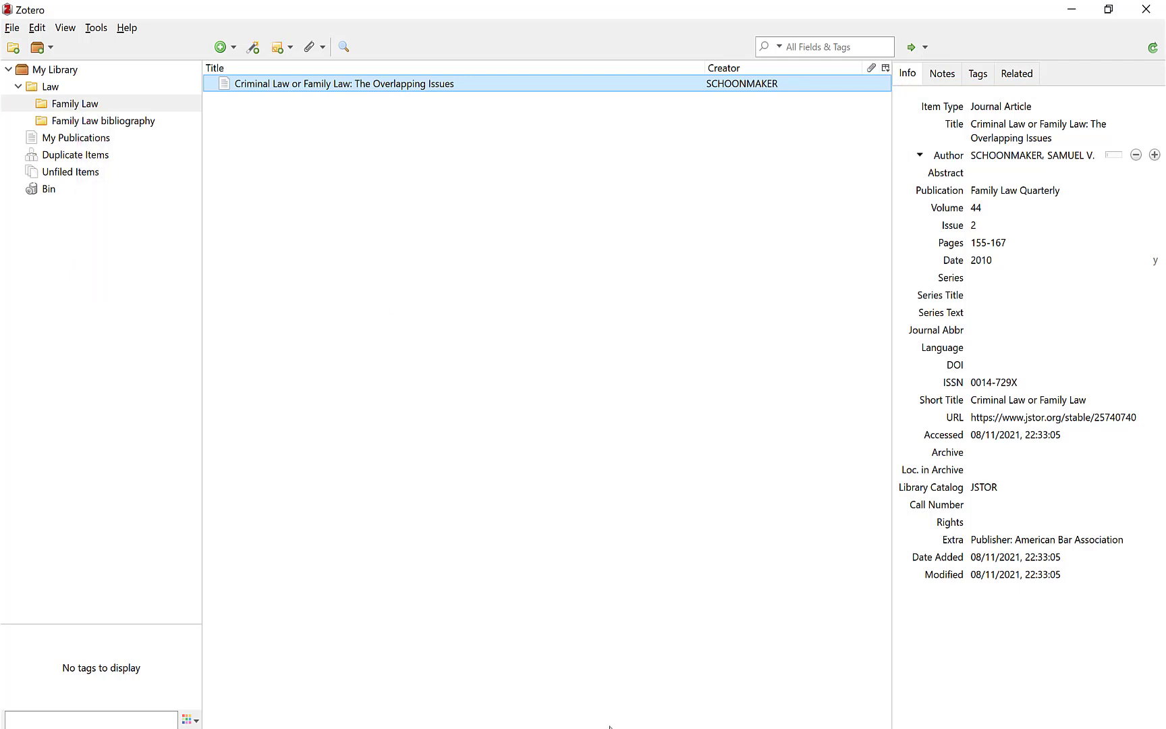
Return to Chrome and search Google Scholar for articles on family law
{"action": "key", "text": "alt+Tab"}
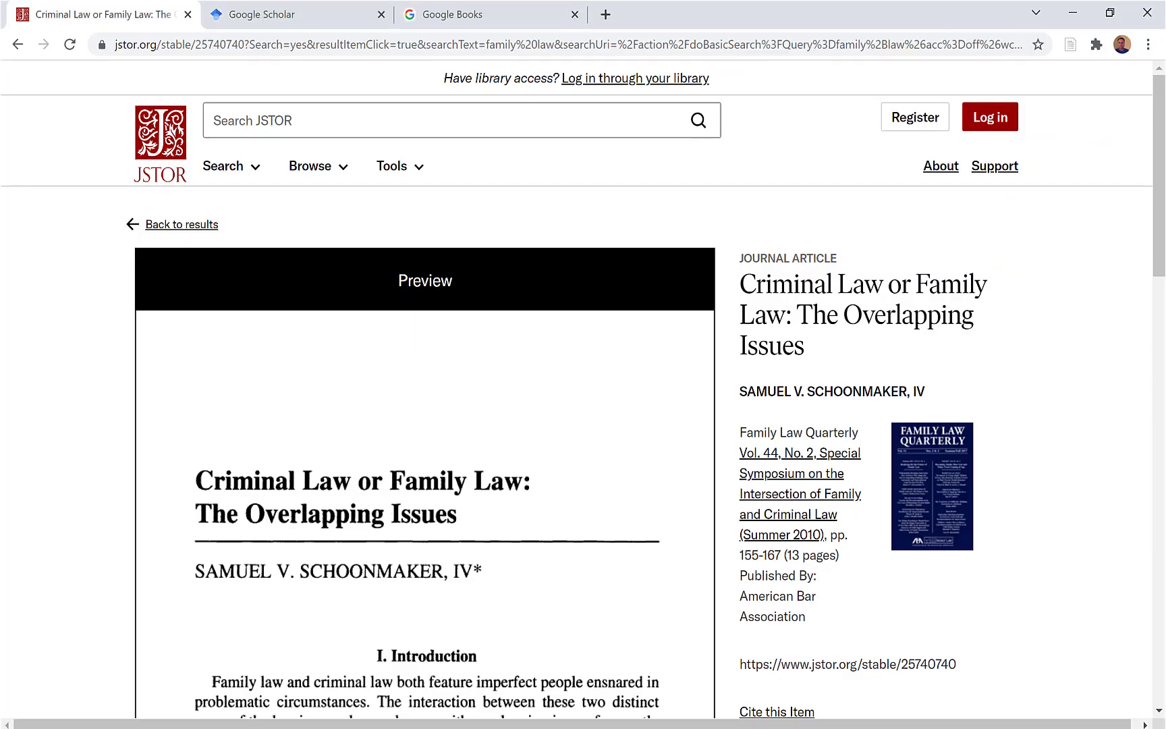
{"action": "left_click", "coordinate": [279, 22]}
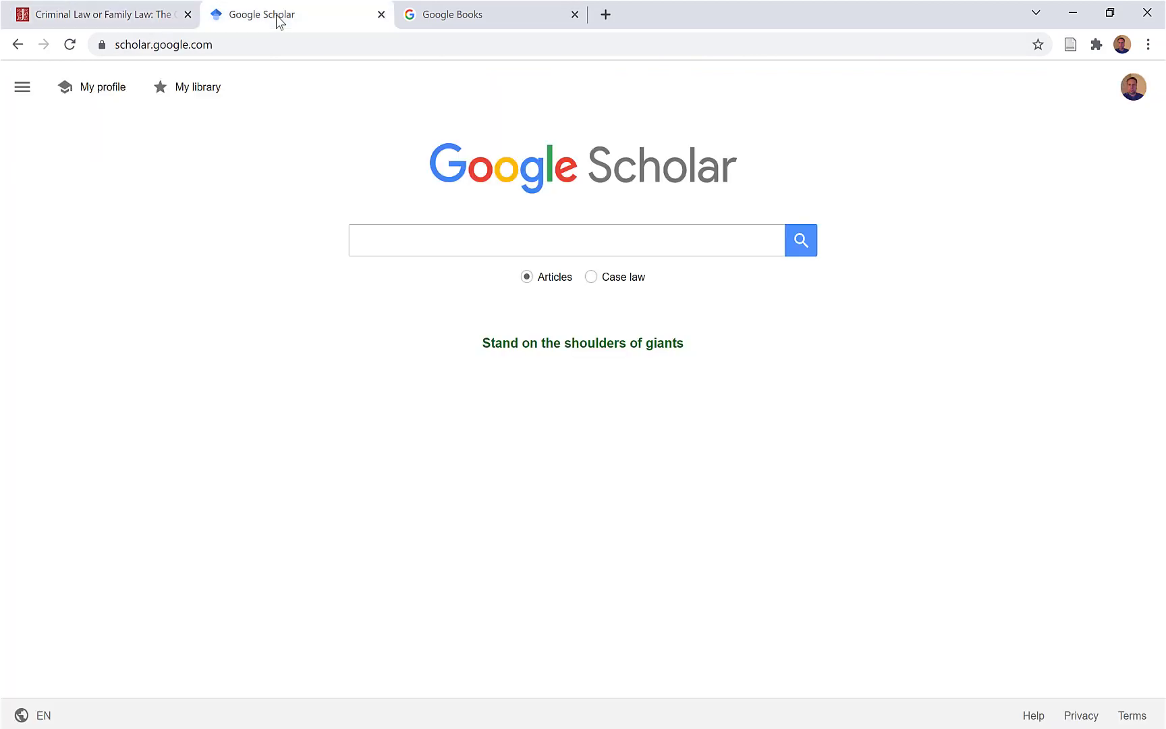
{"action": "left_click", "coordinate": [394, 248]}
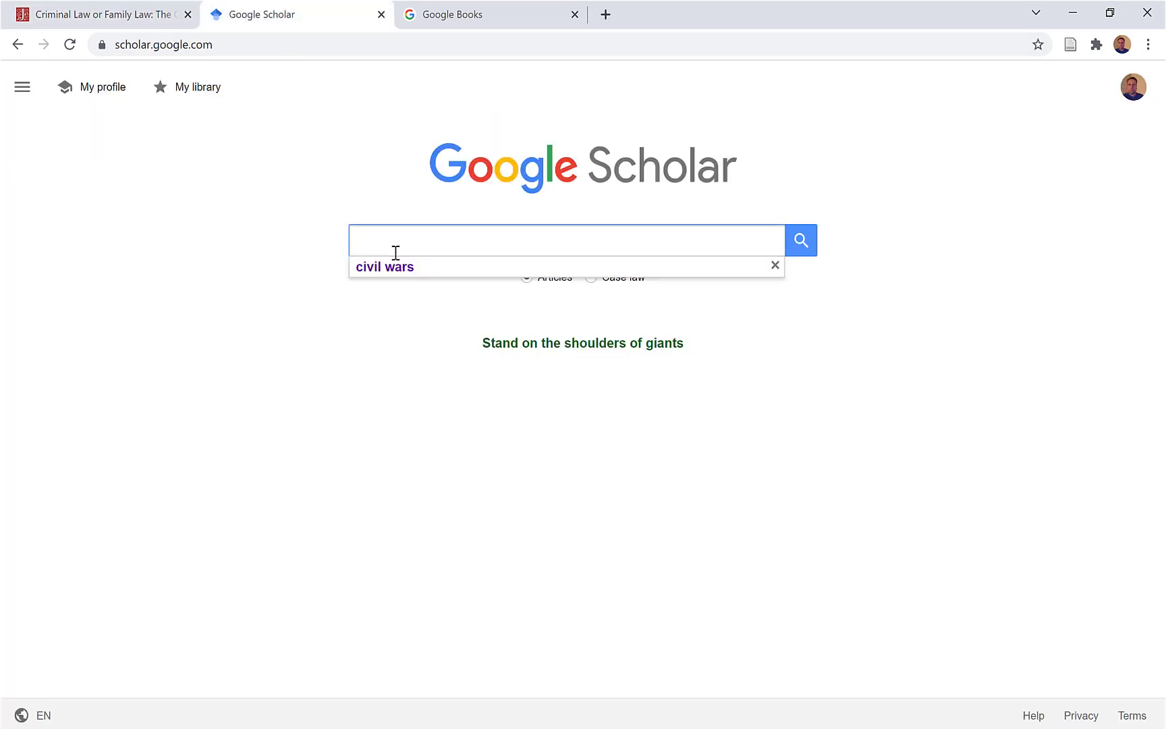
{"action": "type", "text": "family law"}
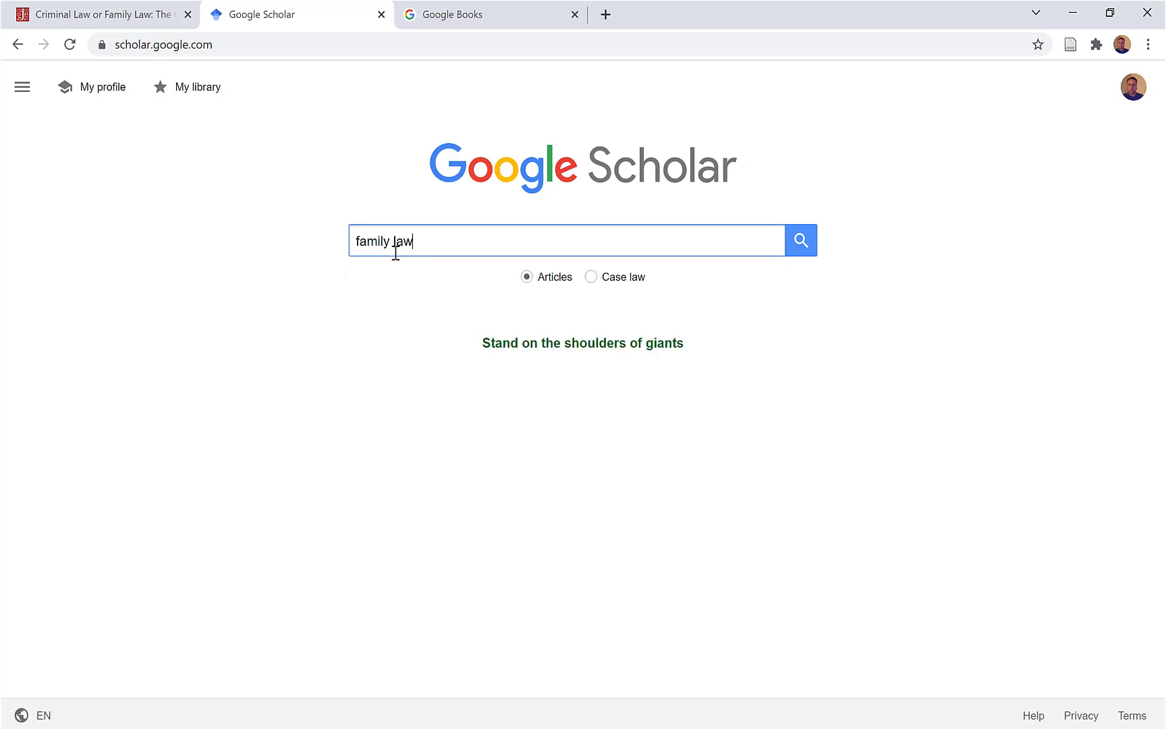
{"action": "key", "text": "Return"}
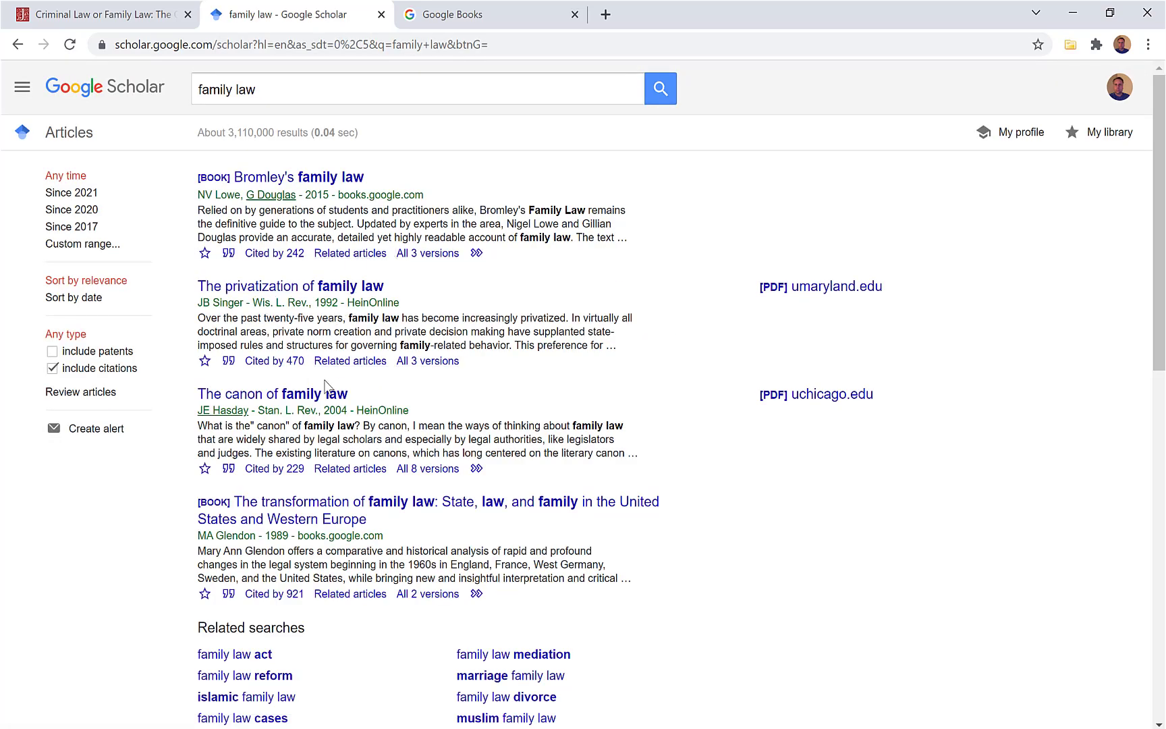
Open "The privatization of family law" from the Google Scholar results and skim its HeinOnline page
{"action": "left_click", "coordinate": [283, 292]}
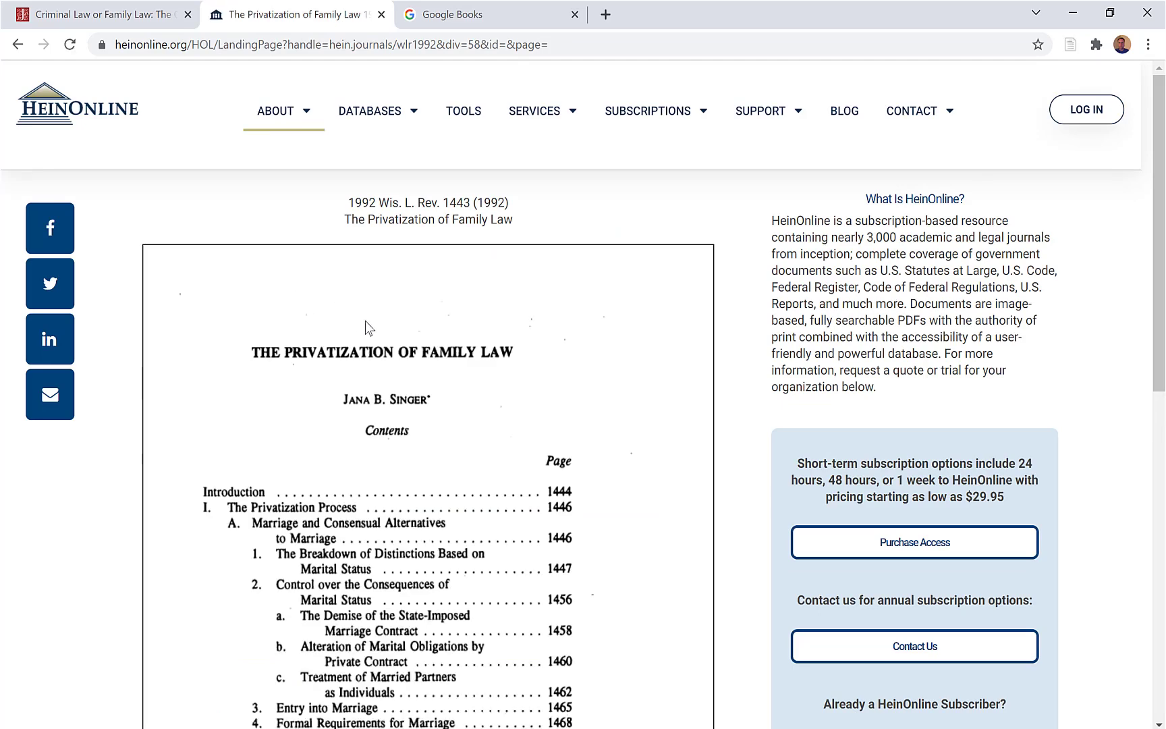
{"action": "scroll", "coordinate": [389, 336], "scroll_direction": "down", "scroll_amount": 10}
{"action": "scroll", "coordinate": [389, 336], "scroll_direction": "up", "scroll_amount": 10}
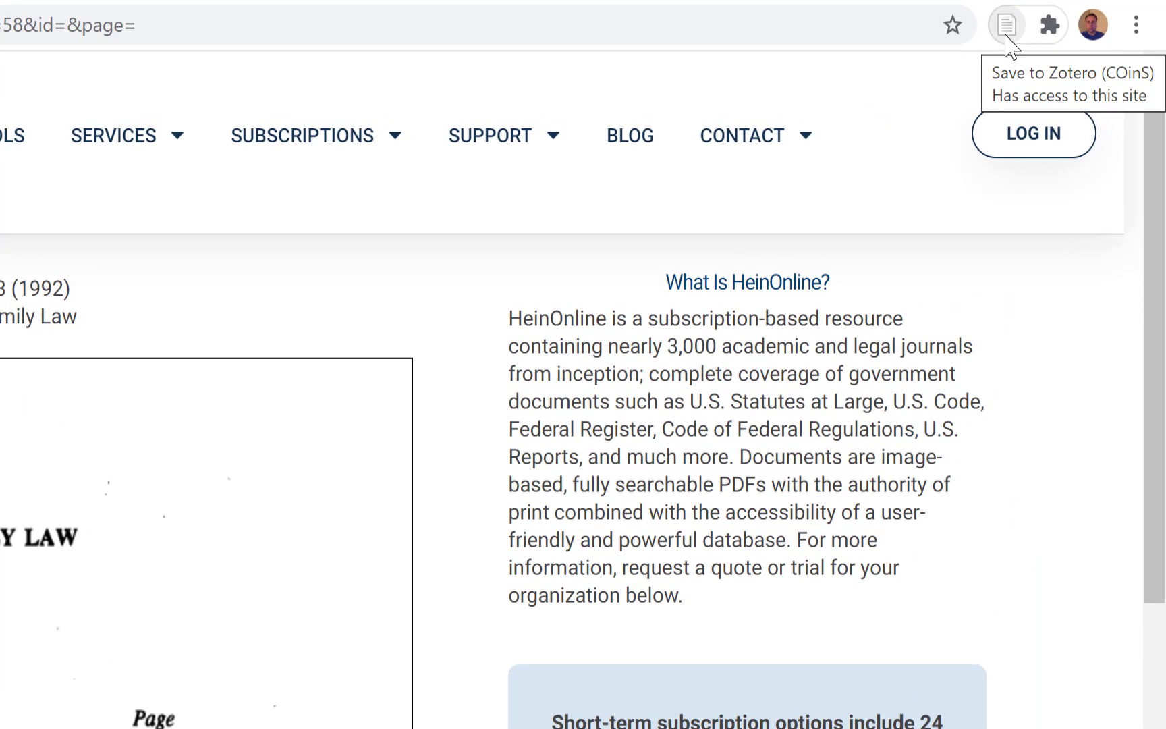
Save the HeinOnline article with the Zotero Connector, choosing the Family Law bibliography collection as its destination
{"action": "left_click", "coordinate": [1006, 37]}
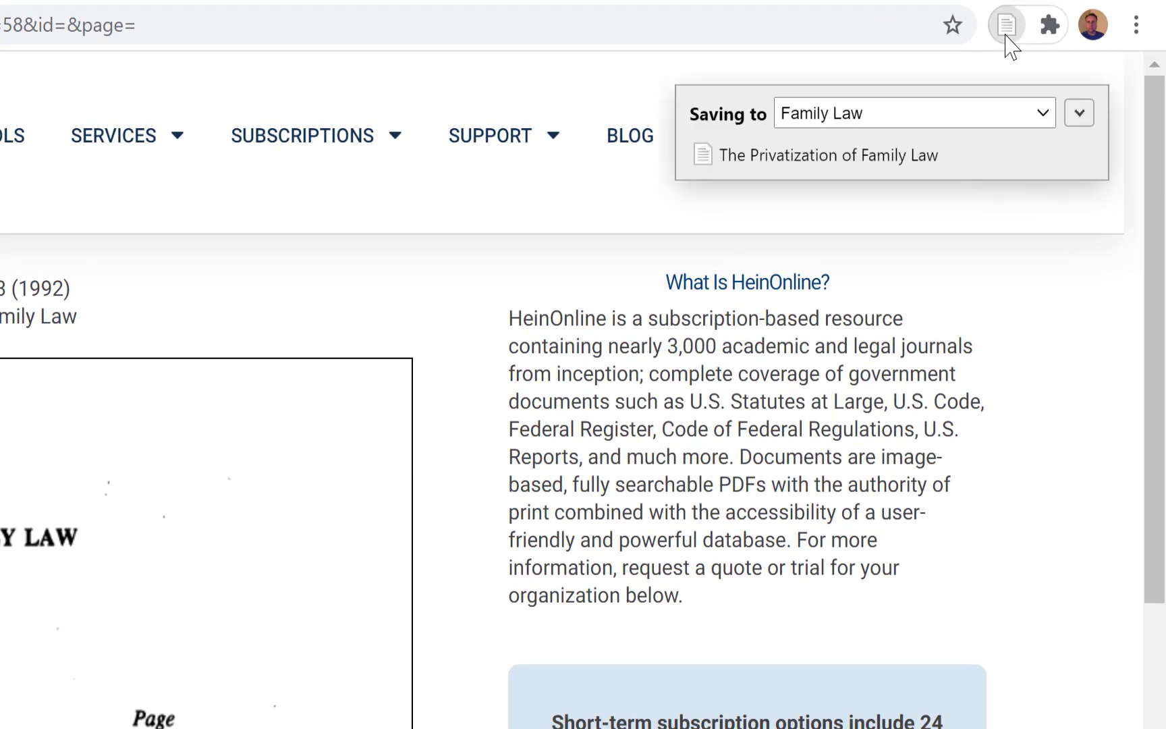
{"action": "left_click", "coordinate": [1079, 114]}
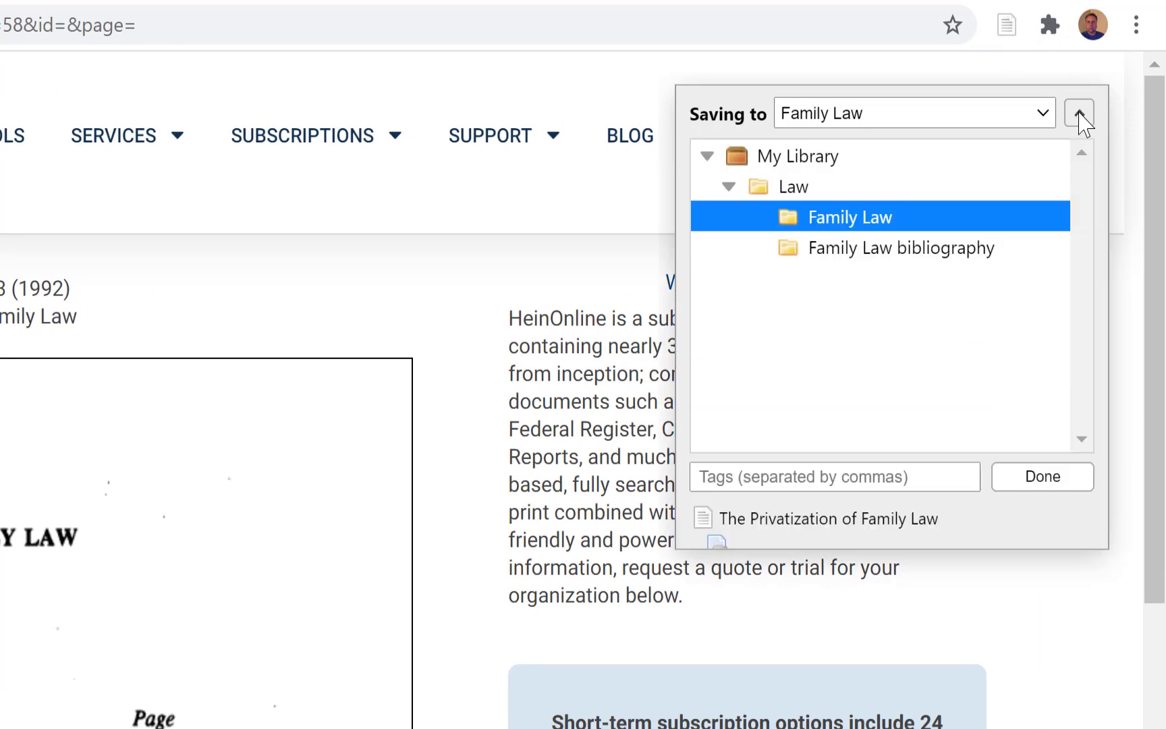
{"action": "left_click", "coordinate": [872, 254]}
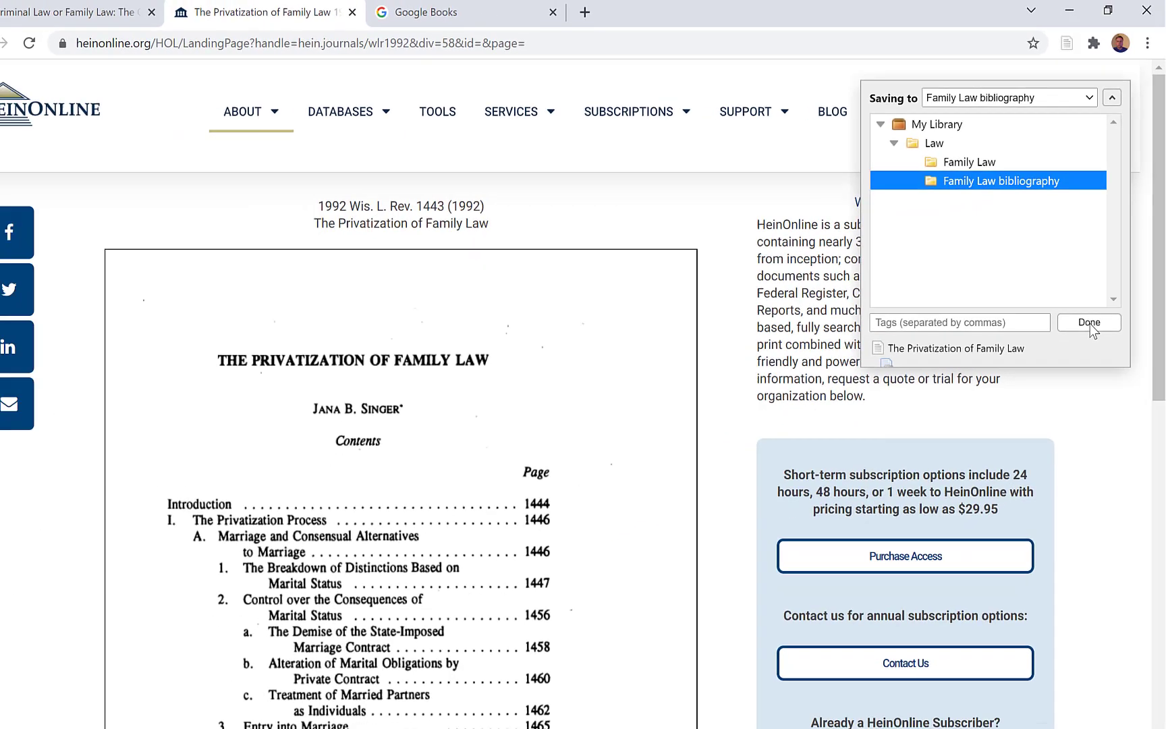
{"action": "left_click", "coordinate": [1039, 477]}
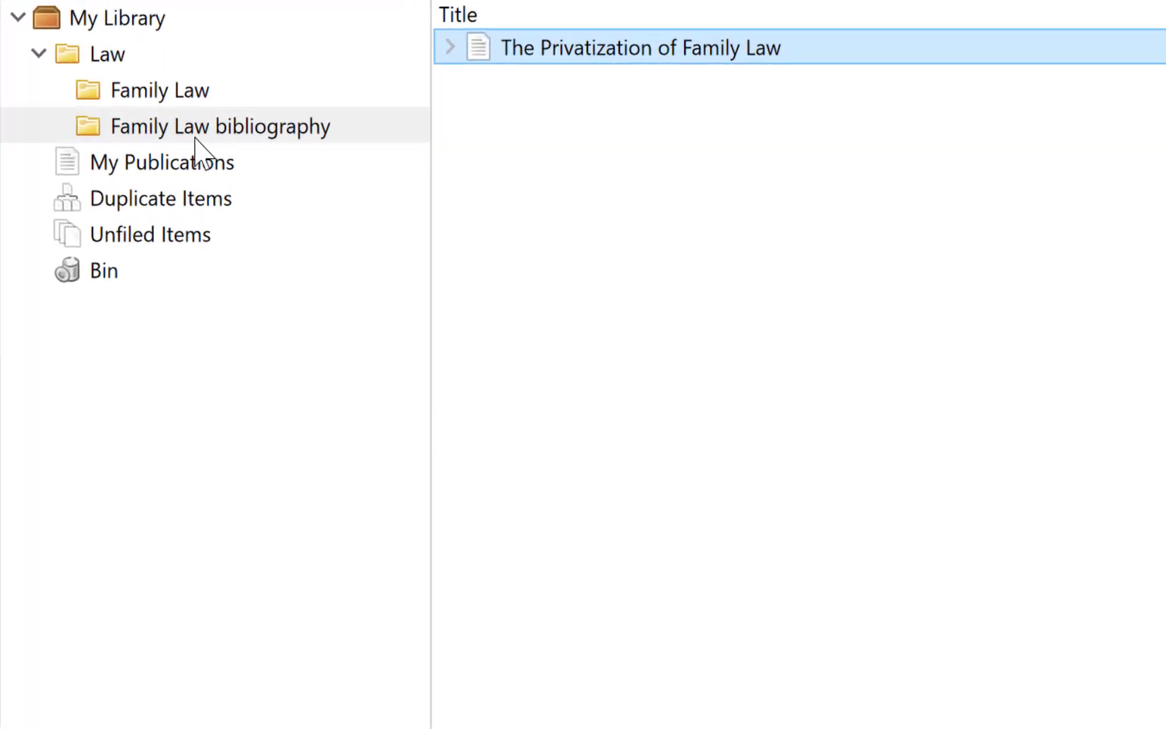
Make Family Law the active collection in Zotero, and return to Chrome to search Google Books for family law
{"action": "left_click", "coordinate": [169, 94]}
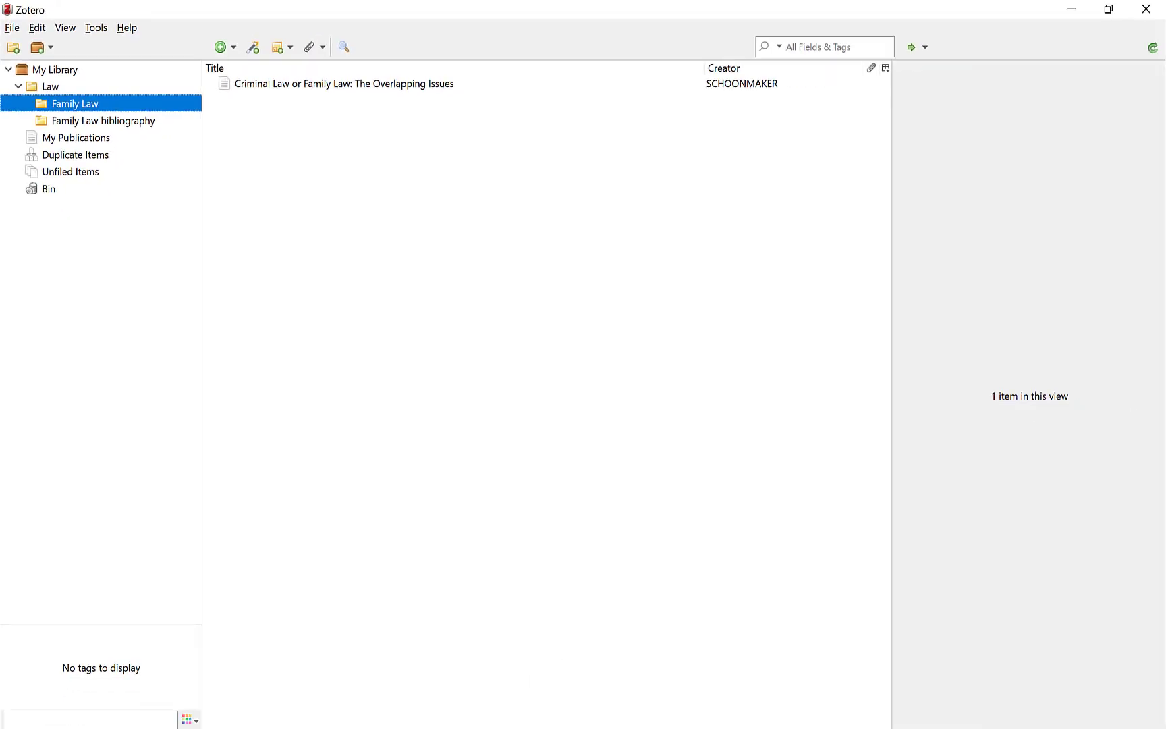
{"action": "key", "text": "alt+Tab"}
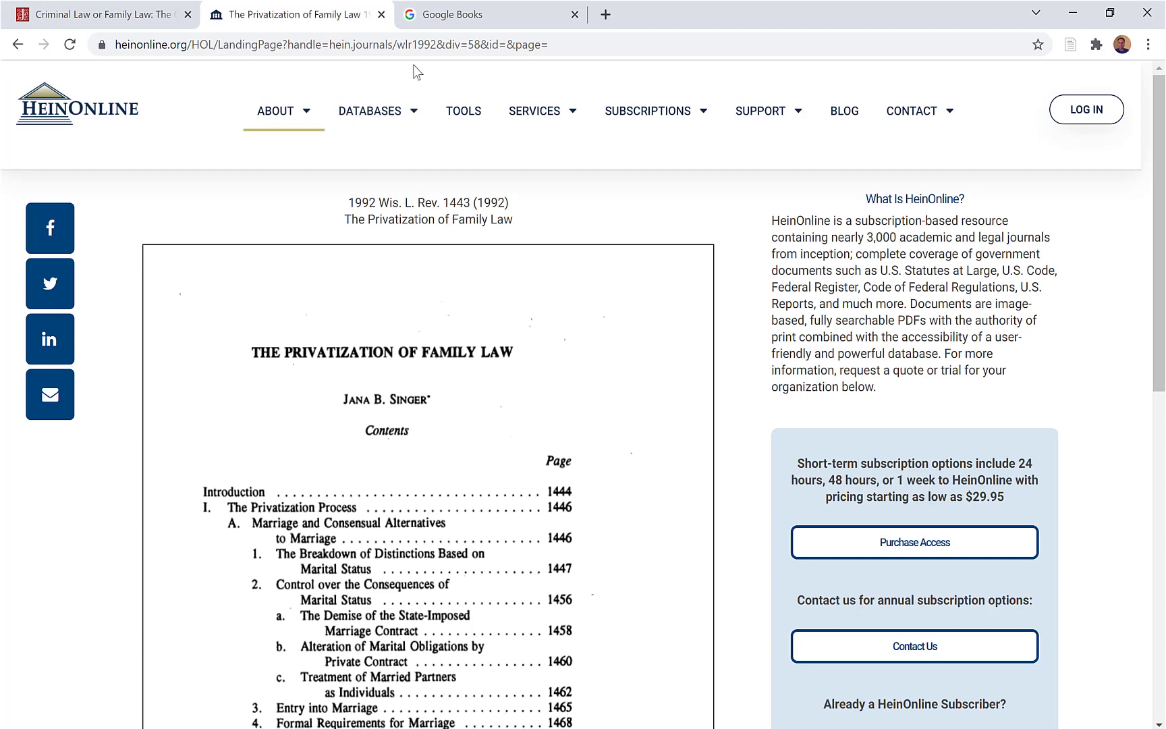
{"action": "left_click", "coordinate": [471, 16]}
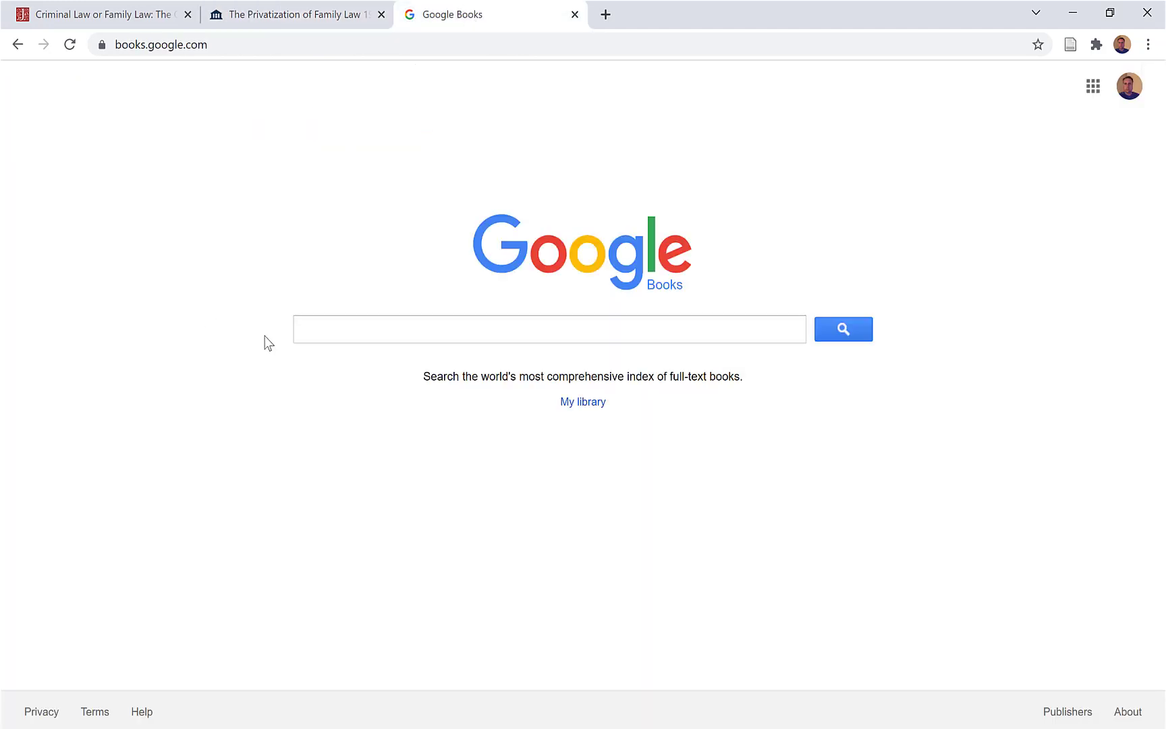
{"action": "left_click", "coordinate": [327, 332]}
{"action": "type", "text": "family law"}
{"action": "key", "text": "Return"}
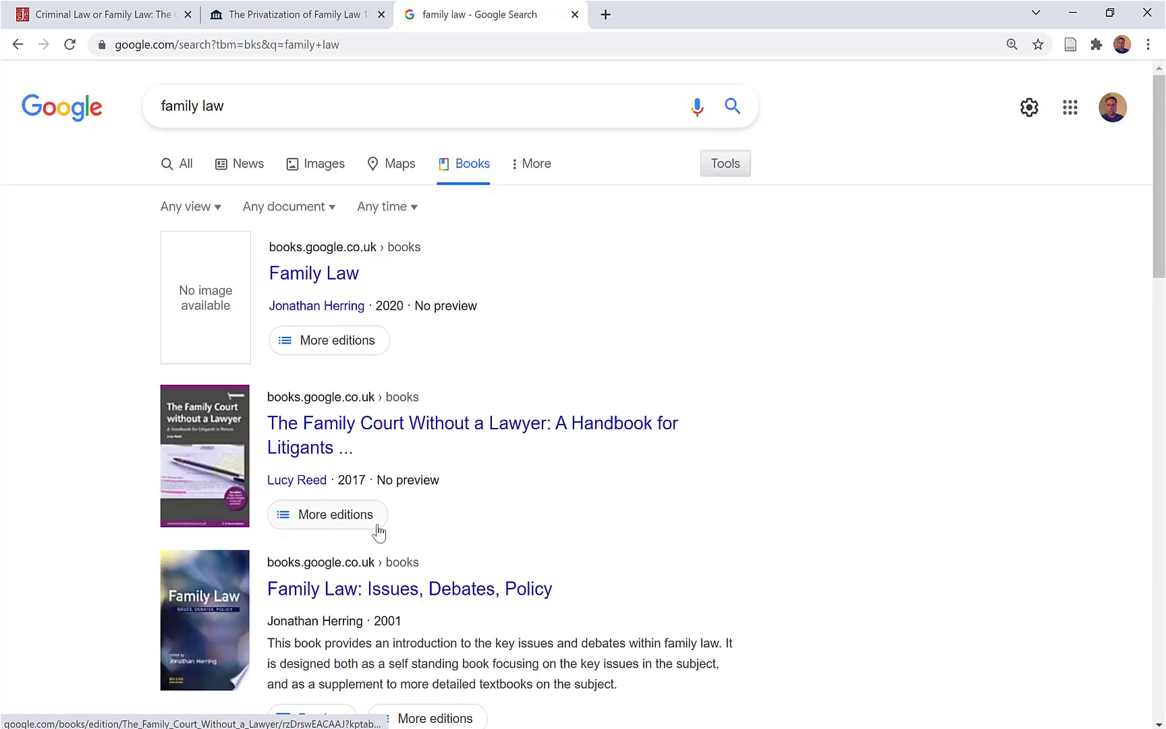
Open the book "Family Law in Practice" from the Google Books results and look through its preview pages
{"action": "scroll", "coordinate": [379, 529], "scroll_direction": "down", "scroll_amount": 12}
{"action": "scroll", "coordinate": [376, 529], "scroll_direction": "up", "scroll_amount": 5}
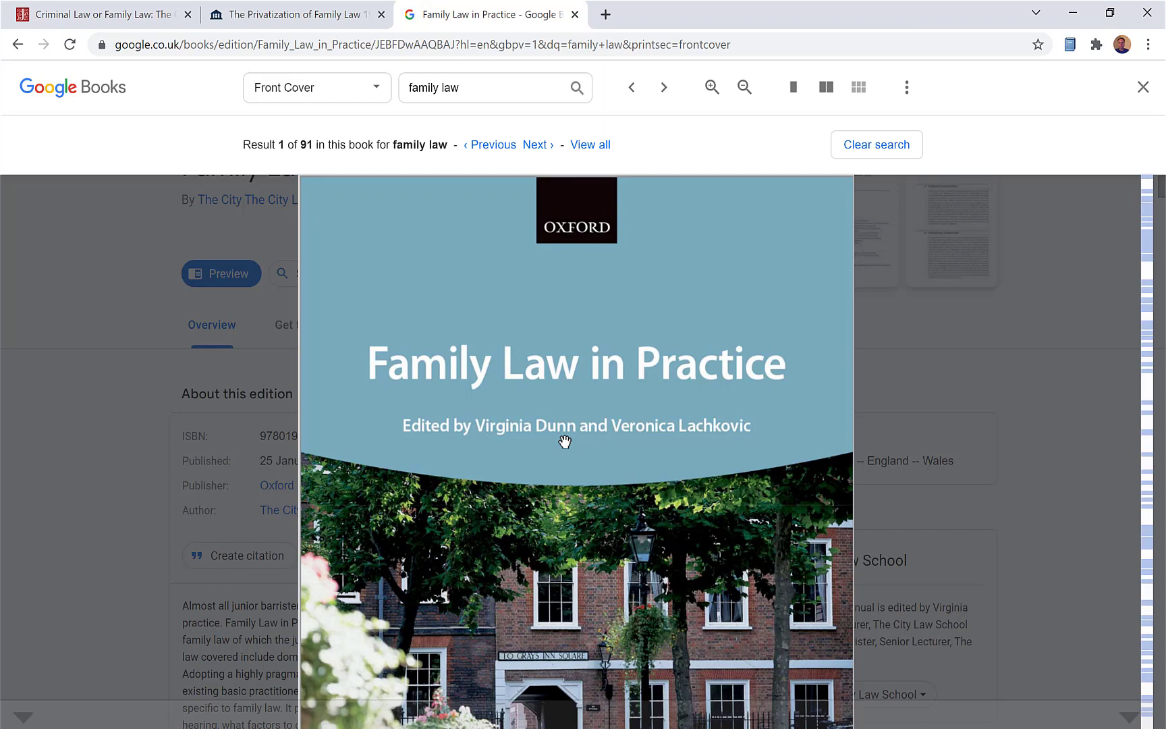
{"action": "scroll", "coordinate": [564, 441], "scroll_direction": "down", "scroll_amount": 15}
{"action": "scroll", "coordinate": [584, 562], "scroll_direction": "down", "scroll_amount": 12}
{"action": "scroll", "coordinate": [605, 503], "scroll_direction": "down", "scroll_amount": 20}
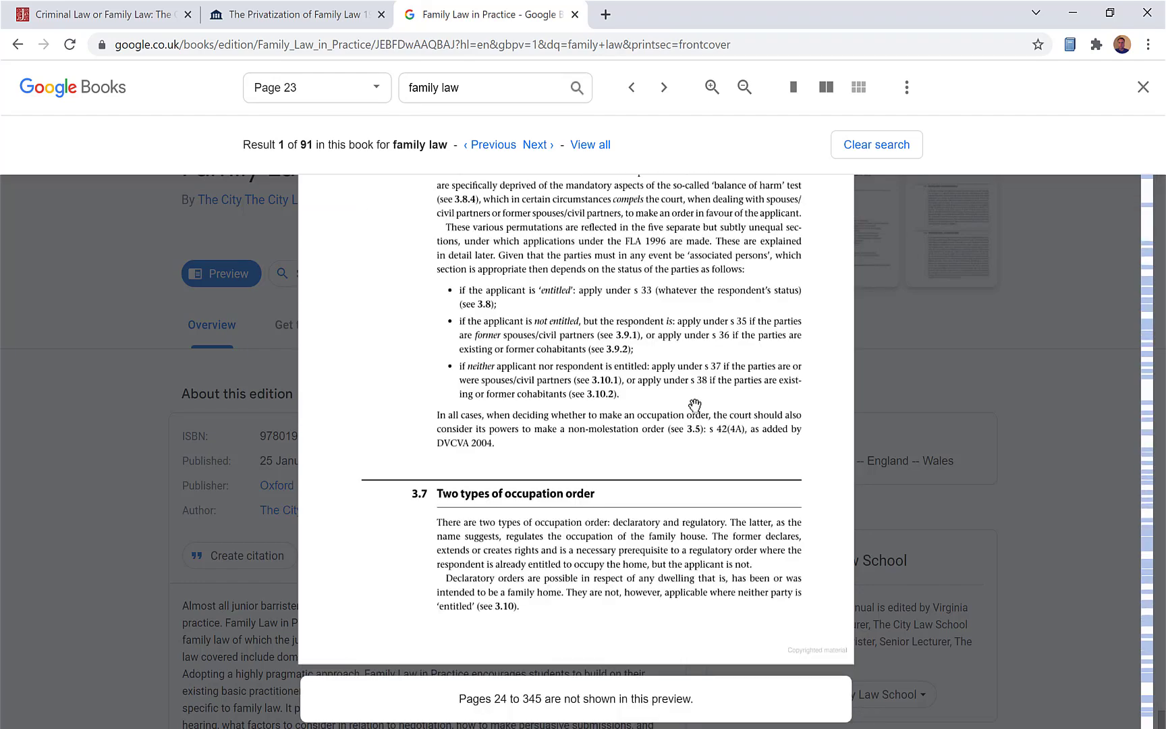
{"action": "scroll", "coordinate": [661, 398], "scroll_direction": "up", "scroll_amount": 10}
{"action": "scroll", "coordinate": [656, 400], "scroll_direction": "down", "scroll_amount": 1}
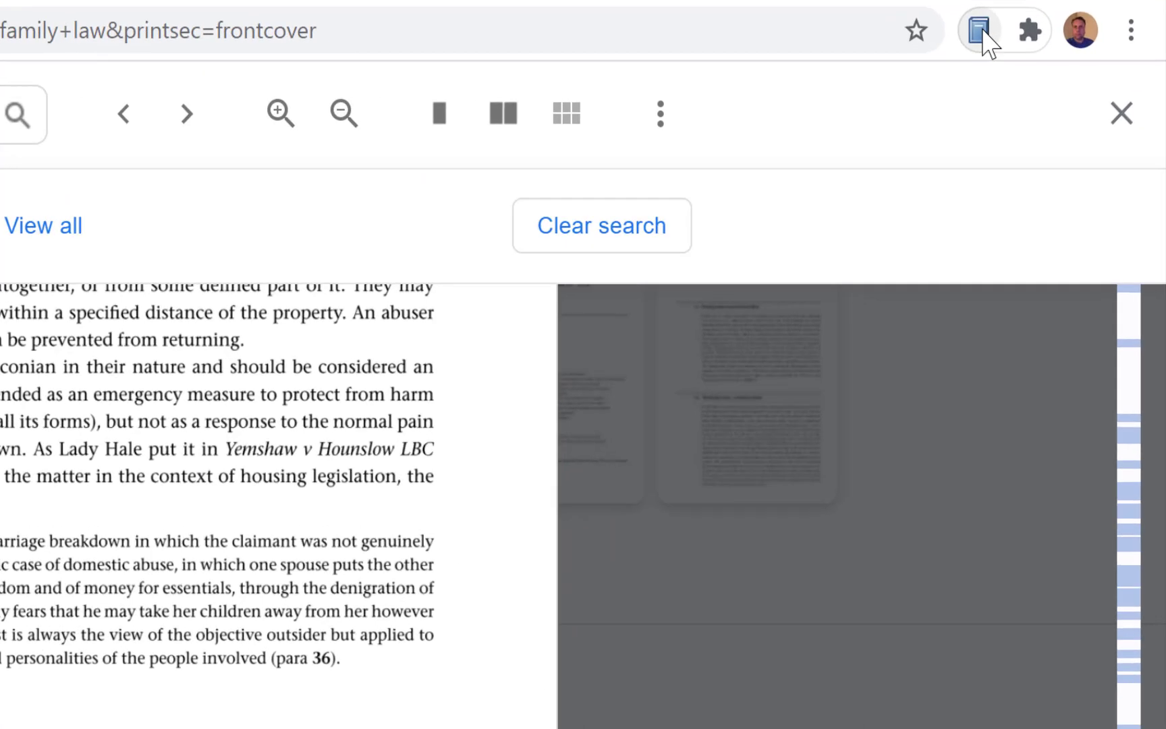
Save "Family Law in Practice" to the Family Law collection with the Zotero Connector and switch to Zotero to check its entry
{"action": "left_click", "coordinate": [980, 32]}
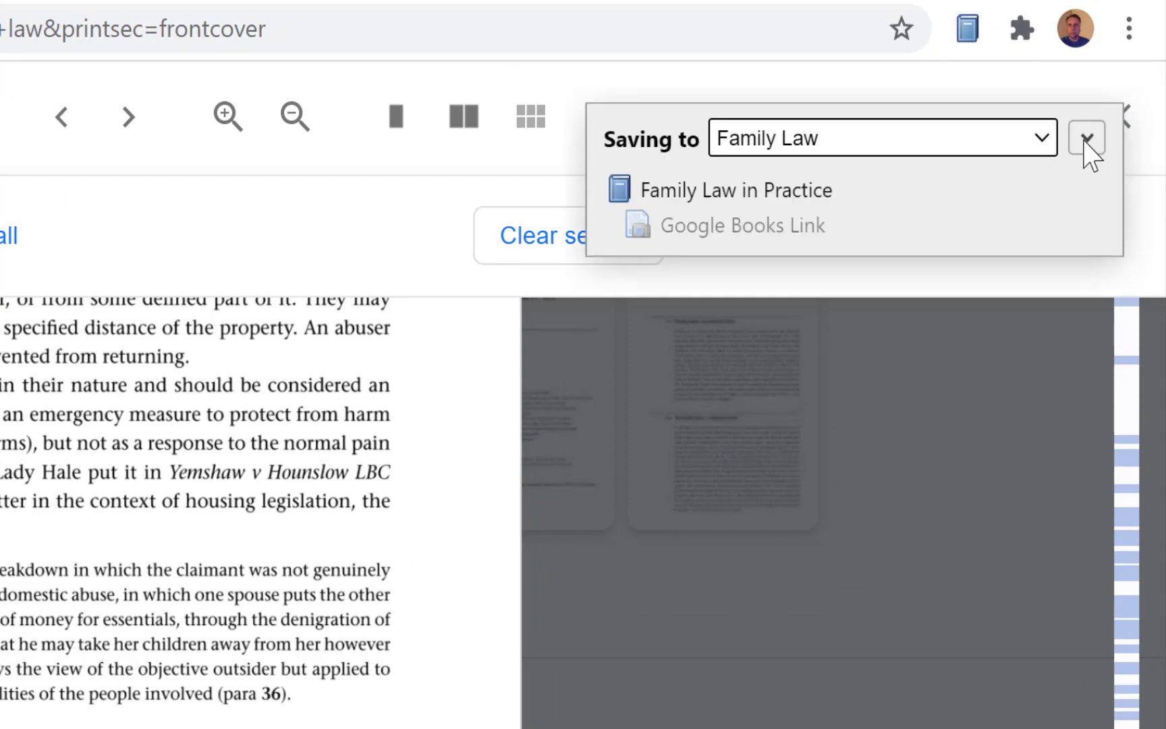
{"action": "left_click", "coordinate": [1086, 139]}
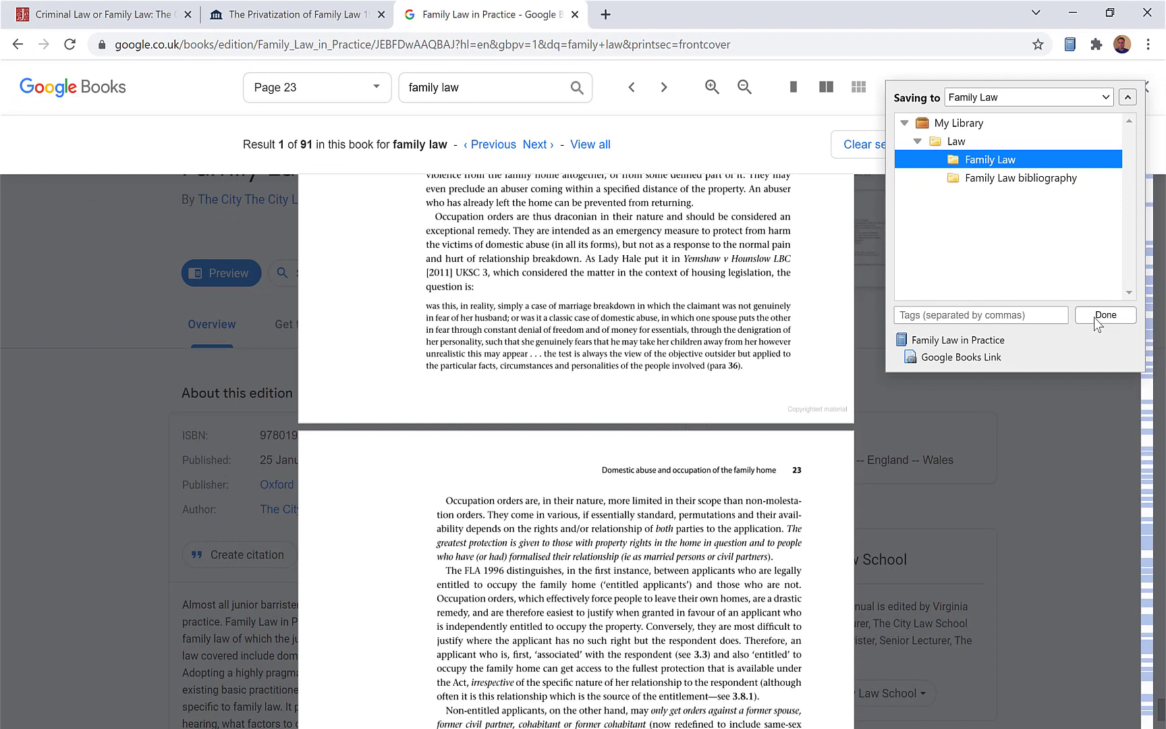
{"action": "left_click", "coordinate": [1041, 588]}
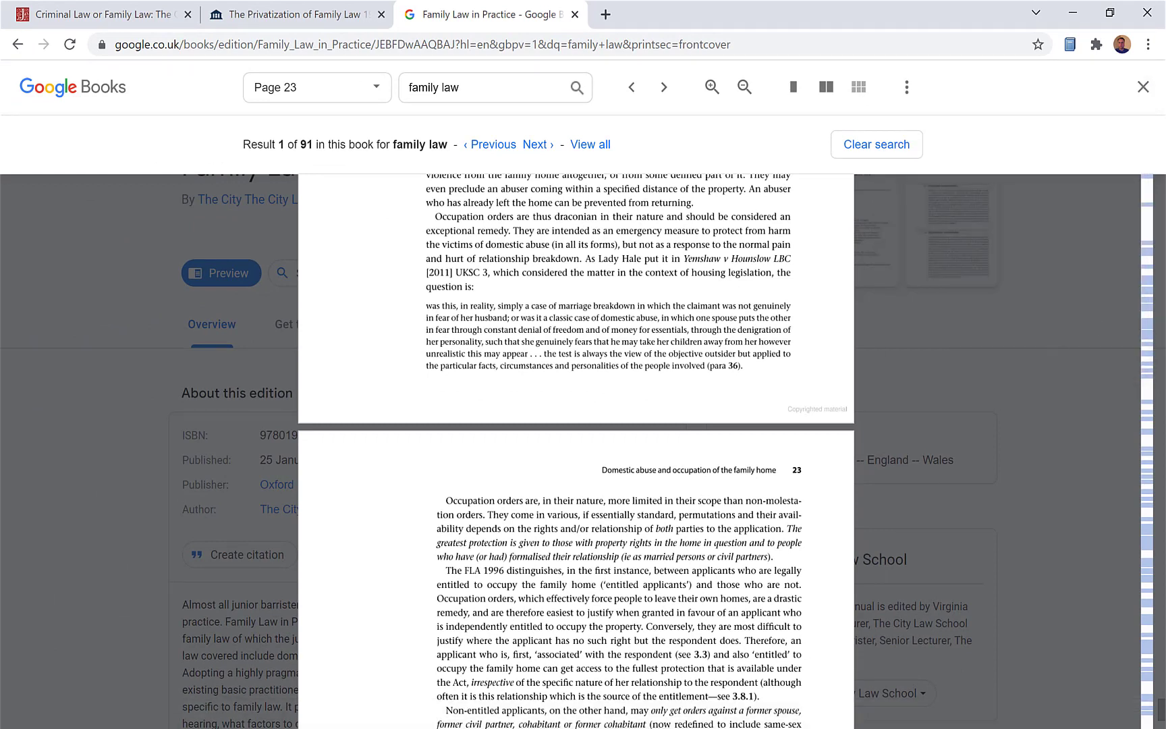
{"action": "key", "text": "alt+Tab"}
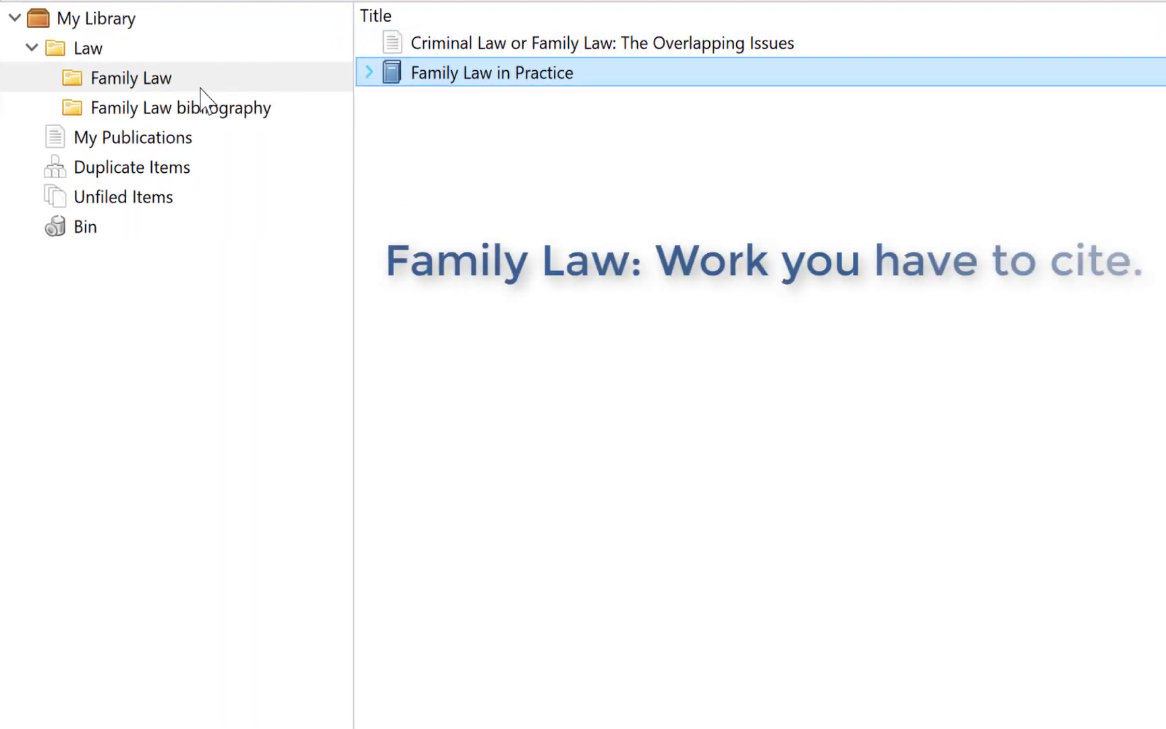
Make Family Law bibliography the active Zotero collection, and search Google for family law in a new Chrome tab
{"action": "left_click", "coordinate": [162, 113]}
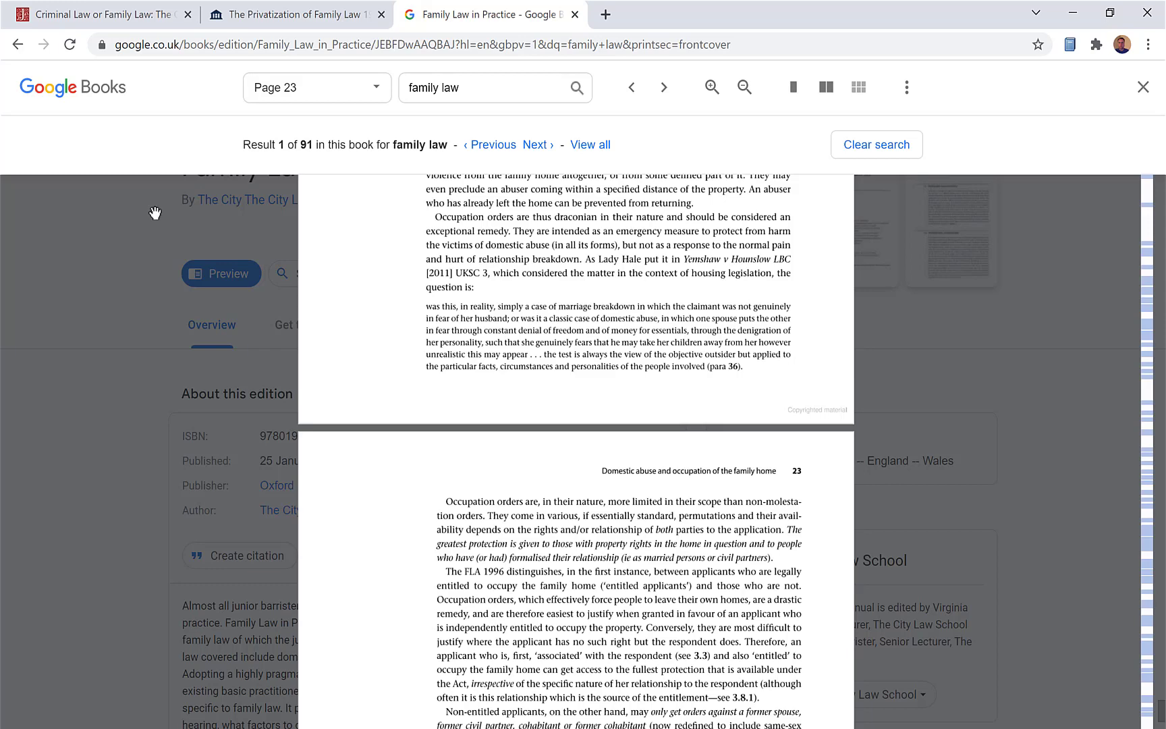
{"action": "left_click", "coordinate": [605, 15]}
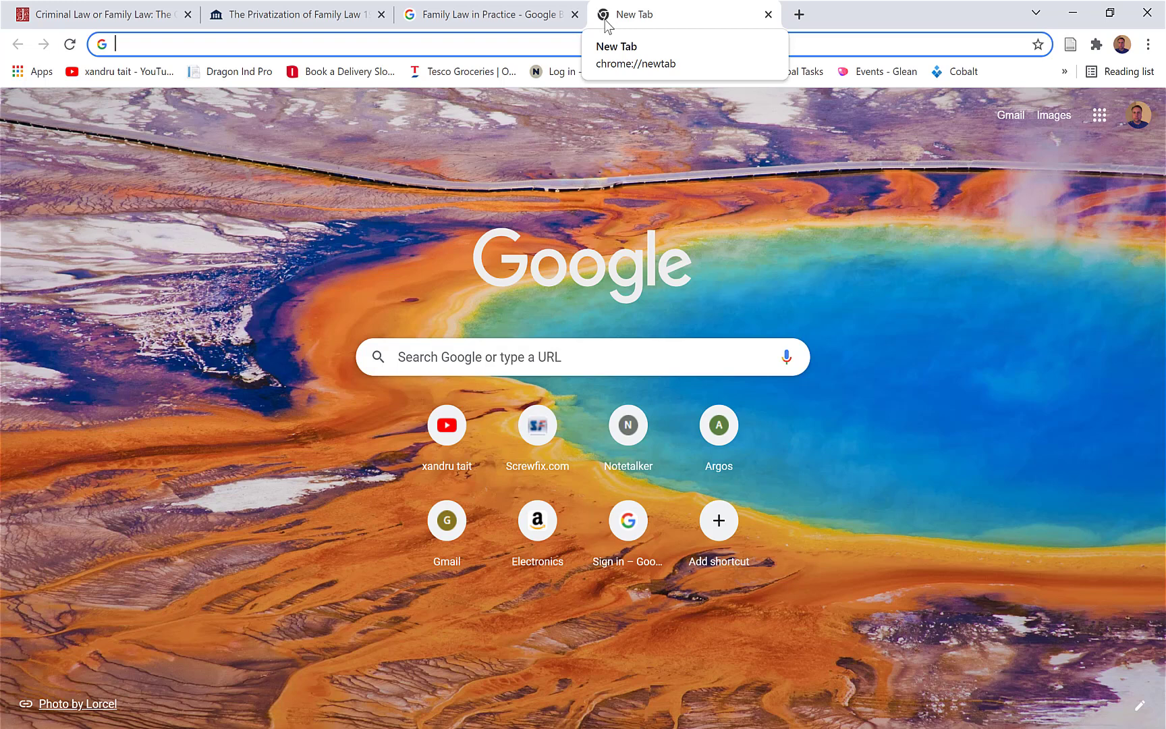
{"action": "type", "text": "family "}
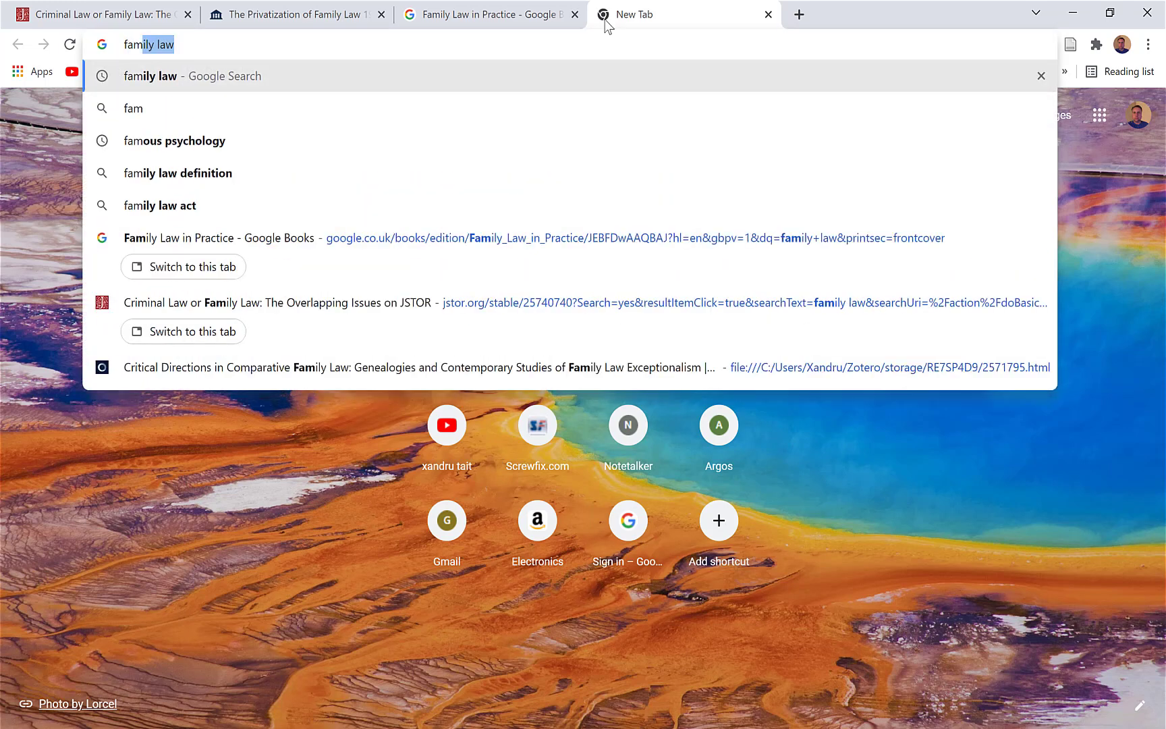
{"action": "type", "text": "law"}
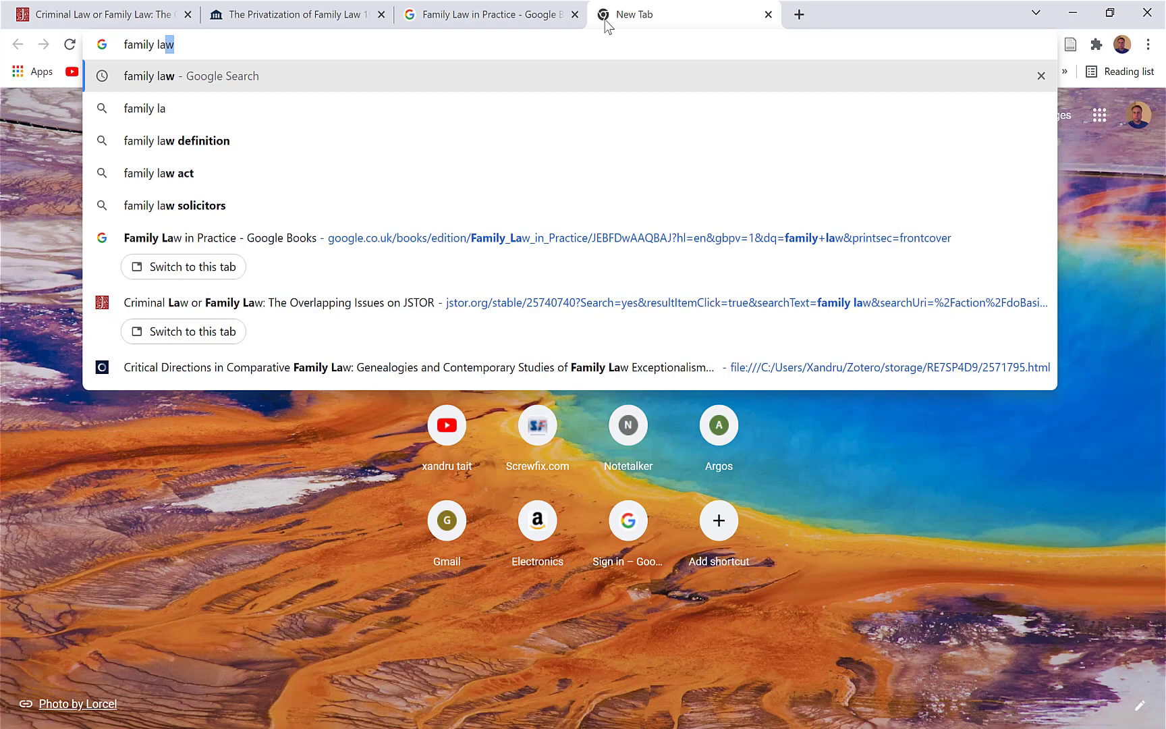
{"action": "key", "text": "Return"}
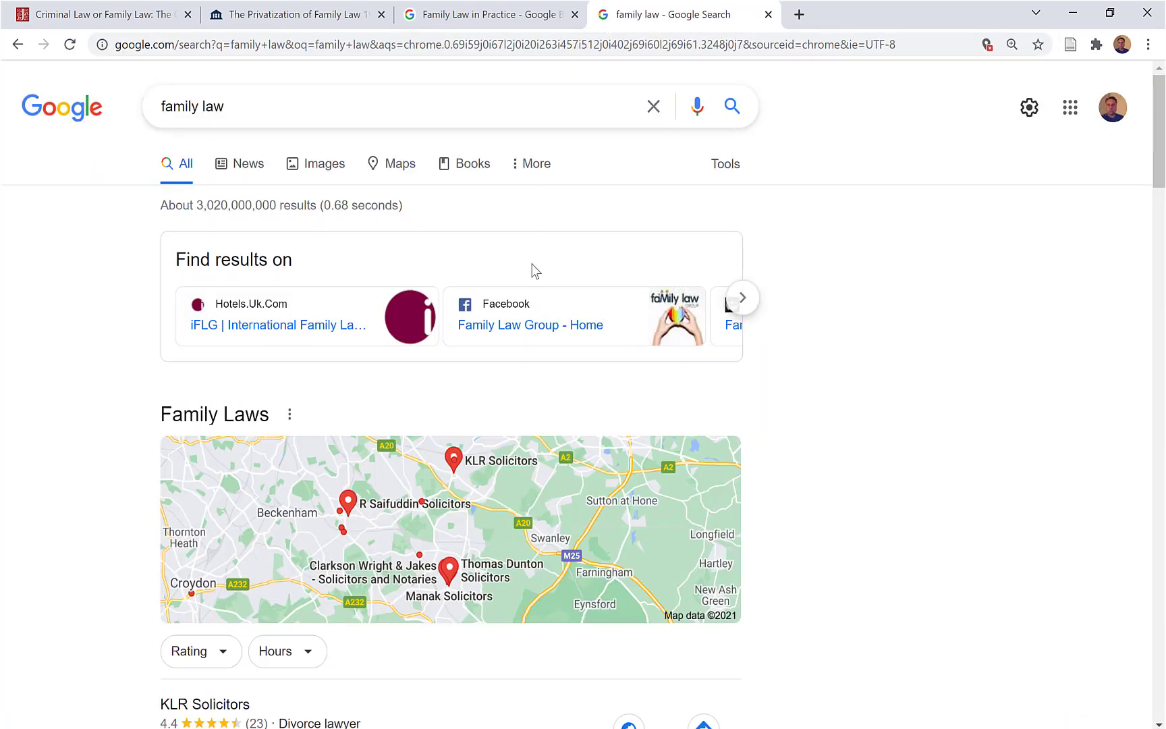
Open the Family Law publishers homepage (familylaw.co.uk) from the Google results and accept all cookies
{"action": "scroll", "coordinate": [534, 269], "scroll_direction": "down", "scroll_amount": 15}
{"action": "scroll", "coordinate": [533, 270], "scroll_direction": "down", "scroll_amount": 9}
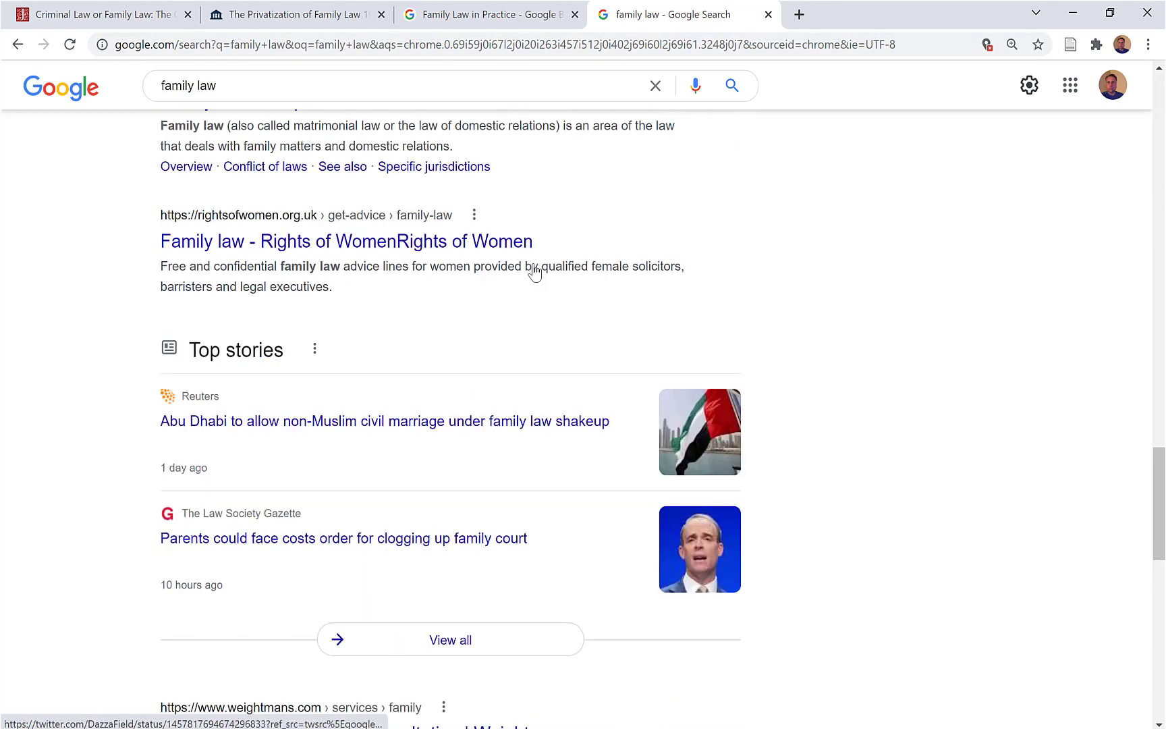
{"action": "scroll", "coordinate": [534, 266], "scroll_direction": "up", "scroll_amount": 5}
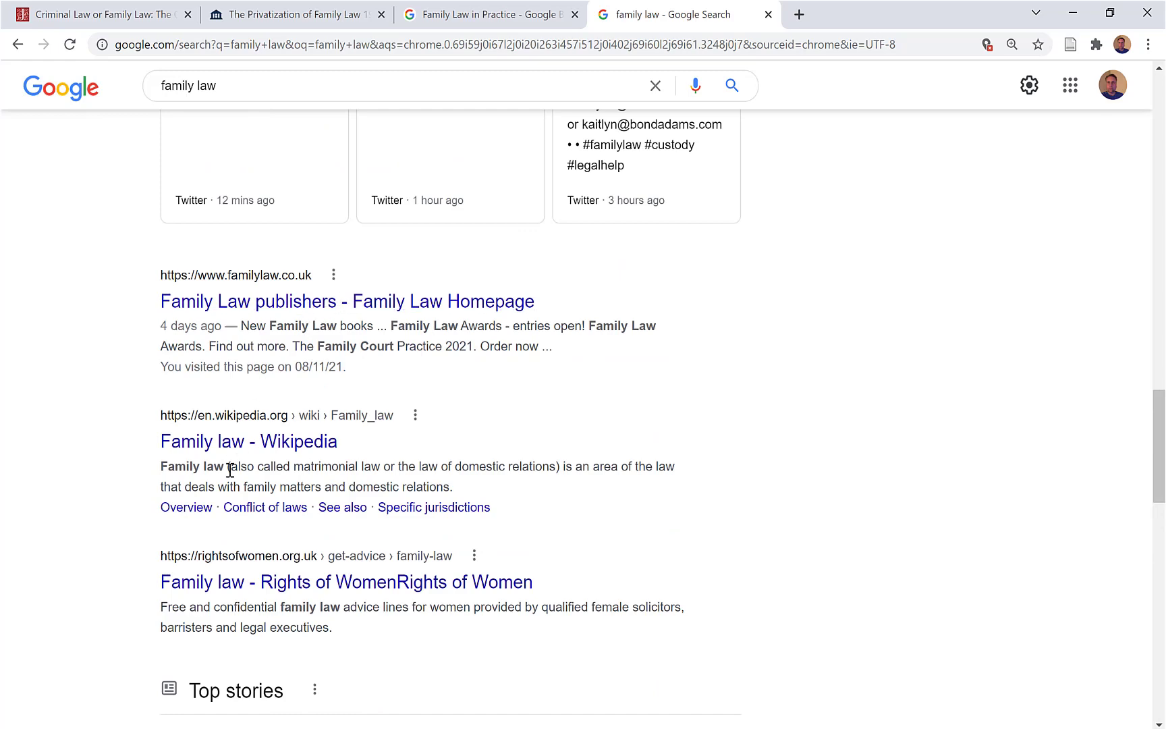
{"action": "left_click", "coordinate": [312, 298]}
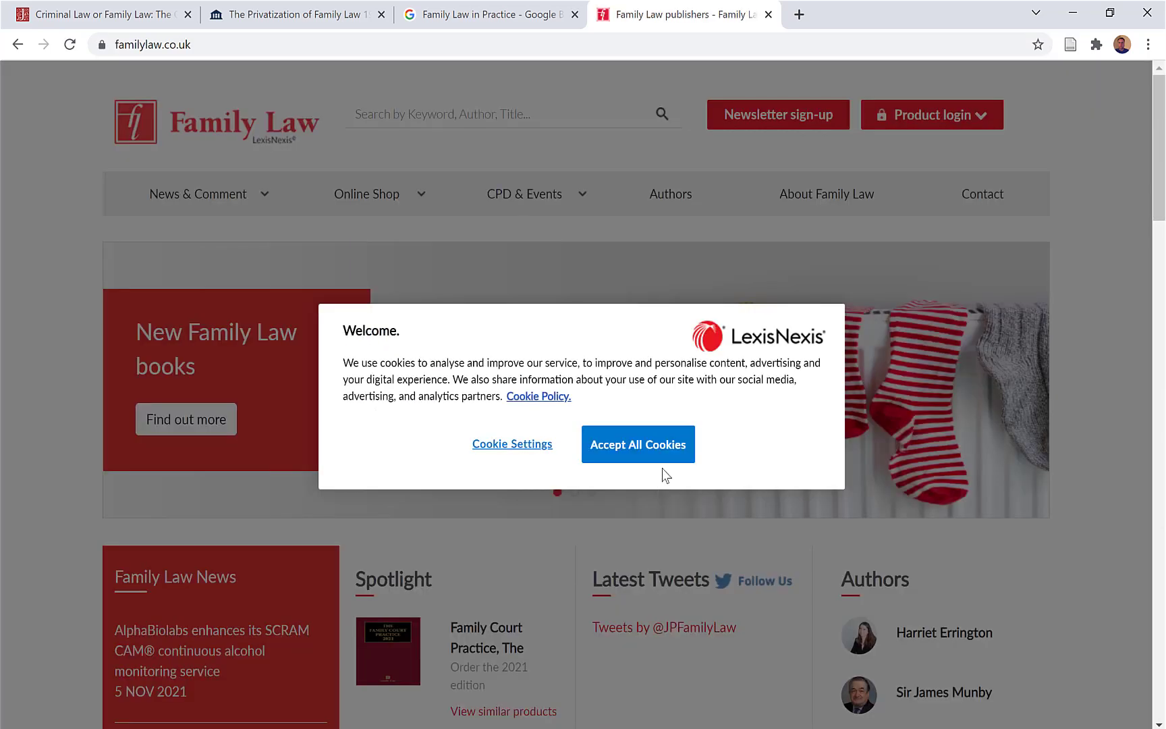
{"action": "left_click", "coordinate": [650, 451]}
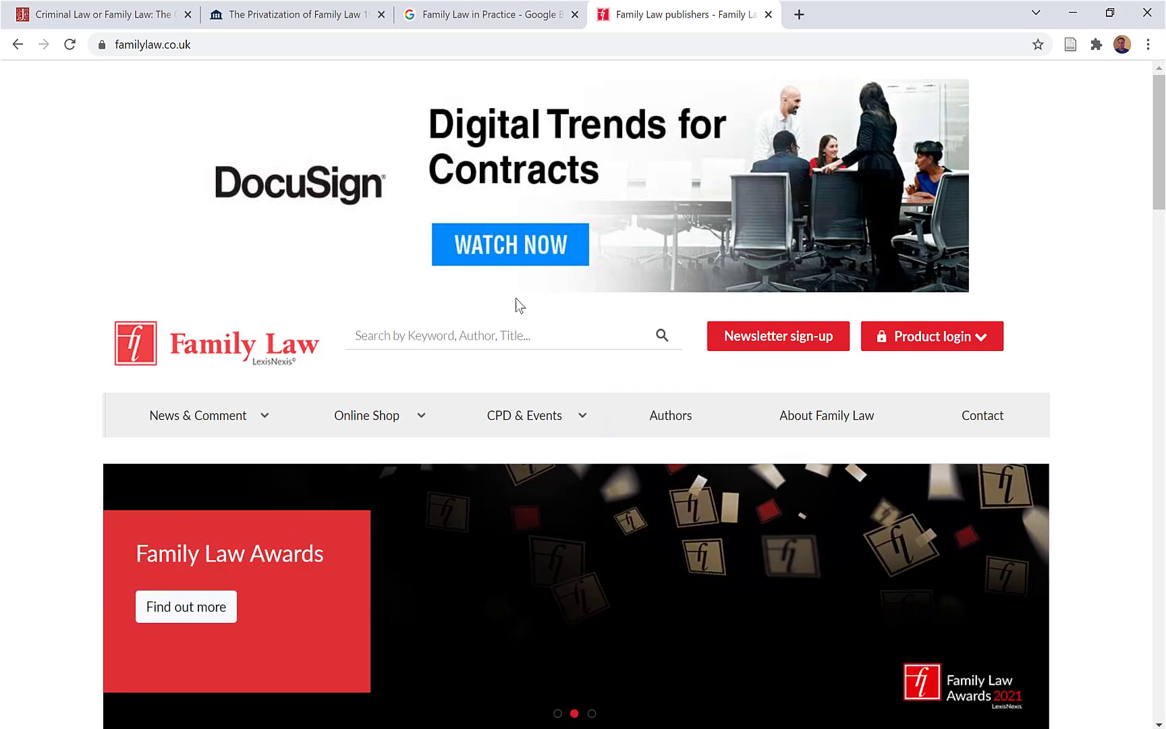
Open the article "H-W (Children: Proportionality) [2021] EWCA Civ 1451" from the latest articles and skim its page
{"action": "scroll", "coordinate": [505, 291], "scroll_direction": "down", "scroll_amount": 15}
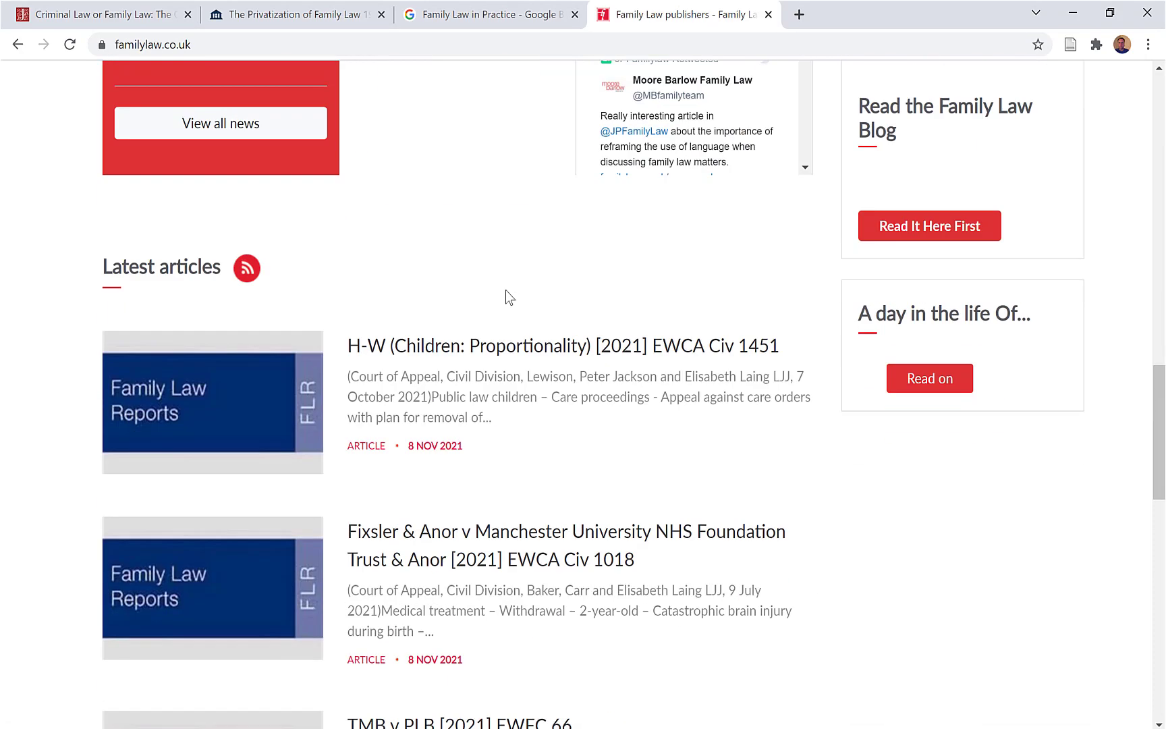
{"action": "left_click", "coordinate": [487, 345]}
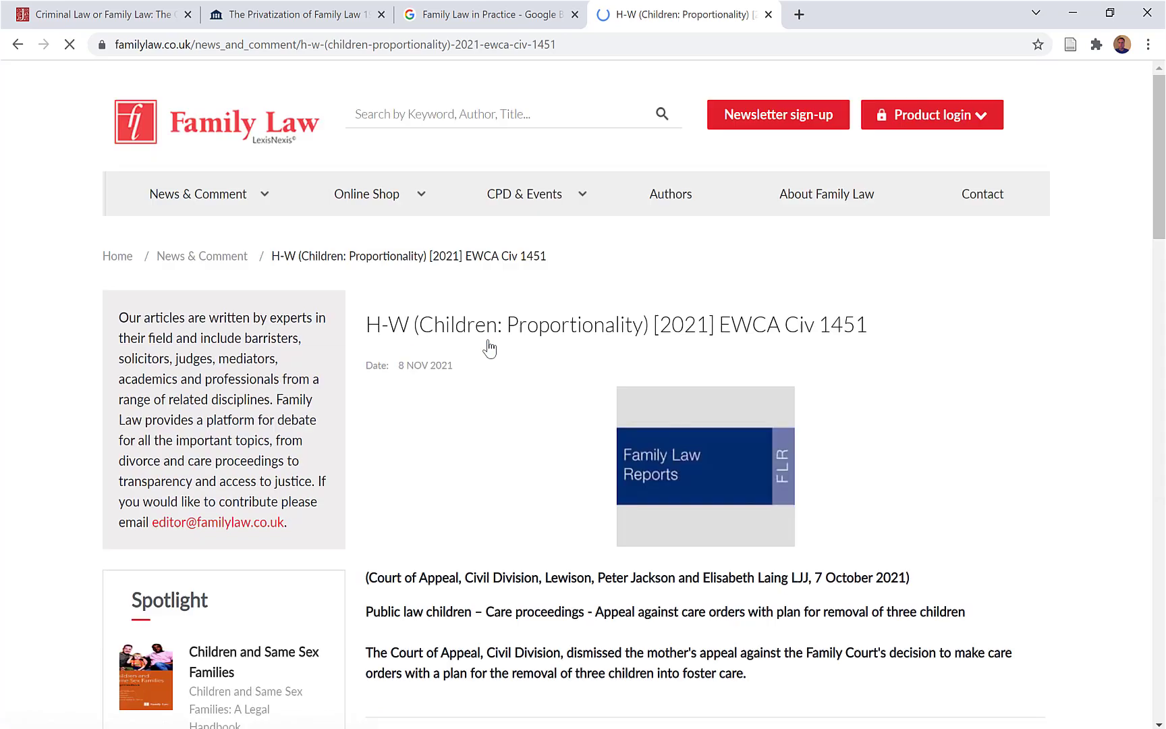
{"action": "mouse_move", "coordinate": [520, 418]}
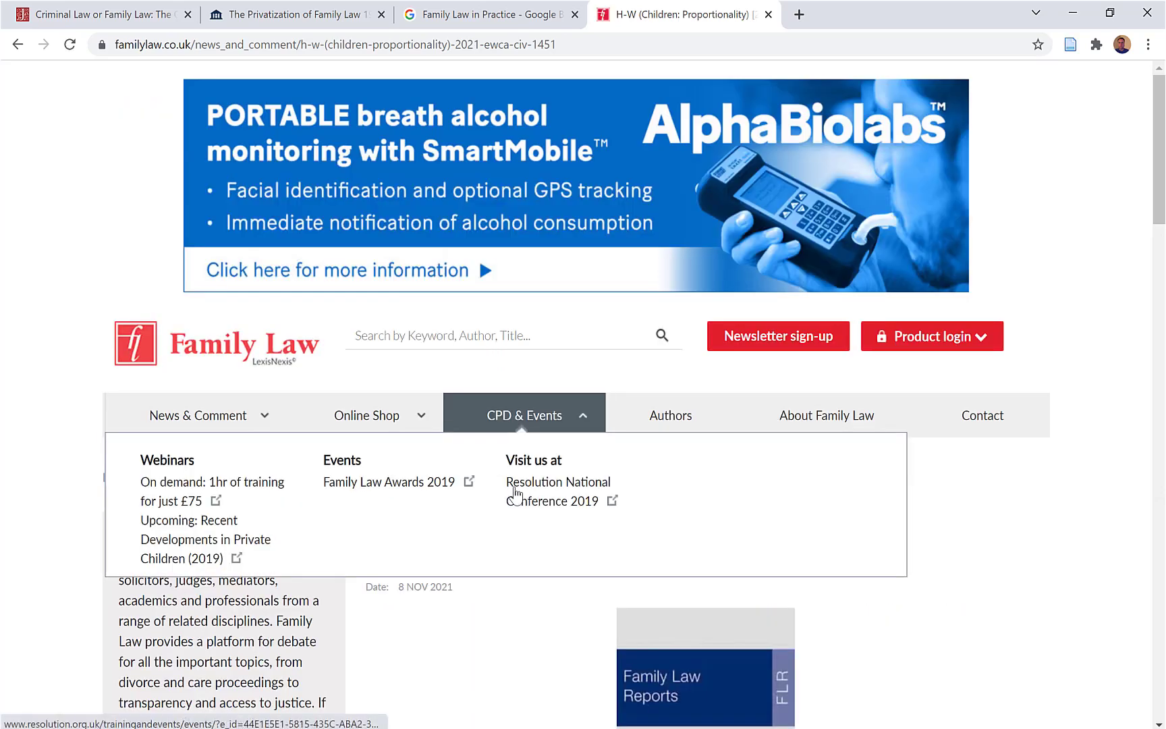
{"action": "scroll", "coordinate": [514, 491], "scroll_direction": "down", "scroll_amount": 13}
{"action": "scroll", "coordinate": [514, 493], "scroll_direction": "up", "scroll_amount": 6}
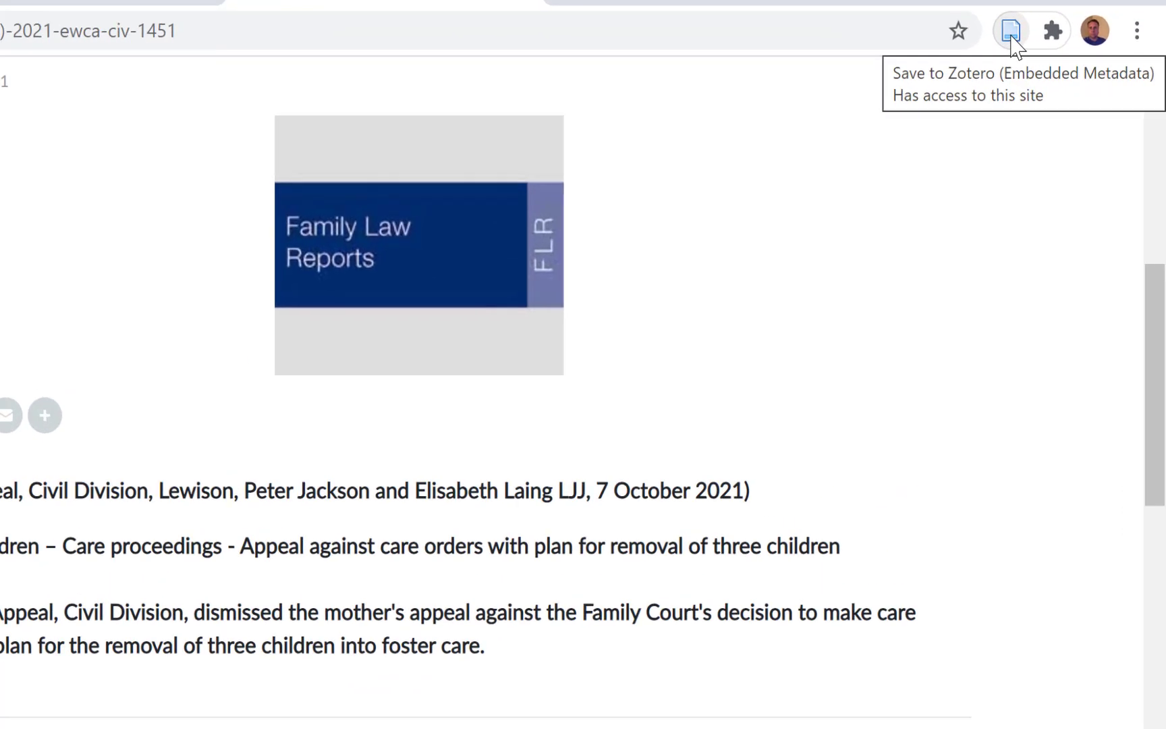
Save the H-W (Children: Proportionality) web page to the Family Law bibliography collection with the Zotero Connector
{"action": "left_click", "coordinate": [1071, 45]}
{"action": "left_click", "coordinate": [1073, 123]}
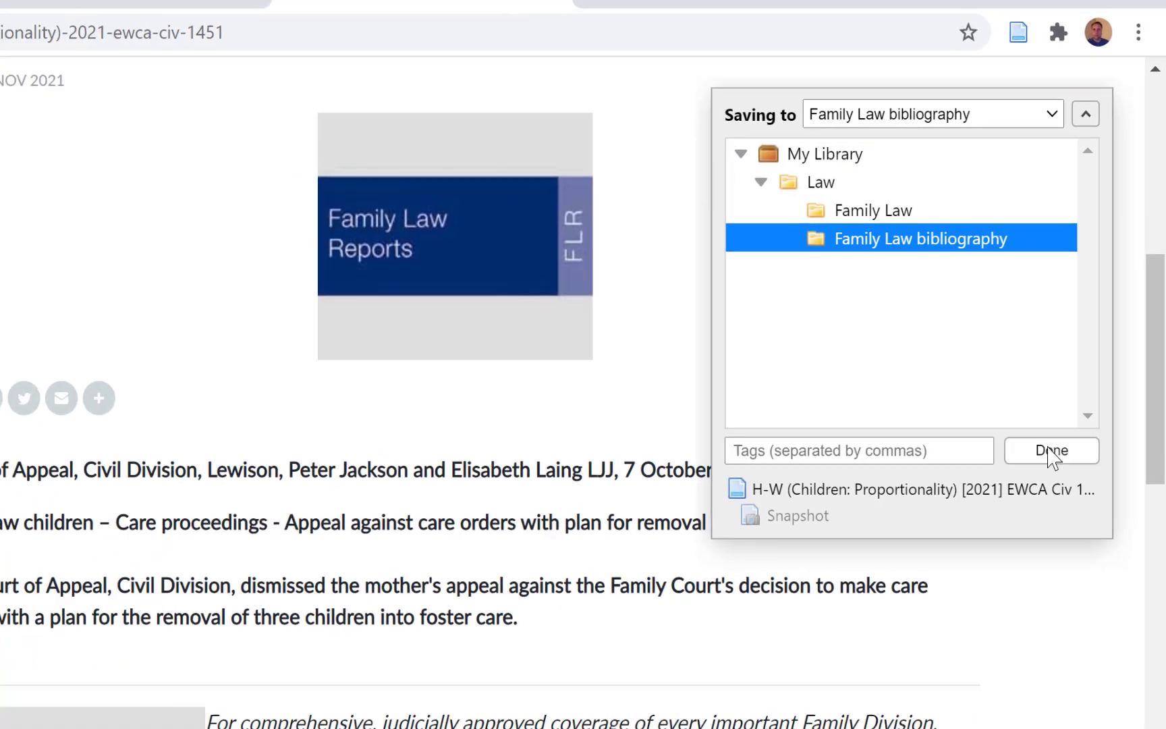
{"action": "left_click", "coordinate": [1033, 514]}
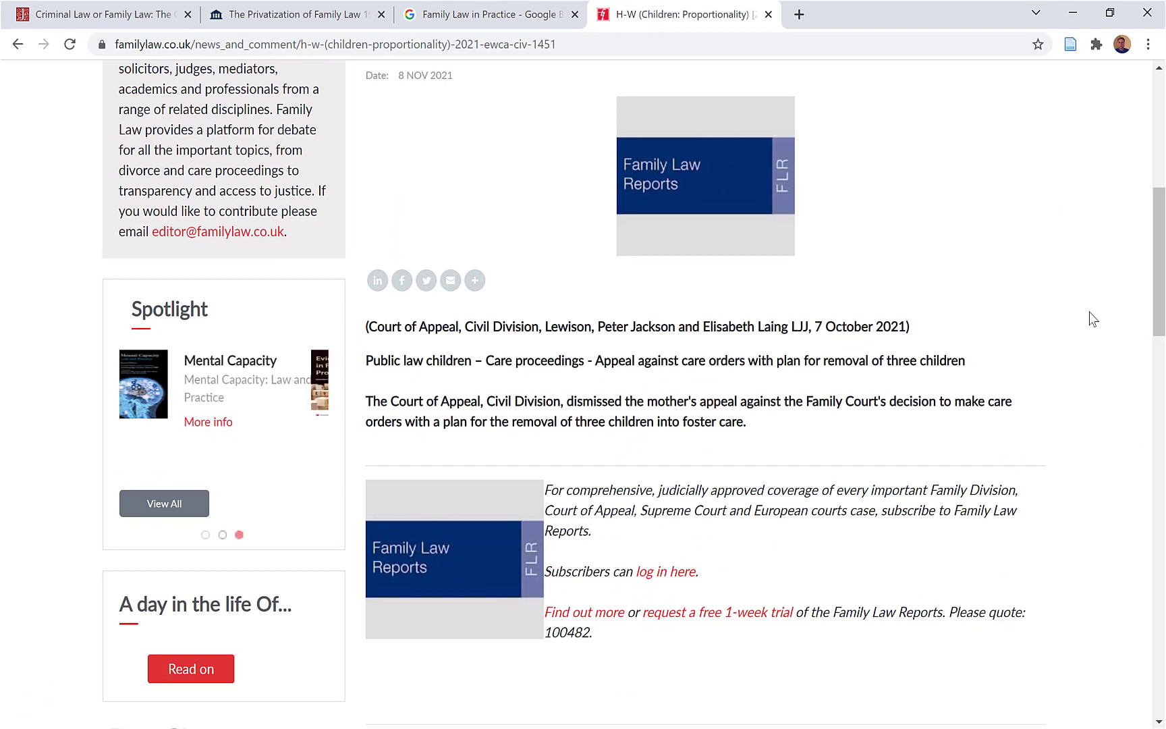
Switch to Zotero and review the saved items in the Family Law and Family Law bibliography collections
{"action": "left_click", "coordinate": [1072, 12]}
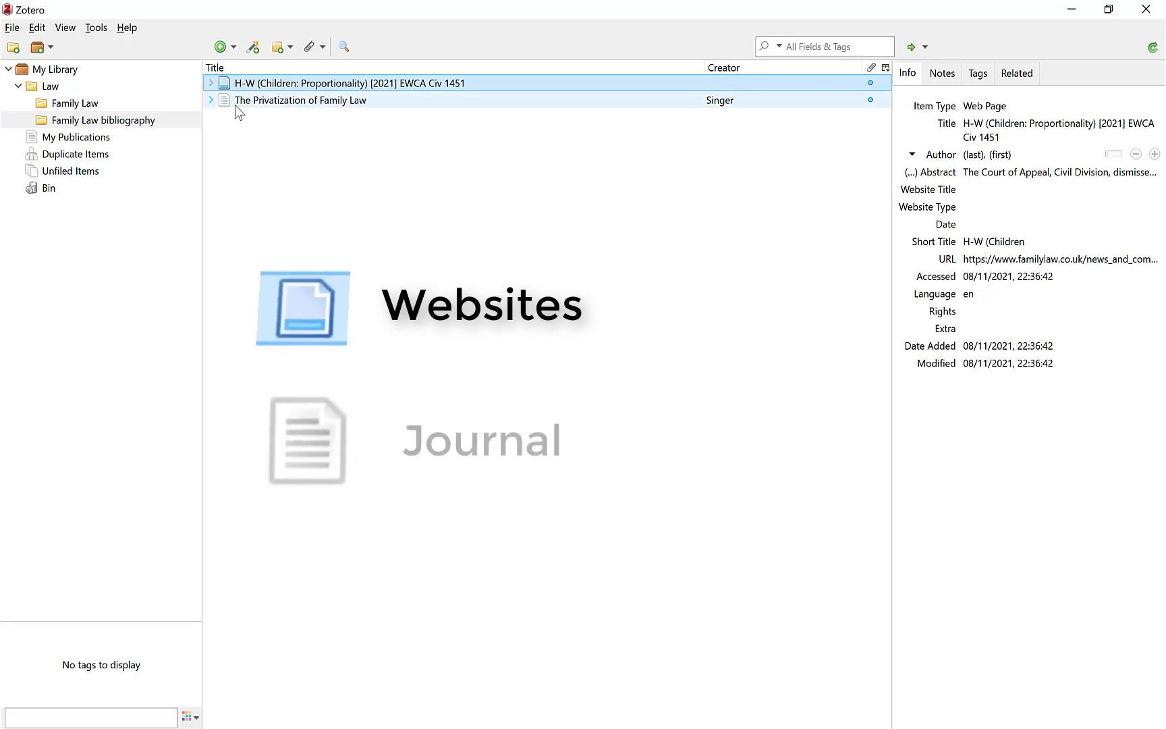
{"action": "left_click", "coordinate": [78, 103]}
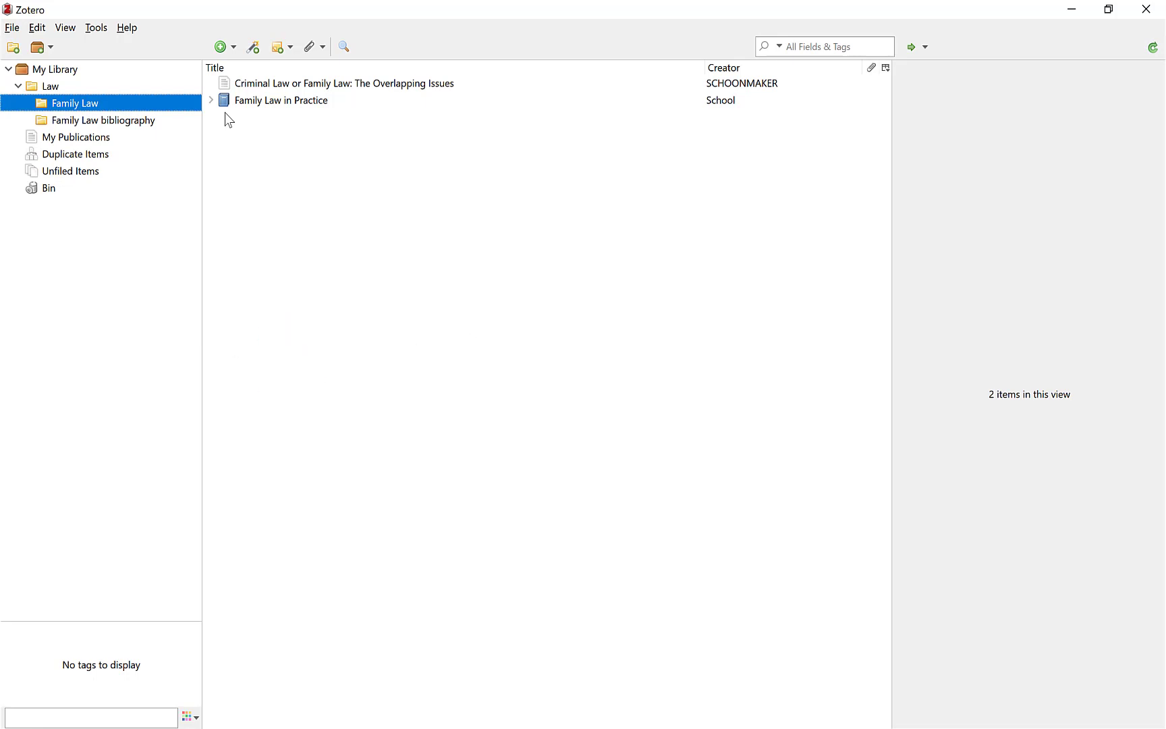
{"action": "left_click", "coordinate": [94, 121]}
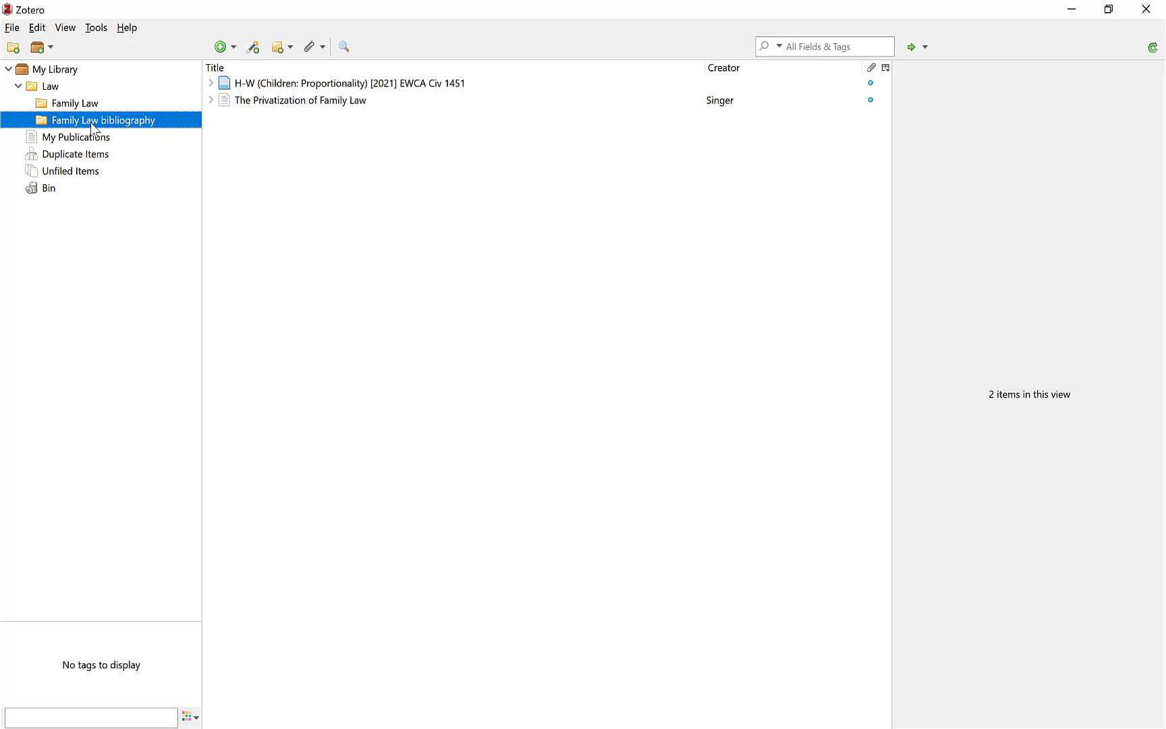
Select the H-W (Children: Proportionality) item and examine its familylaw.co.uk page for an author to credit
{"action": "left_click", "coordinate": [260, 84]}
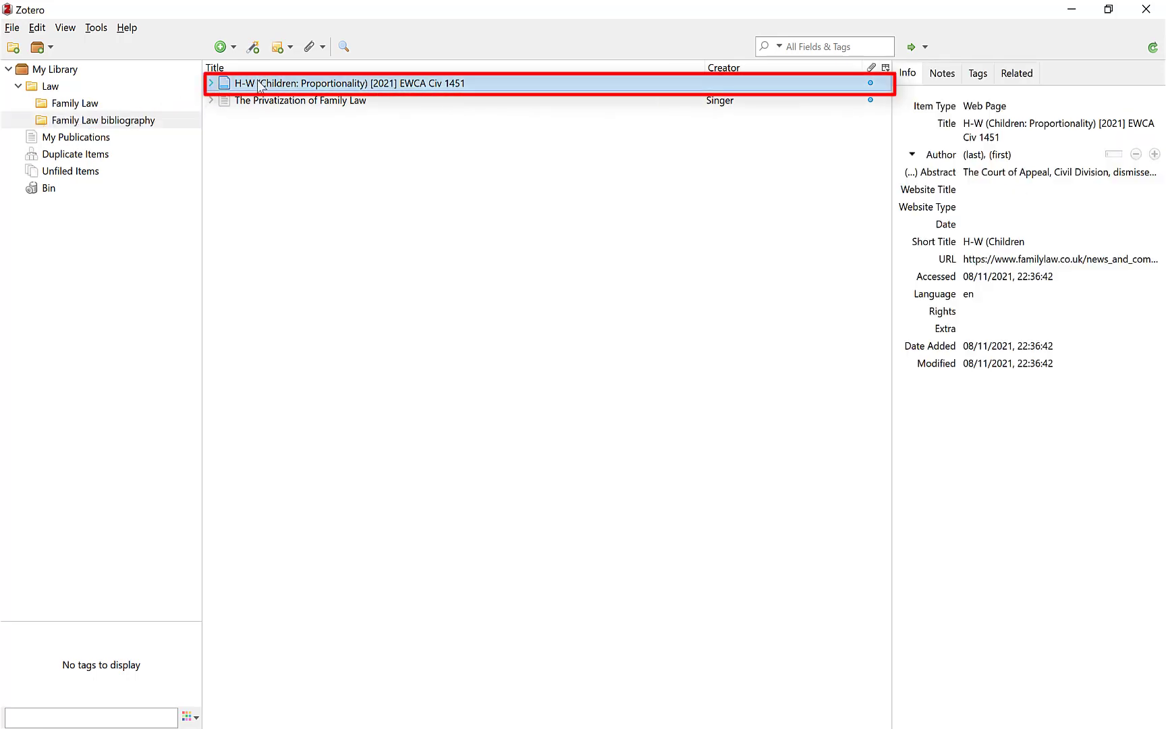
{"action": "left_click", "coordinate": [973, 155]}
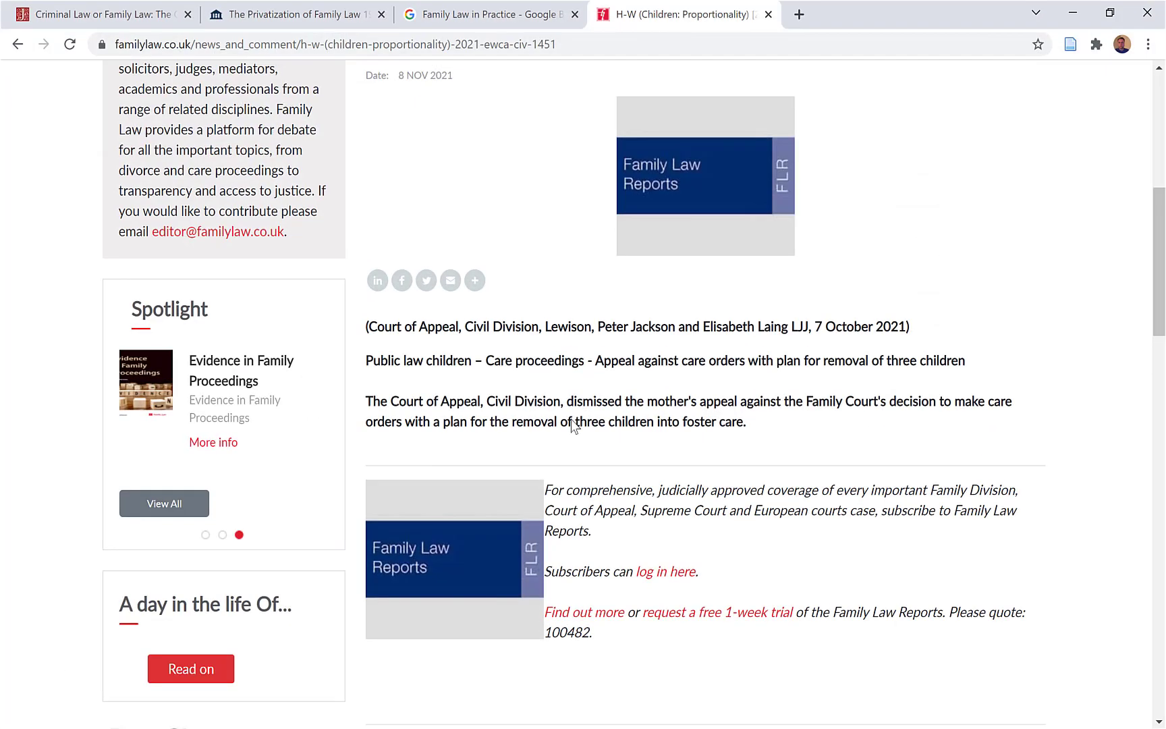
{"action": "scroll", "coordinate": [573, 423], "scroll_direction": "down", "scroll_amount": 20}
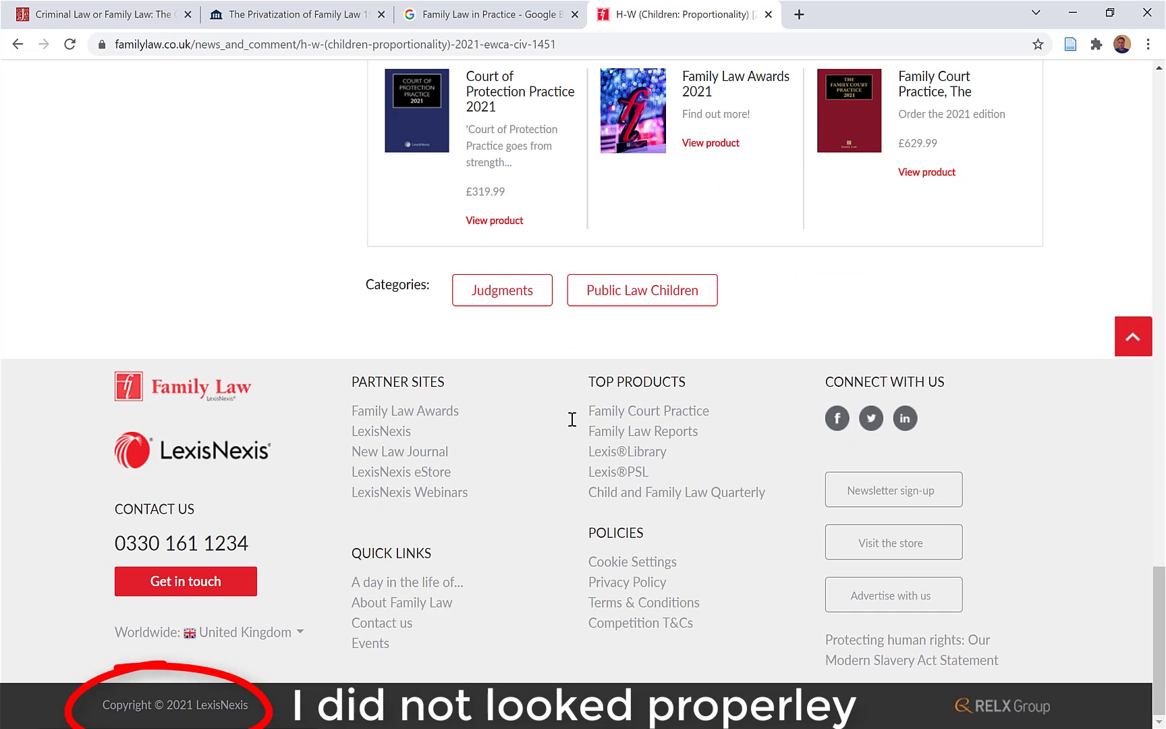
{"action": "scroll", "coordinate": [572, 419], "scroll_direction": "up", "scroll_amount": 9}
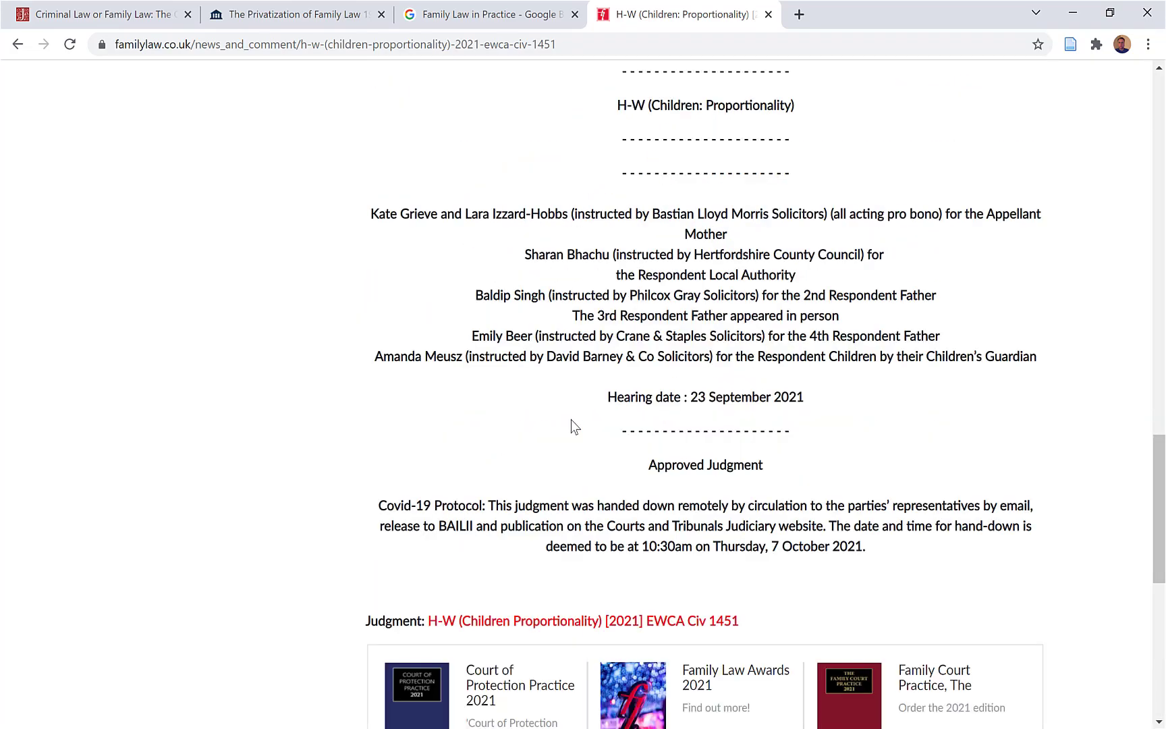
{"action": "scroll", "coordinate": [572, 425], "scroll_direction": "up", "scroll_amount": 10}
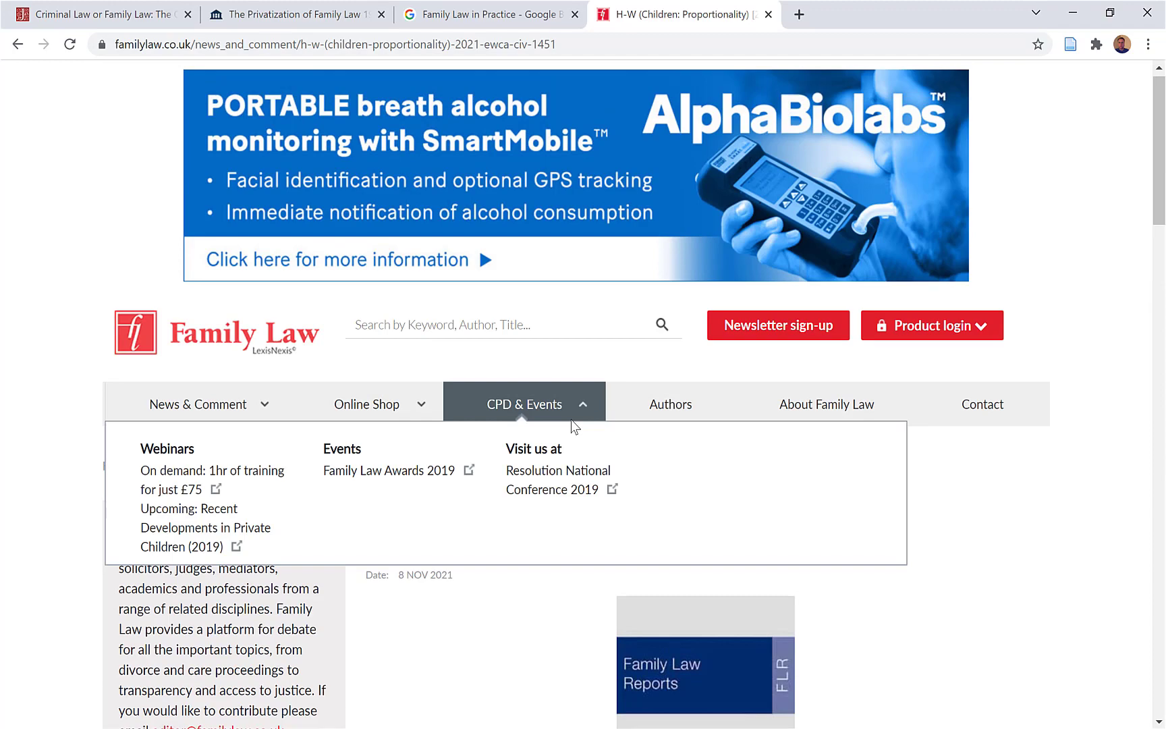
{"action": "scroll", "coordinate": [572, 425], "scroll_direction": "down", "scroll_amount": 20}
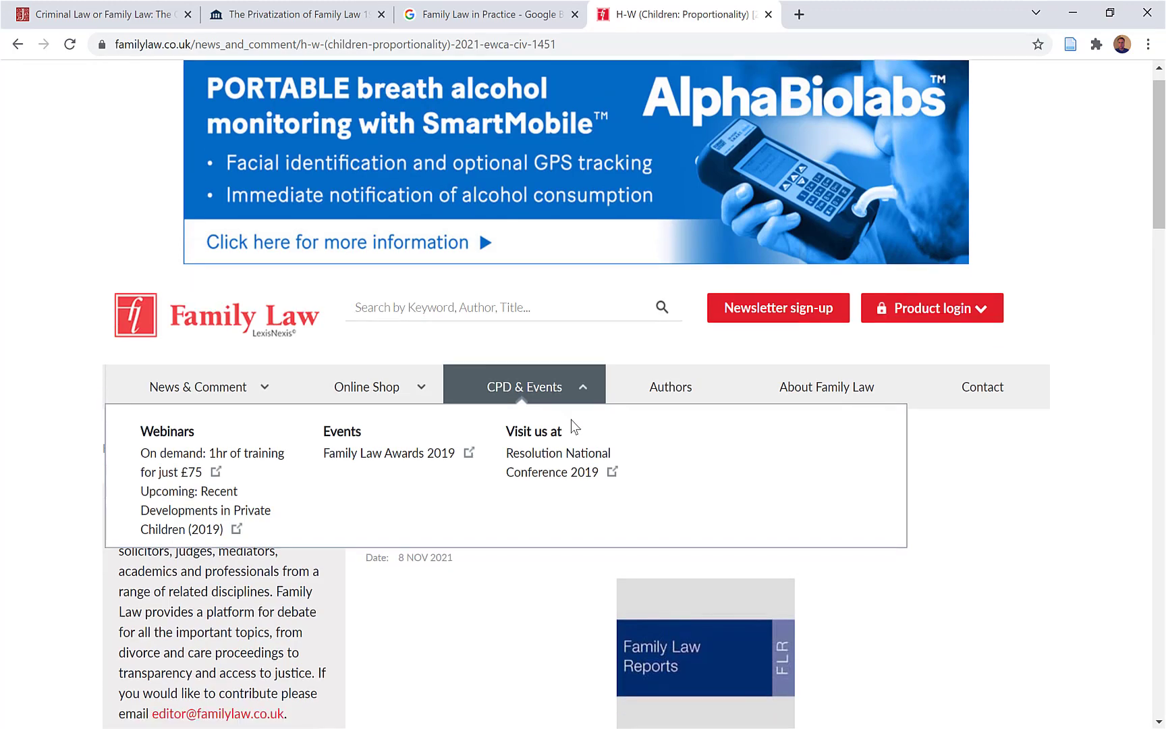
{"action": "scroll", "coordinate": [573, 425], "scroll_direction": "up", "scroll_amount": 9}
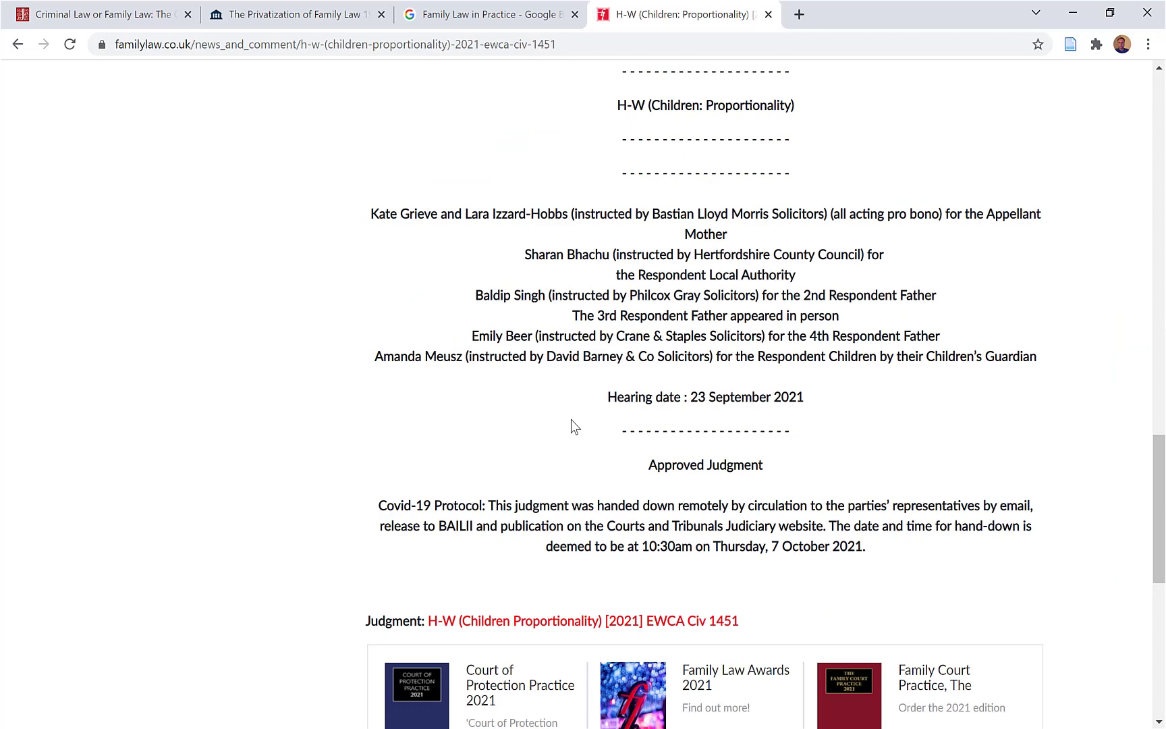
{"action": "scroll", "coordinate": [572, 425], "scroll_direction": "up", "scroll_amount": 10}
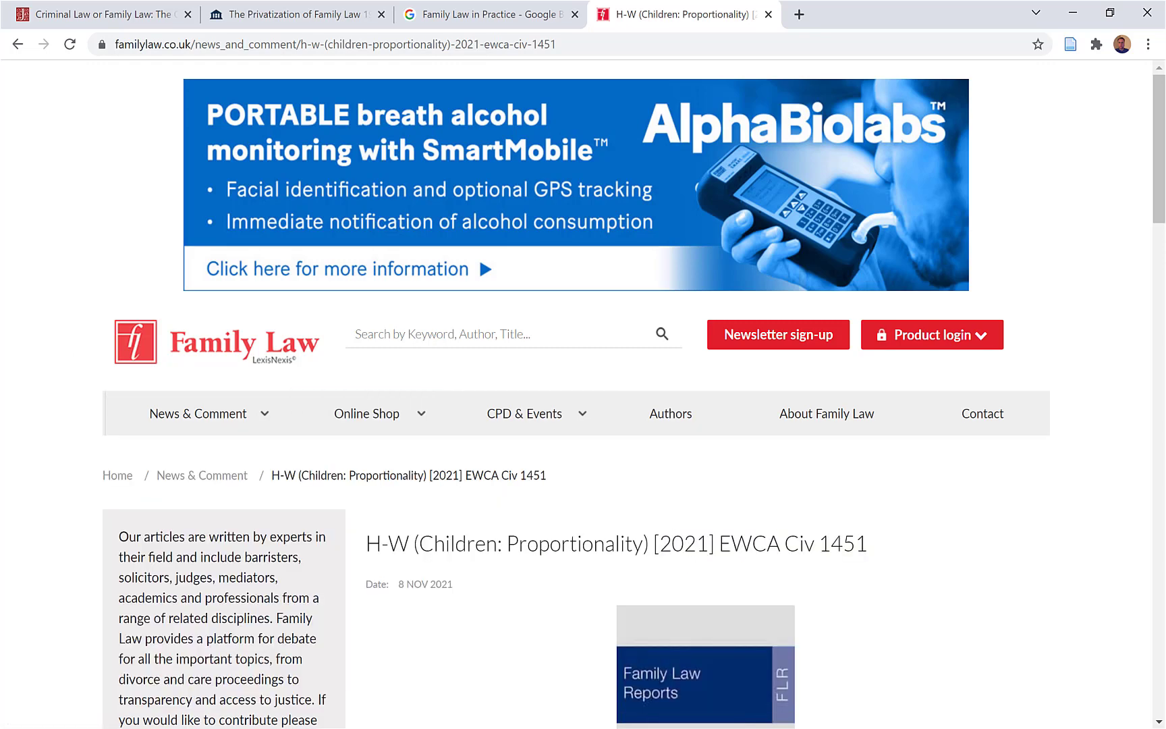
Switch back to Zotero and enter Family Law as the author's last name for the H-W (Children: Proportionality) item
{"action": "key", "text": "alt+Tab"}
{"action": "left_click", "coordinate": [975, 155]}
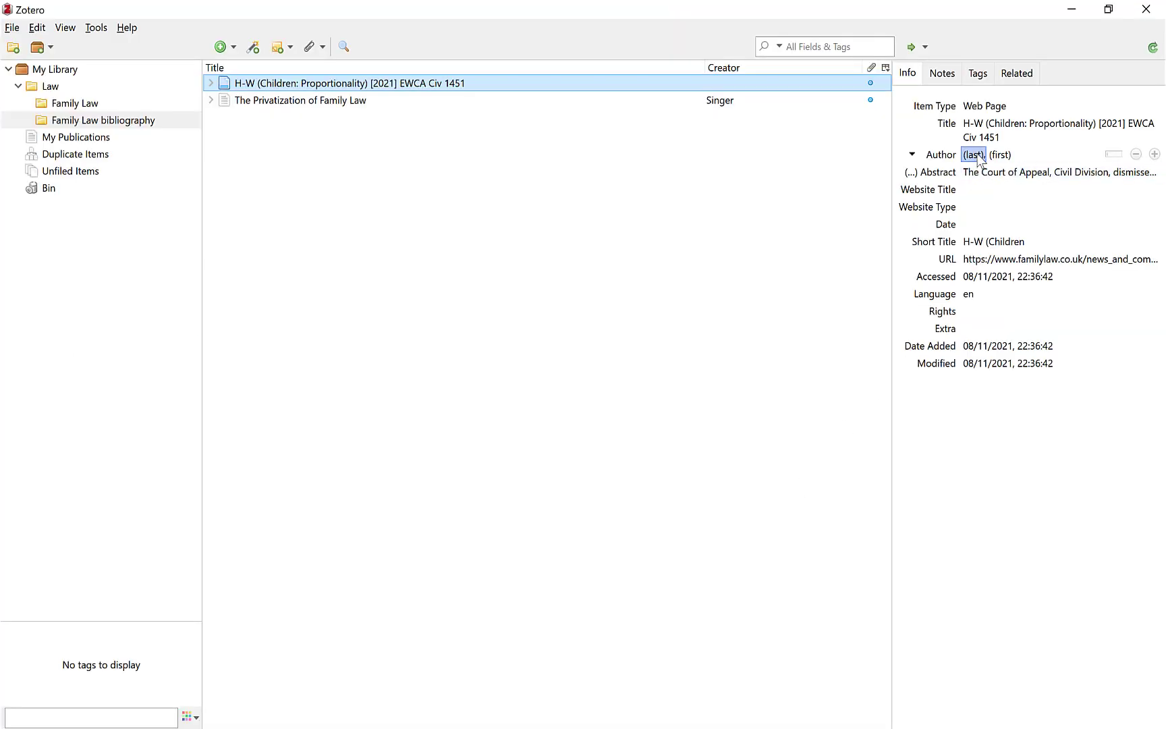
{"action": "type", "text": "Family Law"}
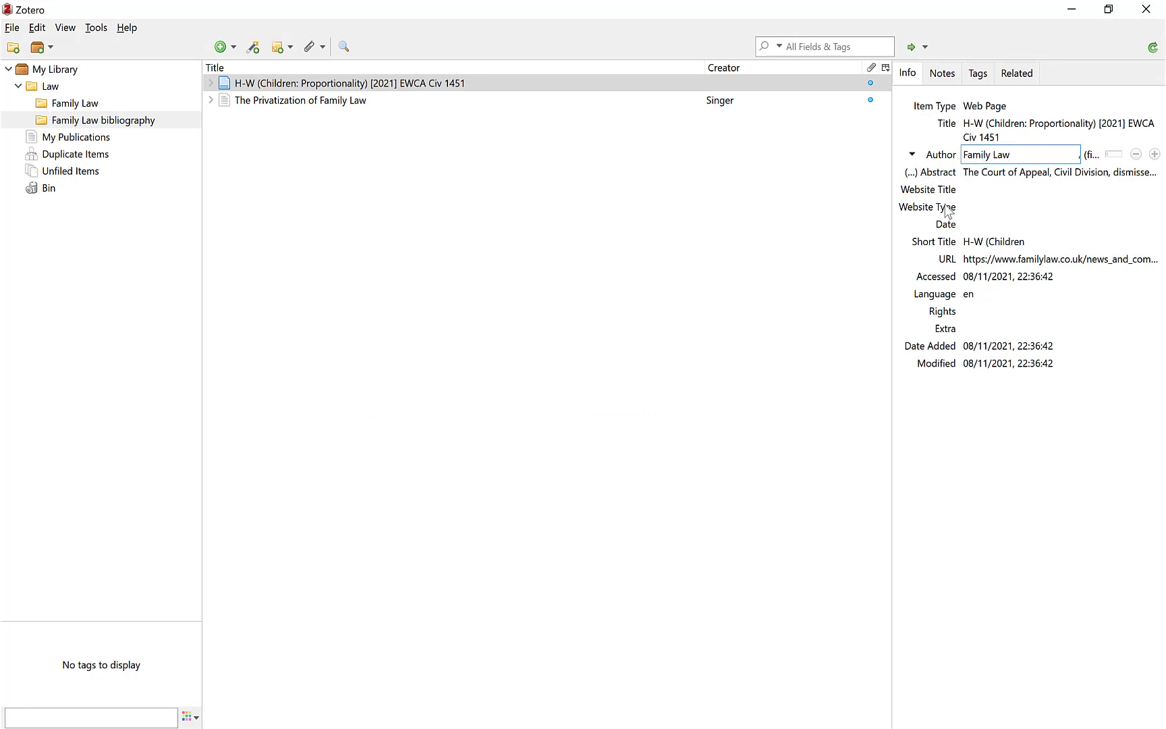
{"action": "key", "text": "Return"}
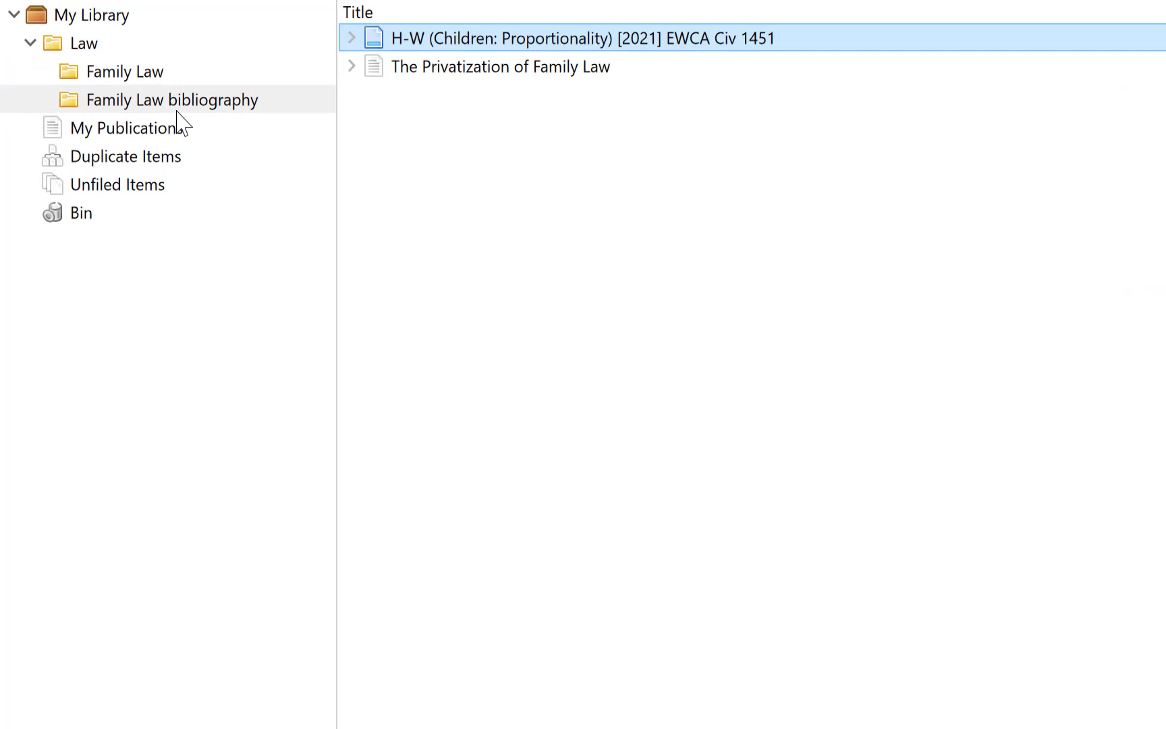
Compare the items in the Family Law and Family Law bibliography collections, ending on the Family Law collection
{"action": "left_click", "coordinate": [143, 70]}
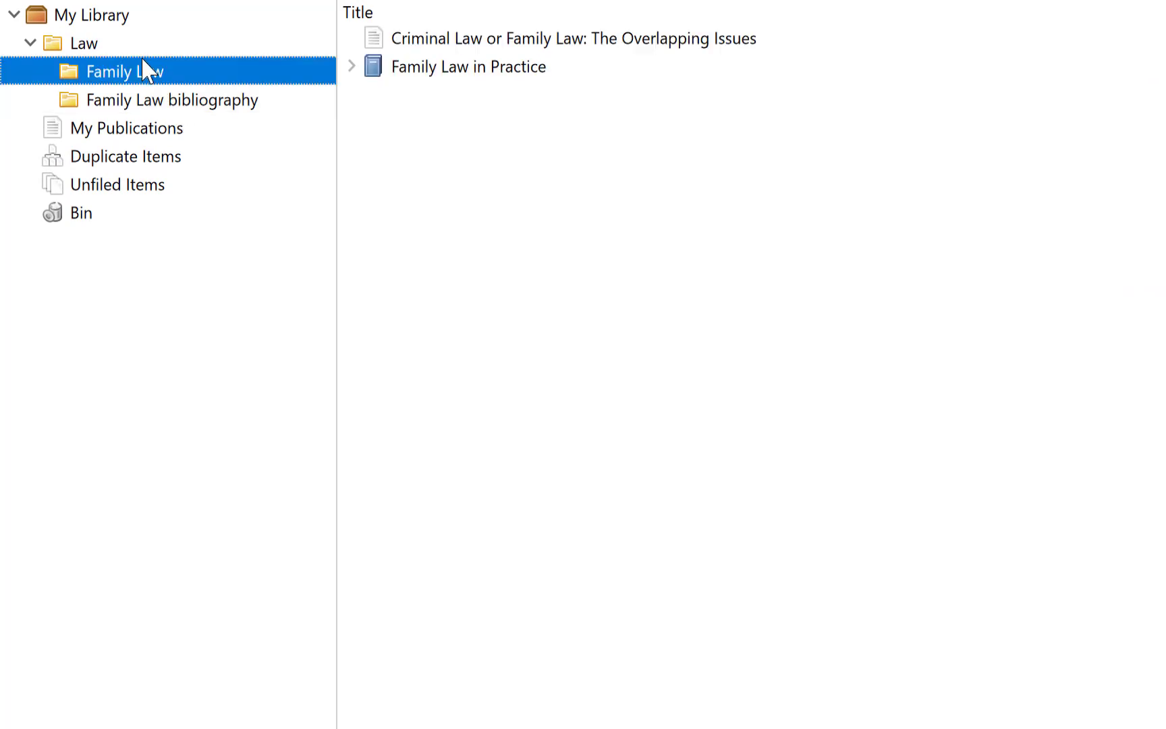
{"action": "left_click", "coordinate": [133, 100]}
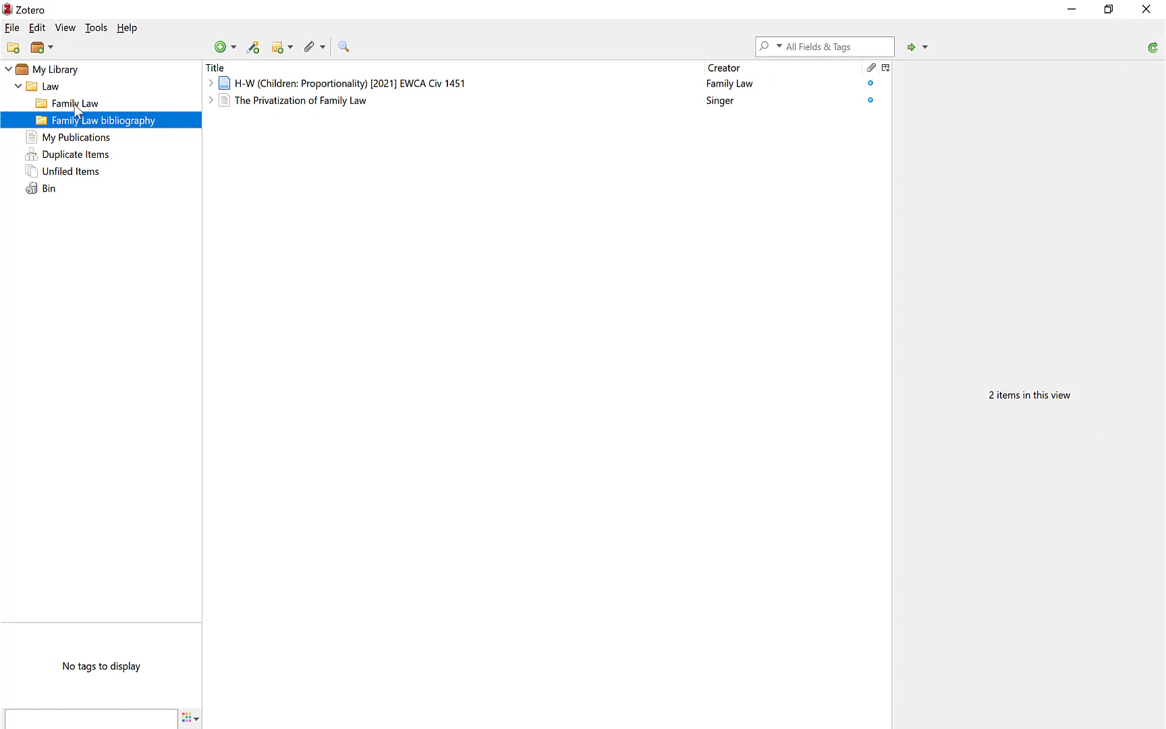
{"action": "left_click", "coordinate": [75, 104]}
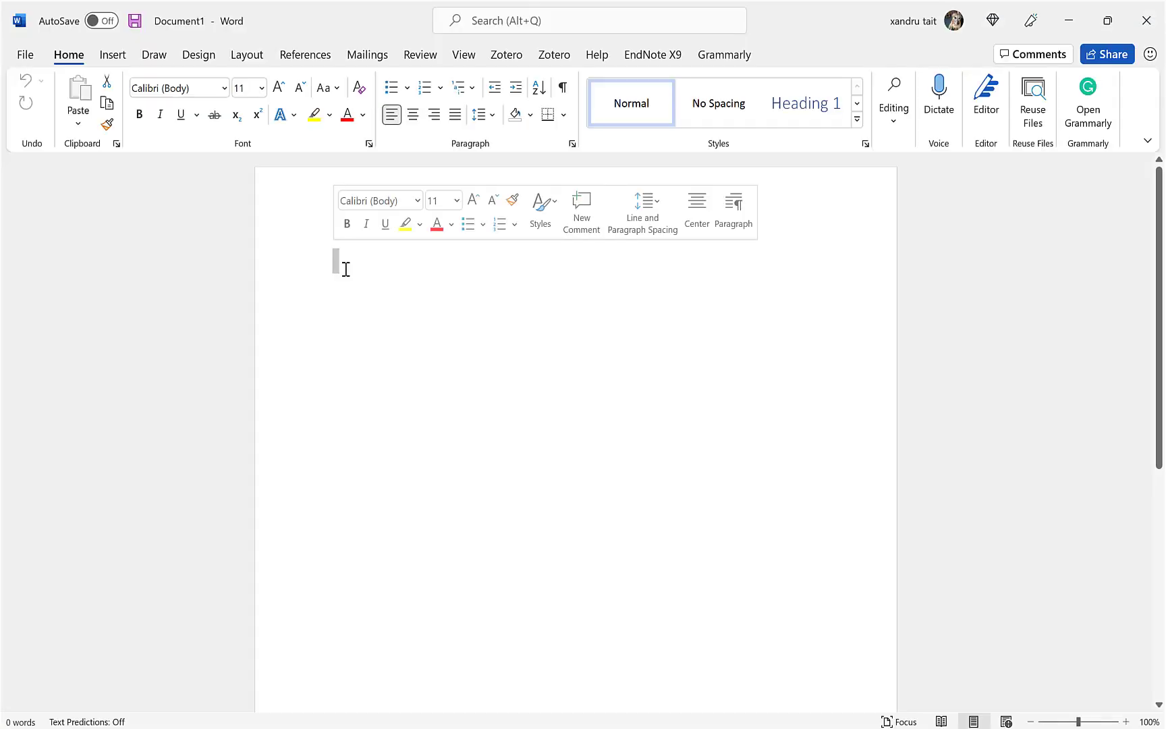
Write the title "Family Law" in the blank Word document, then centre it, underline it and set its font size to 16
{"action": "type", "text": "Family"}
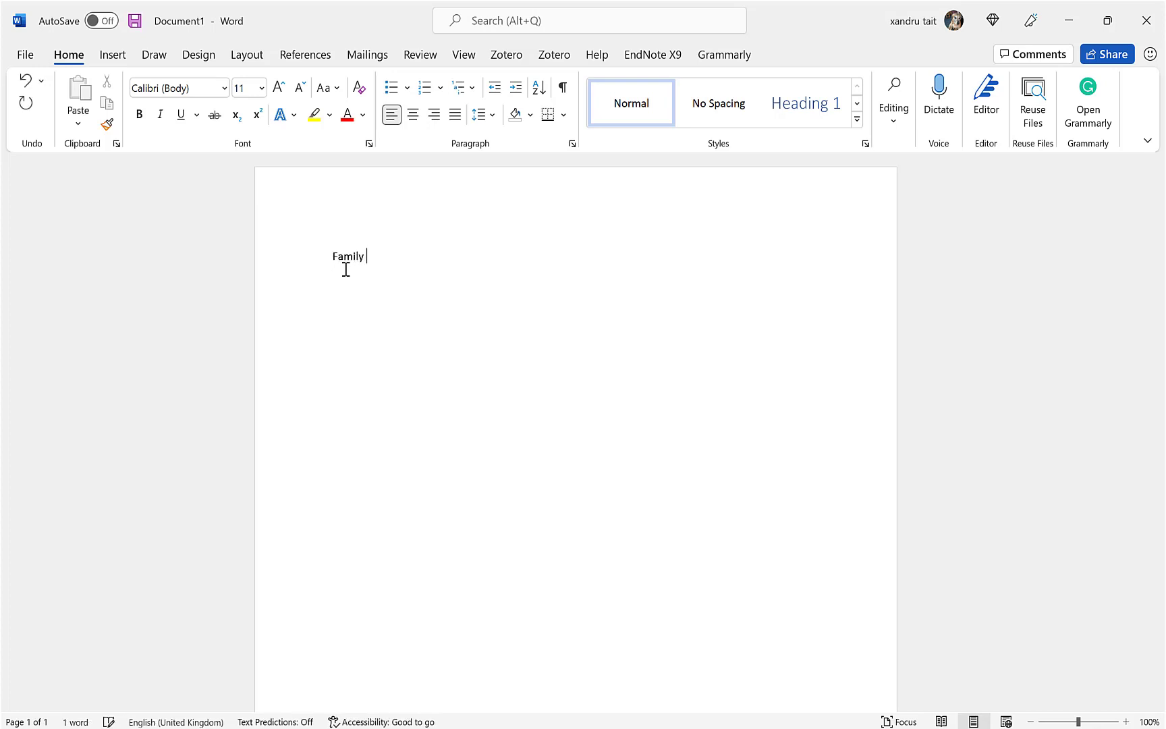
{"action": "type", "text": " Law"}
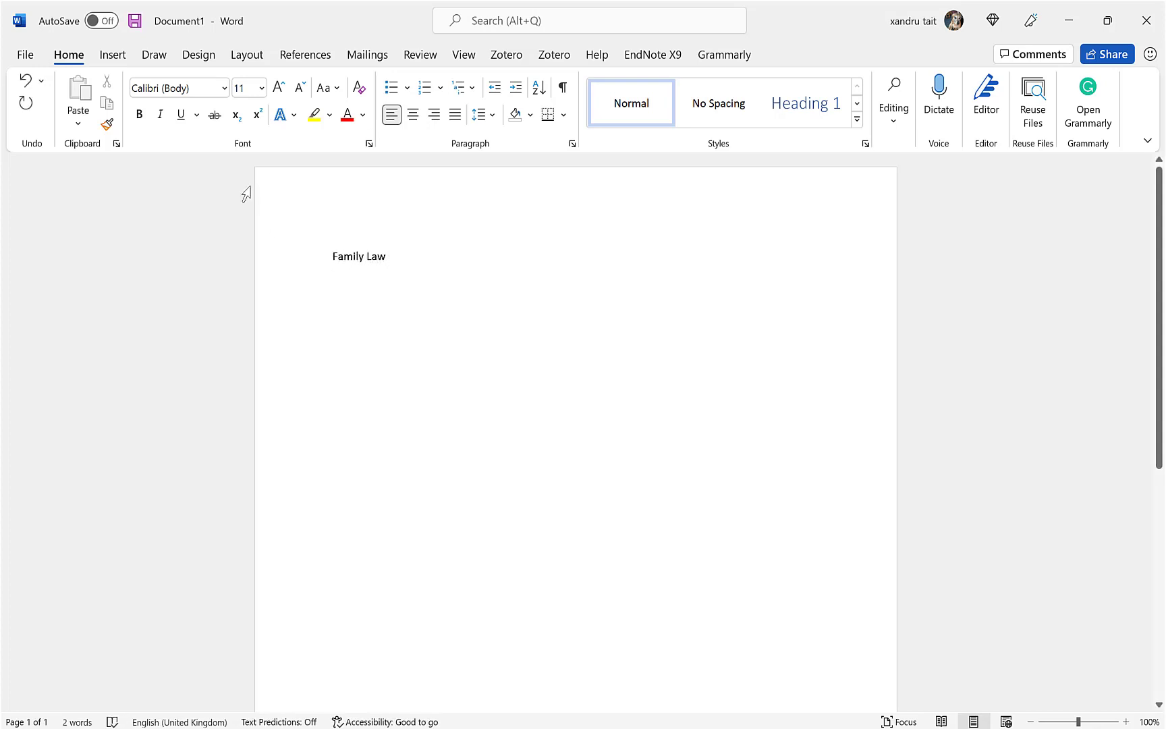
{"action": "left_click", "coordinate": [417, 118]}
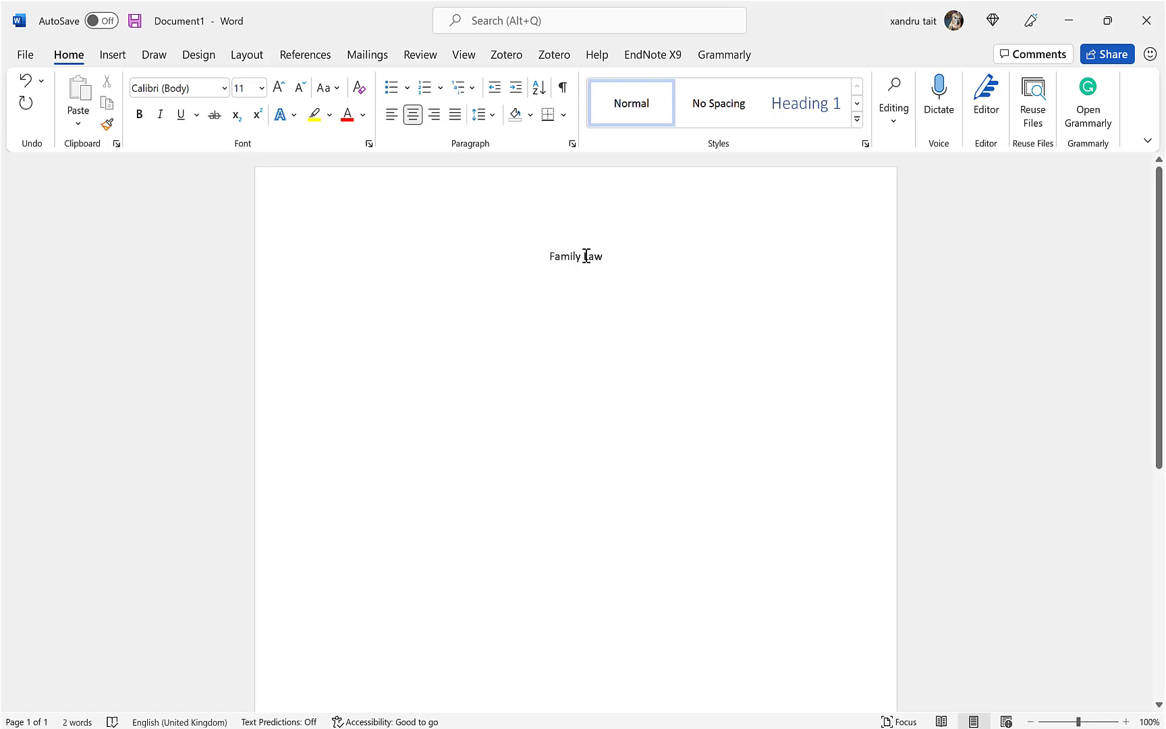
{"action": "left_click_drag", "start_coordinate": [585, 255], "coordinate": [518, 242]}
{"action": "left_click", "coordinate": [181, 114]}
{"action": "left_click", "coordinate": [261, 89]}
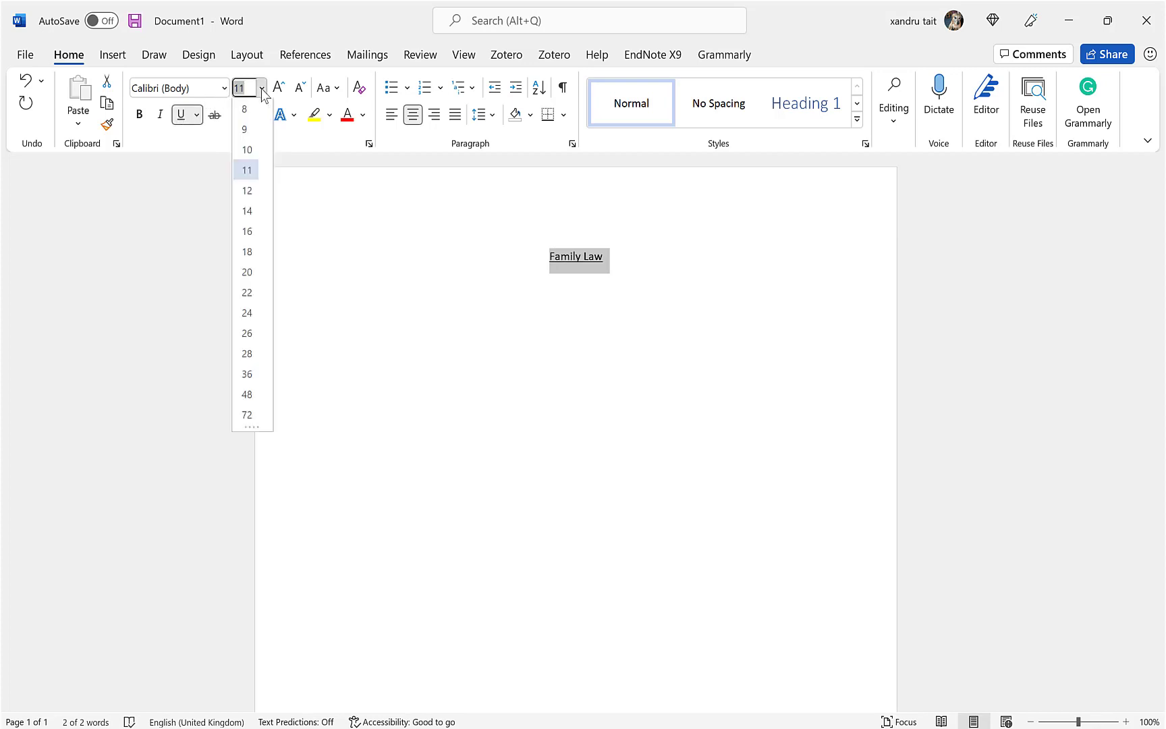
{"action": "left_click", "coordinate": [247, 231]}
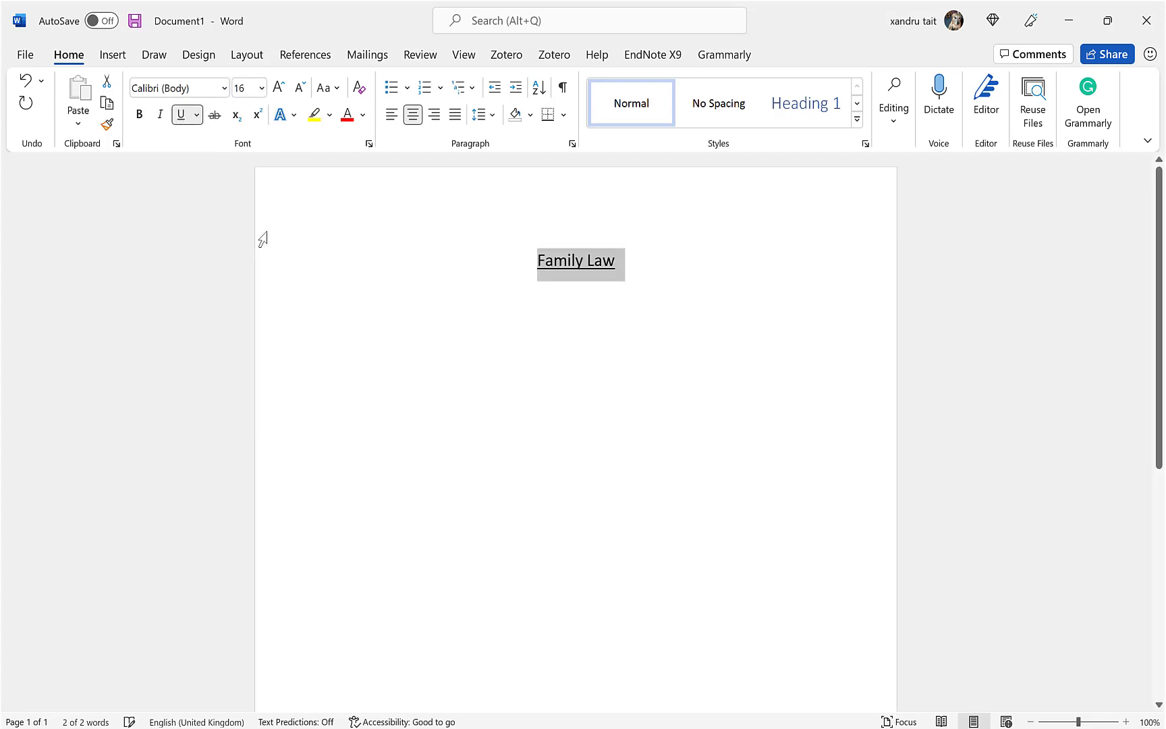
Start a left-aligned body paragraph two lines below the title with font size 10 and no underline
{"action": "left_click", "coordinate": [643, 263]}
{"action": "key", "text": "Return"}
{"action": "key", "text": "Return"}
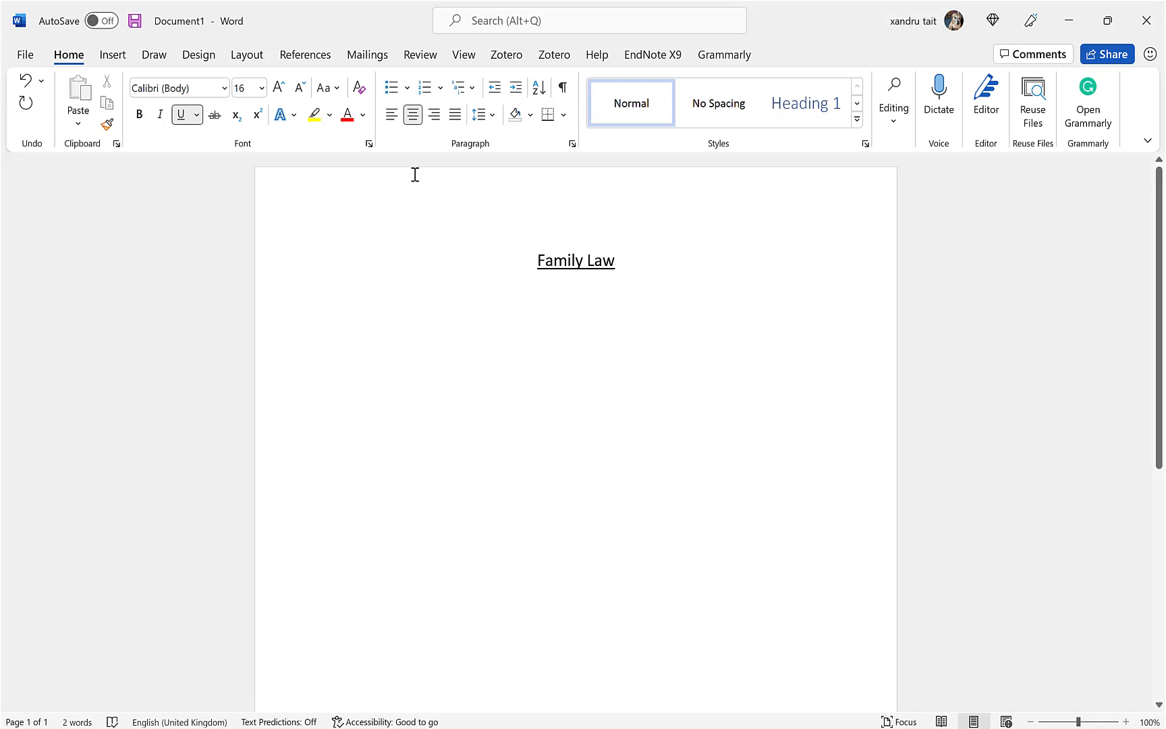
{"action": "left_click", "coordinate": [390, 119]}
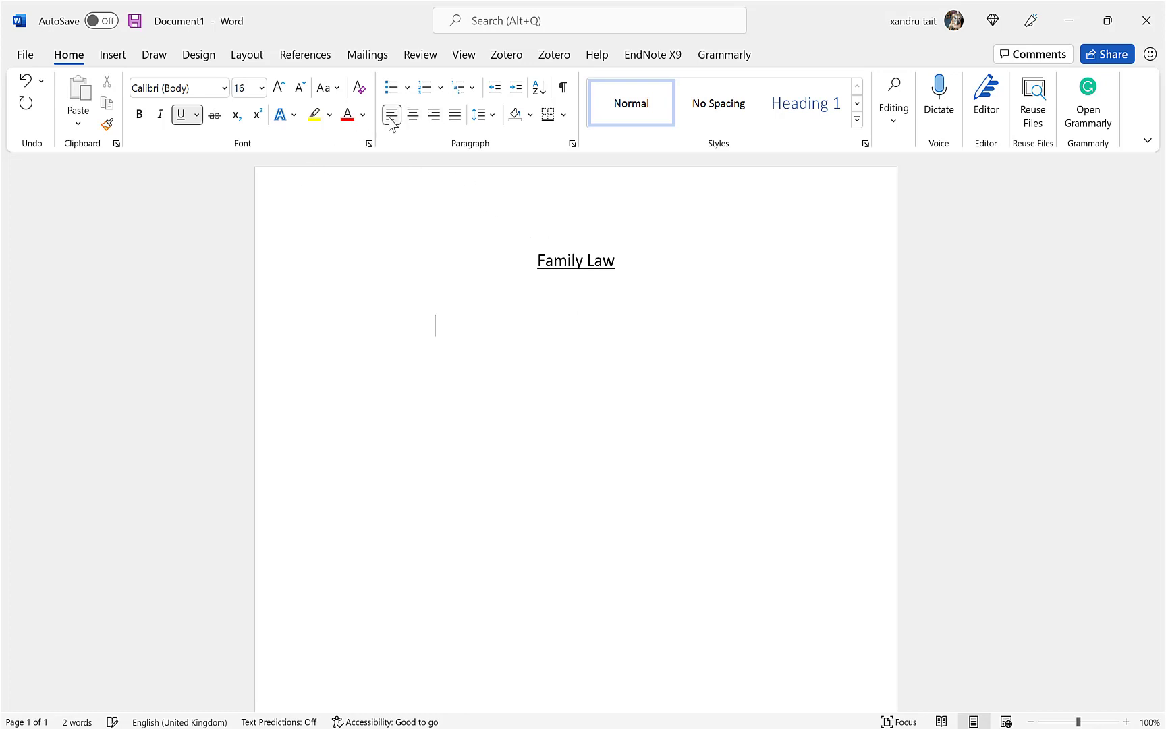
{"action": "left_click", "coordinate": [261, 88]}
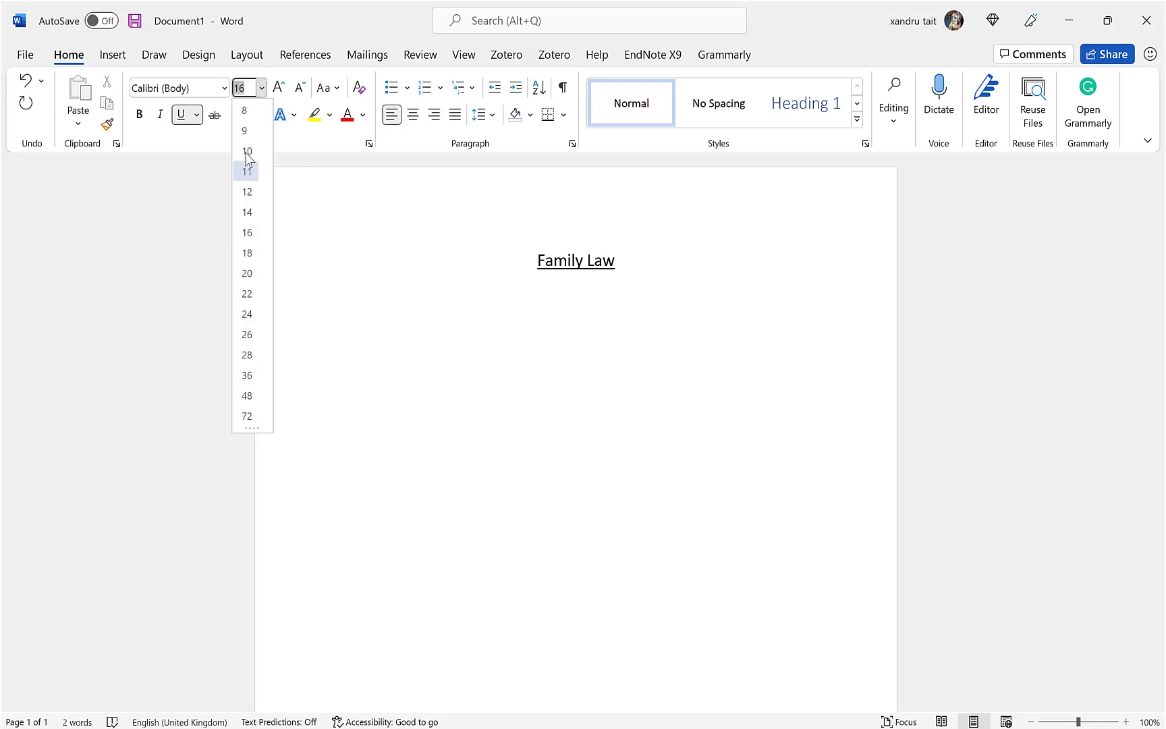
{"action": "left_click", "coordinate": [247, 153]}
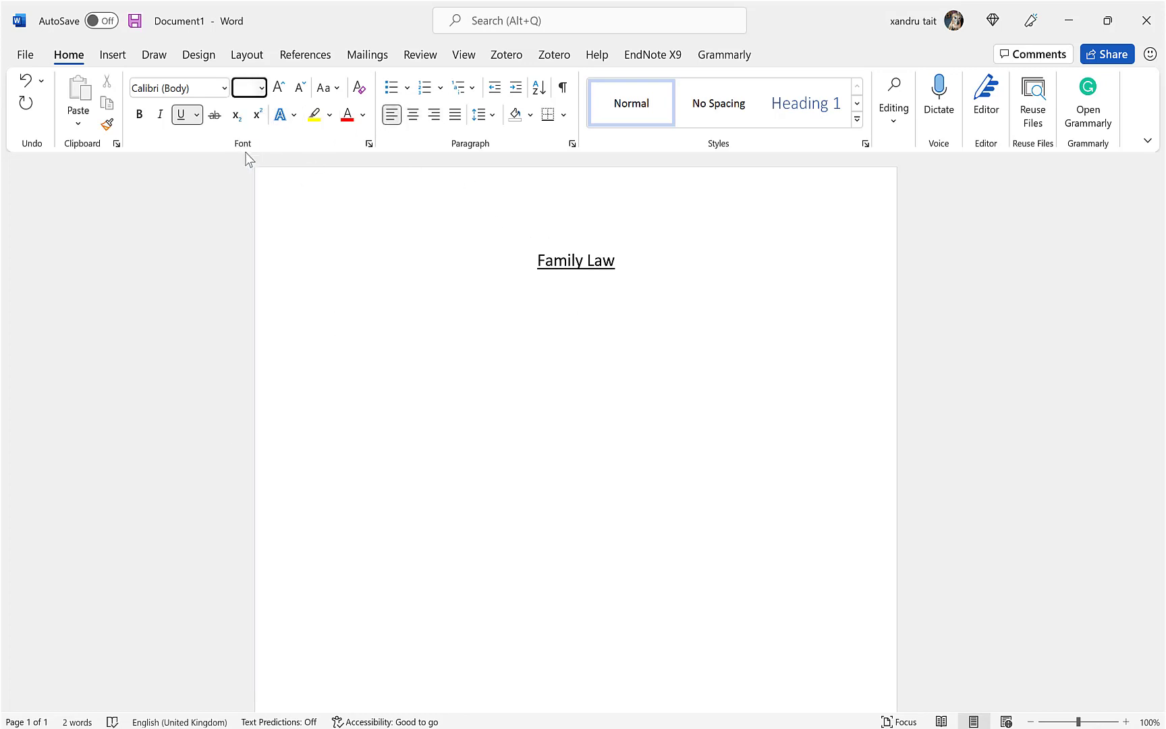
{"action": "left_click", "coordinate": [189, 112]}
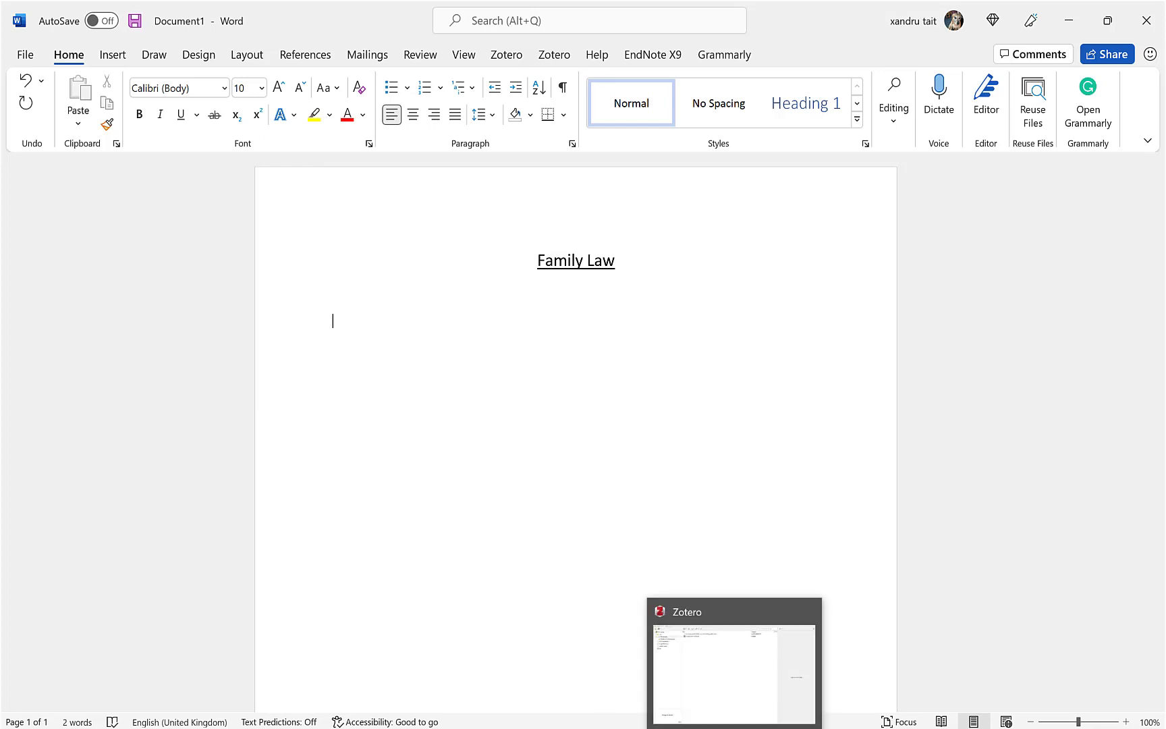
Switch to Zotero, open the JSTOR page of "Criminal Law or Family Law: The Overlapping Issues" and skim the article preview
{"action": "left_click", "coordinate": [734, 726]}
{"action": "left_click", "coordinate": [276, 98]}
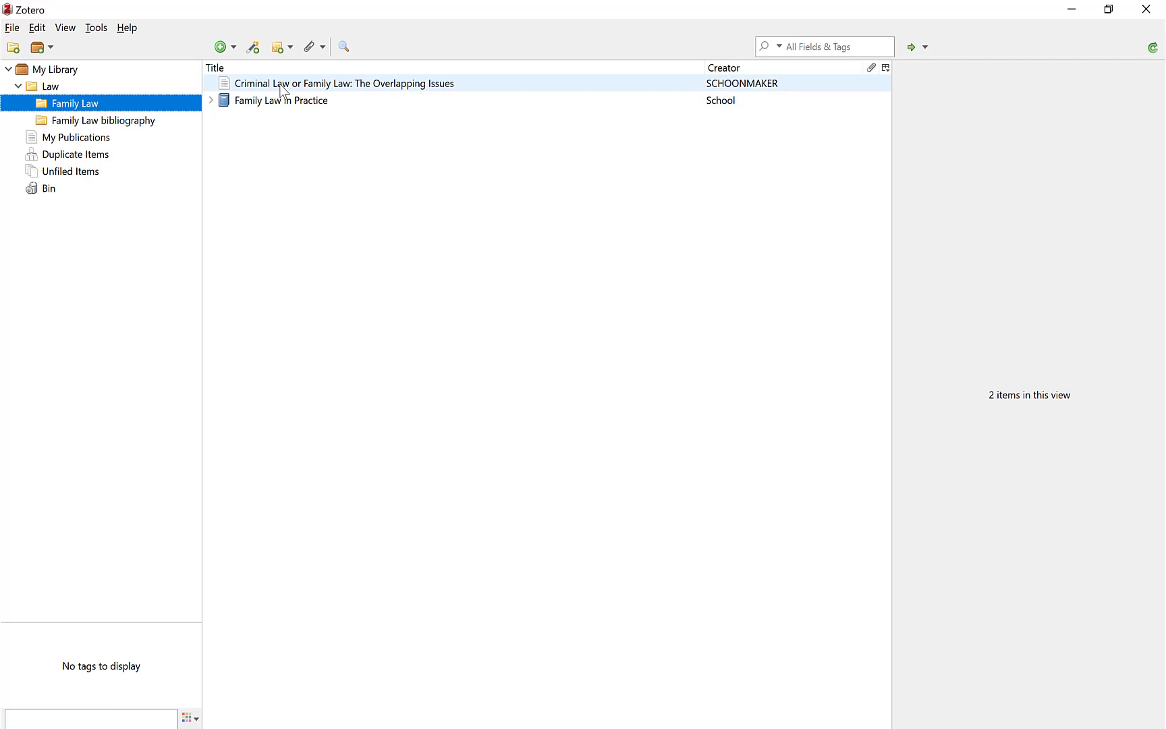
{"action": "double_click", "coordinate": [284, 91]}
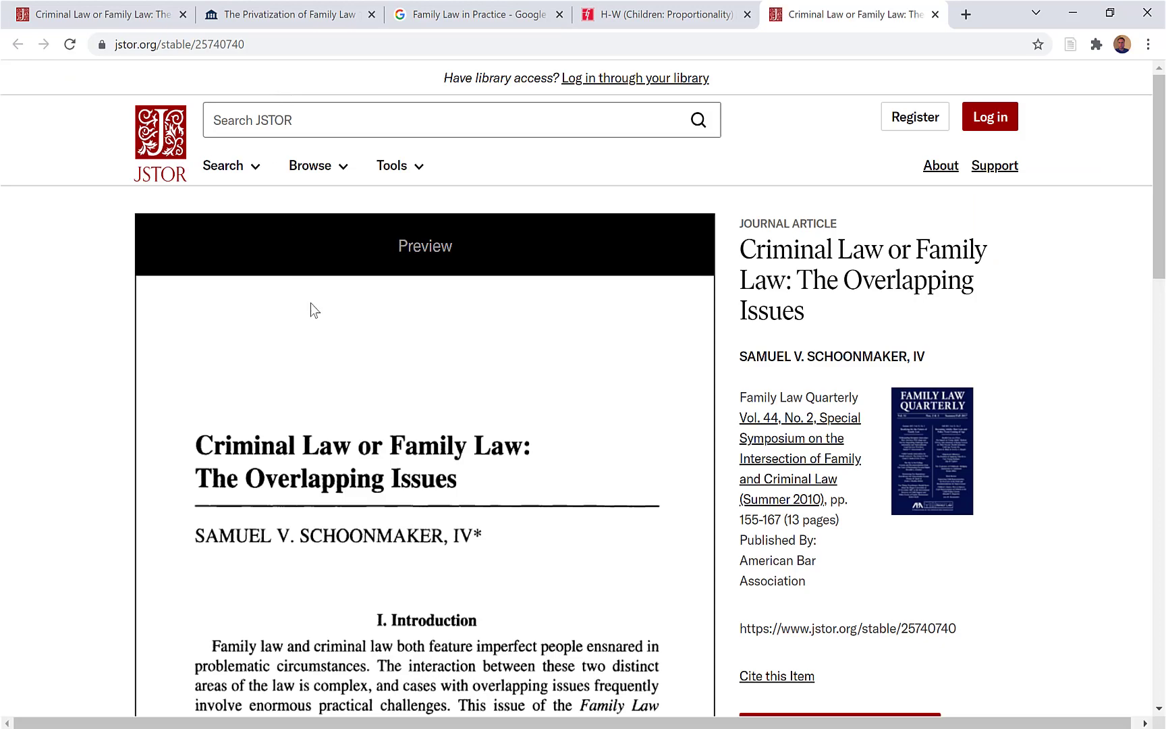
{"action": "scroll", "coordinate": [300, 277], "scroll_direction": "down", "scroll_amount": 8}
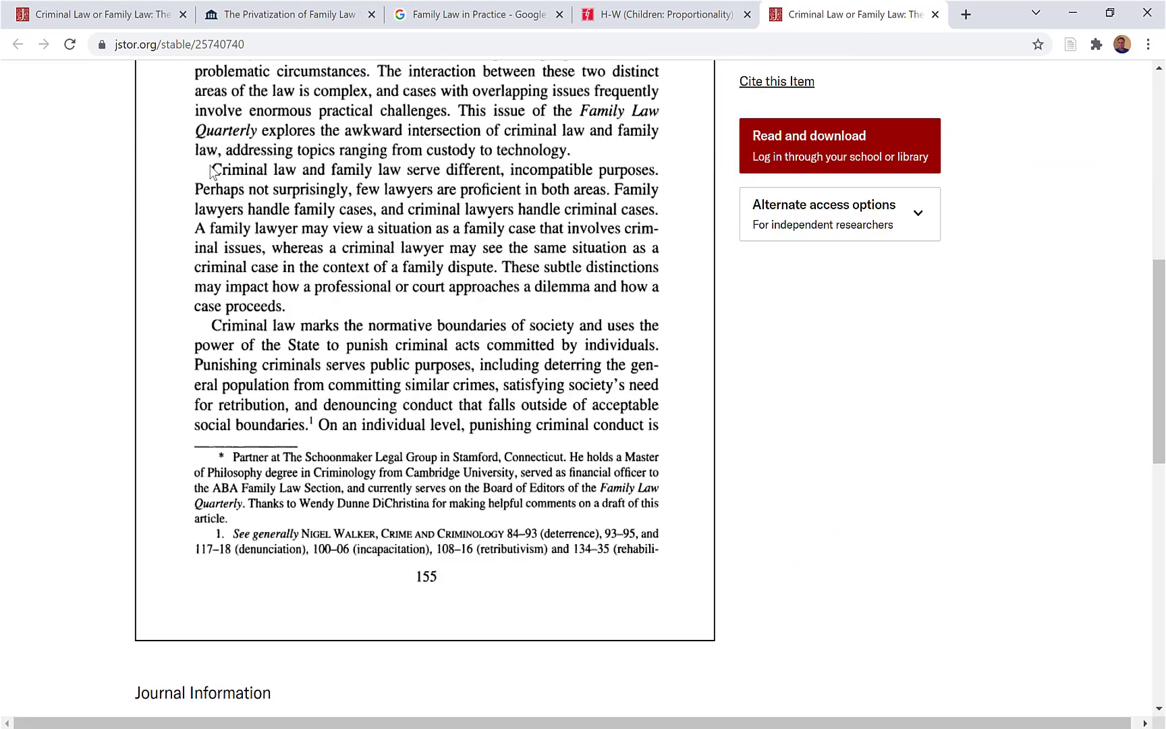
{"action": "scroll", "coordinate": [281, 164], "scroll_direction": "up", "scroll_amount": 6}
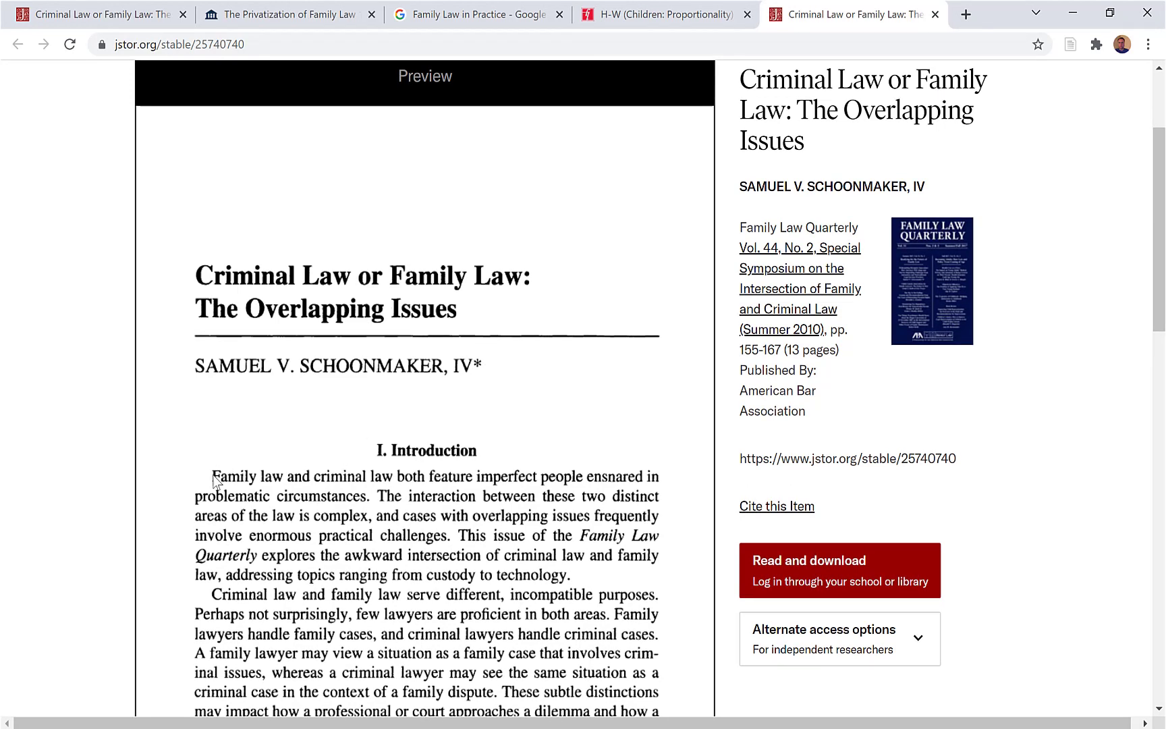
Return to the Word document and write "Family law and crime" as the body text under the title
{"action": "key", "text": "alt+Tab"}
{"action": "type", "text": "Family law an"}
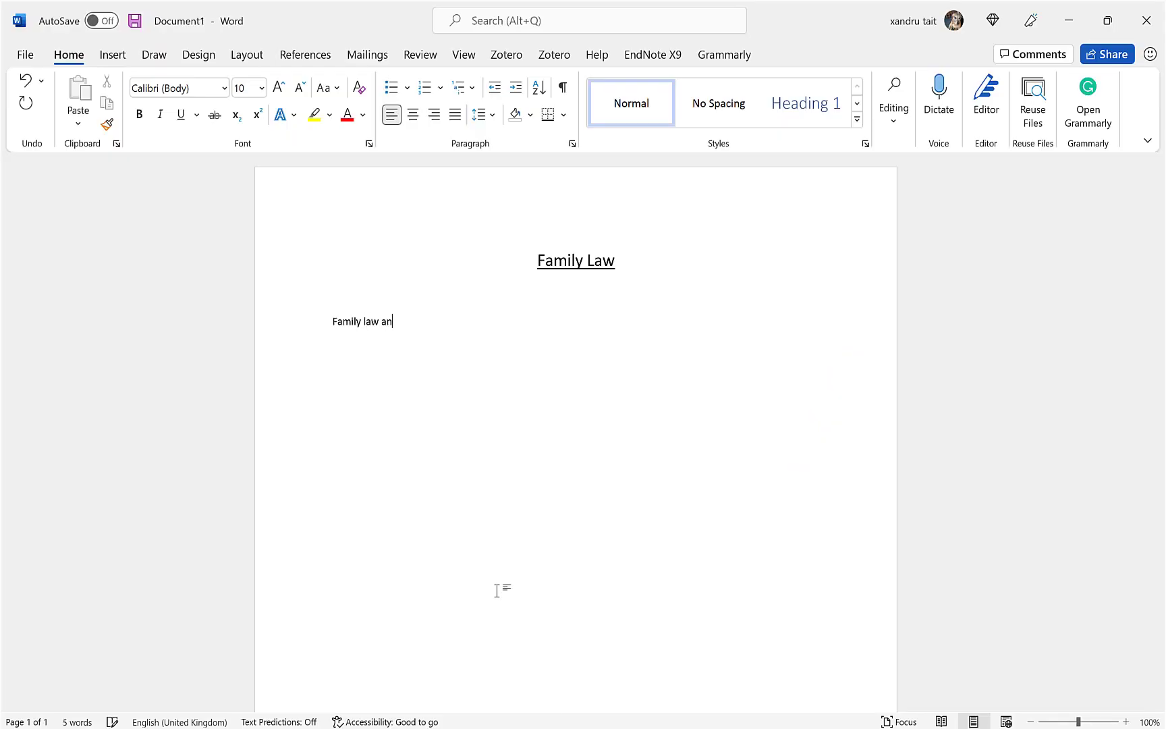
{"action": "type", "text": "d crime"}
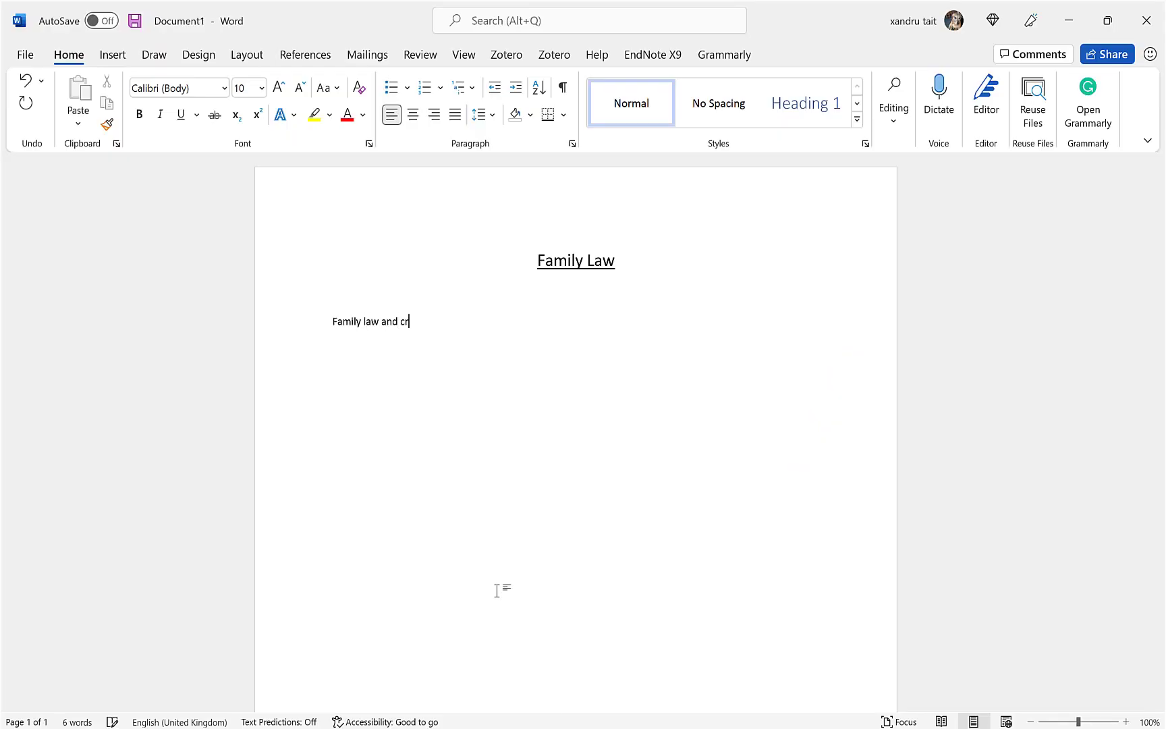
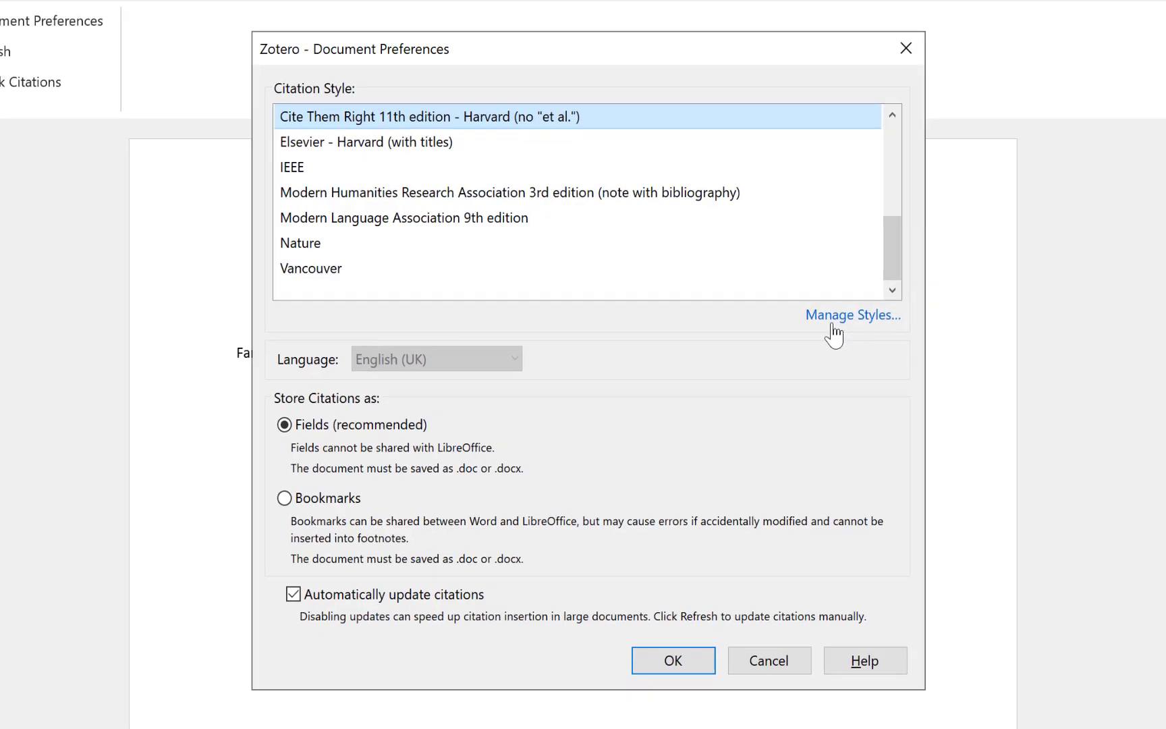
Go from the citation style list in Document Preferences to Zotero's style manager and open the Zotero Style Repository for additional styles
{"action": "left_click", "coordinate": [859, 316]}
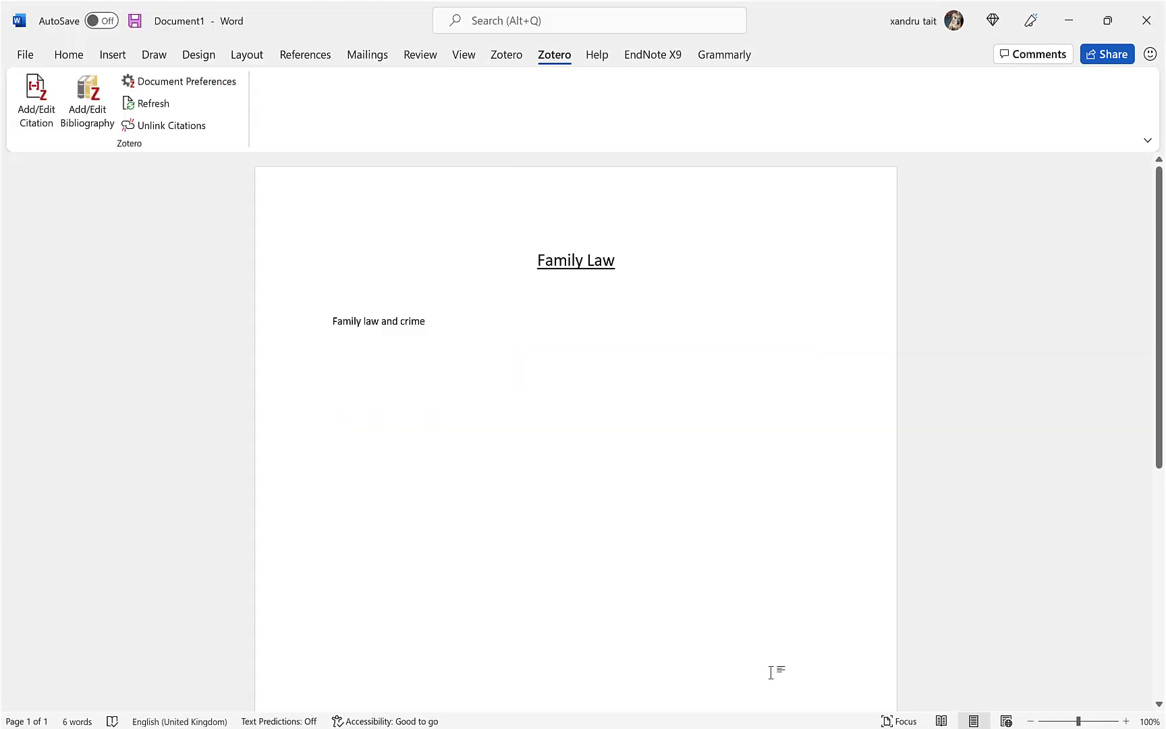
{"action": "mouse_move", "coordinate": [736, 727]}
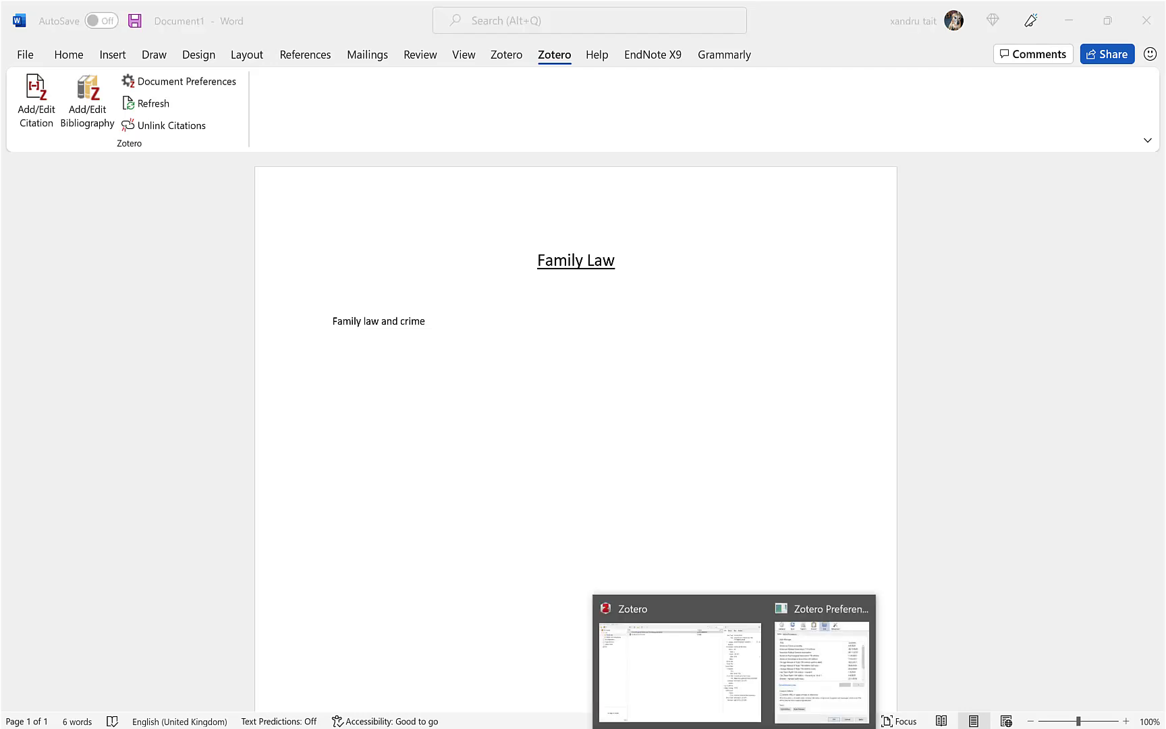
{"action": "left_click", "coordinate": [814, 664]}
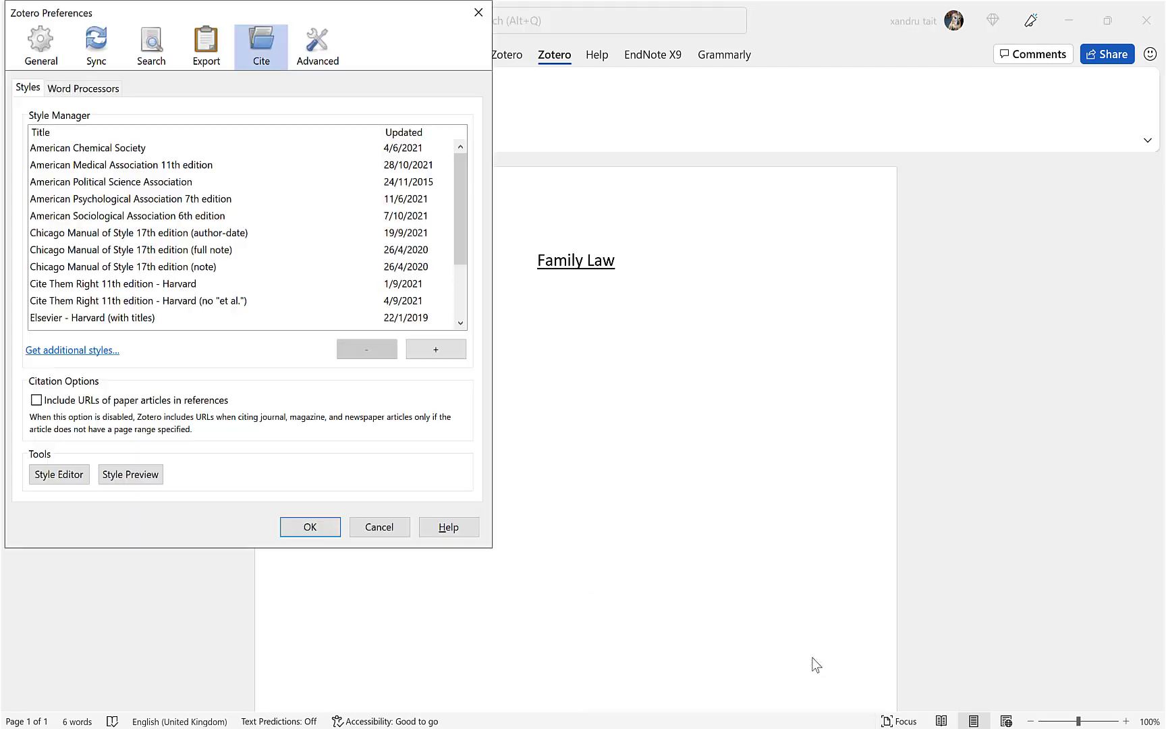
{"action": "left_click", "coordinate": [76, 349]}
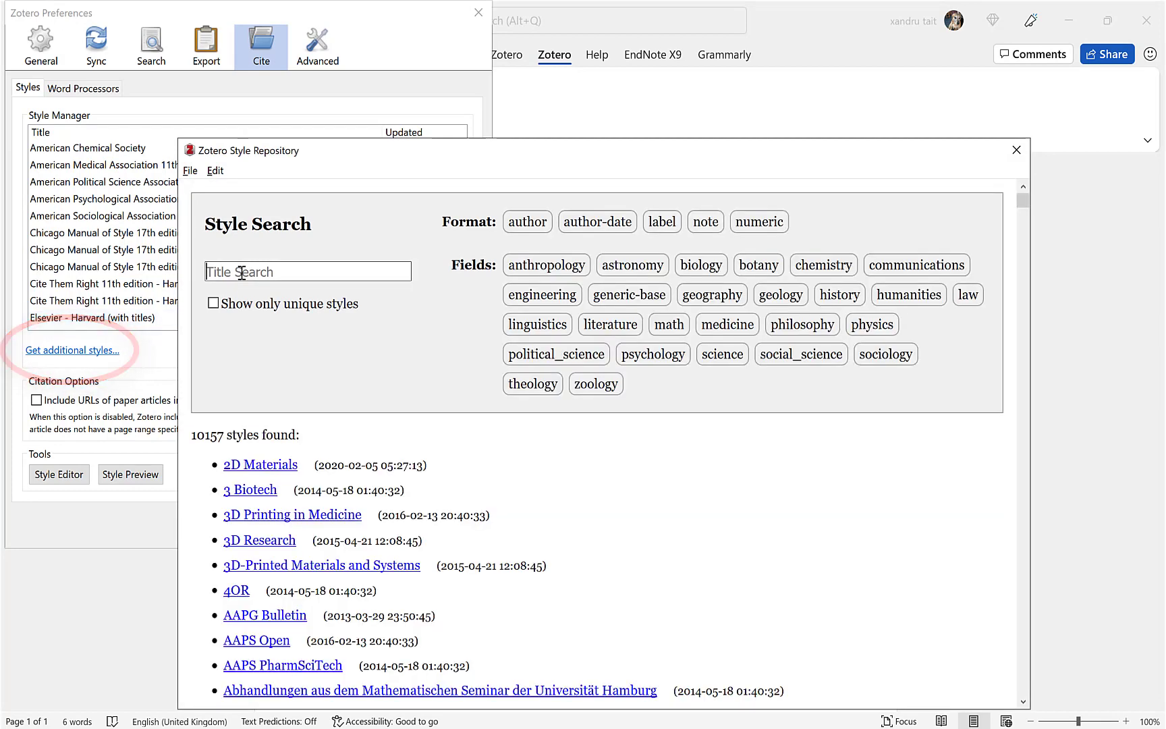
Search the style repository for "oscola", install OSCOLA (Oxford University Standard for Citation of Legal Authorities) and accept the Zotero preferences
{"action": "left_click", "coordinate": [242, 273]}
{"action": "type", "text": "oscola"}
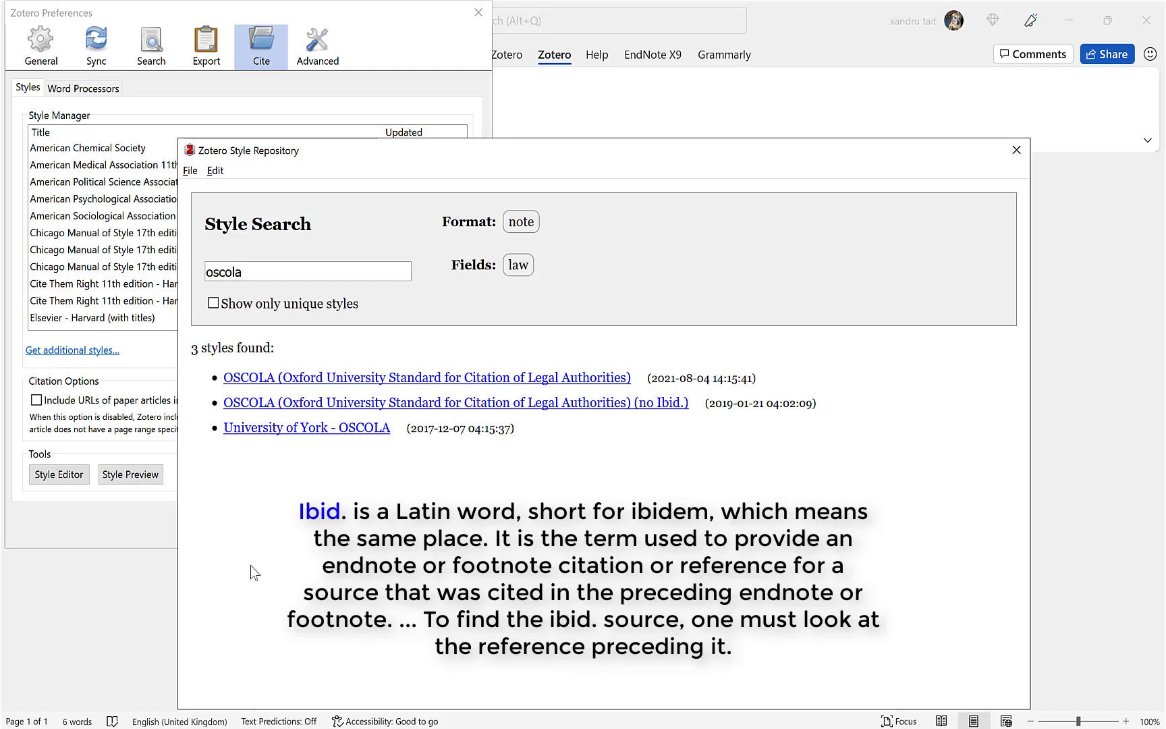
{"action": "mouse_move", "coordinate": [259, 435]}
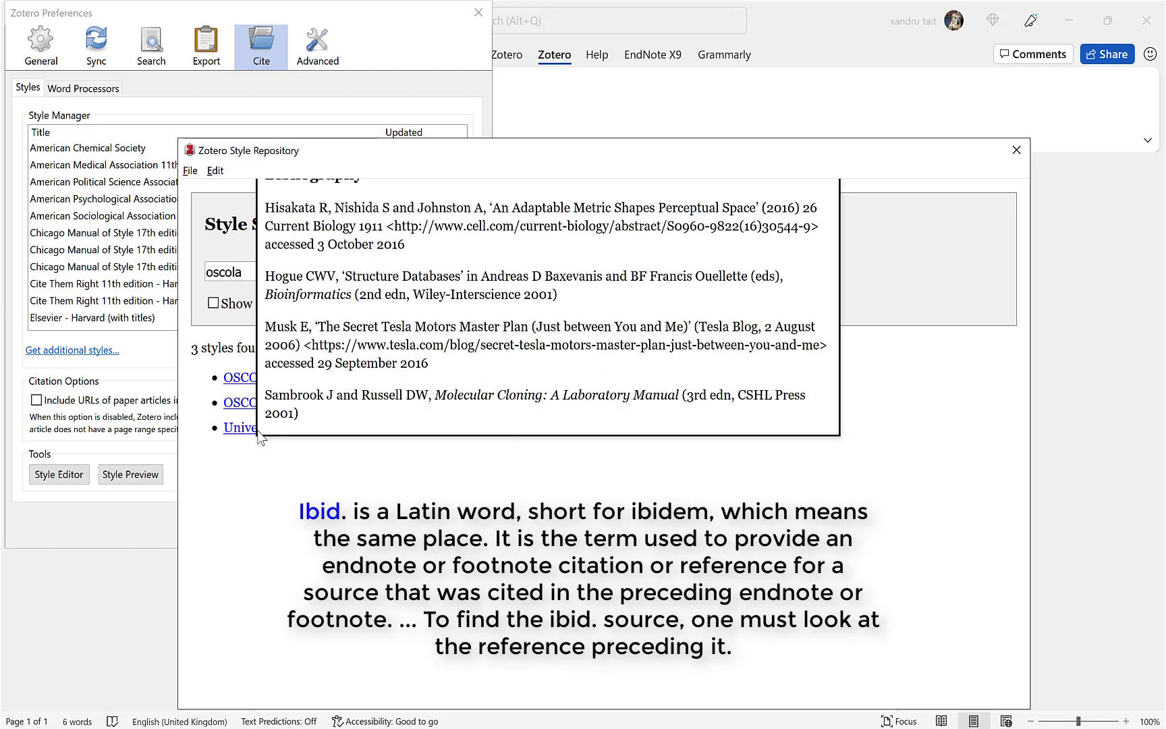
{"action": "mouse_move", "coordinate": [244, 405]}
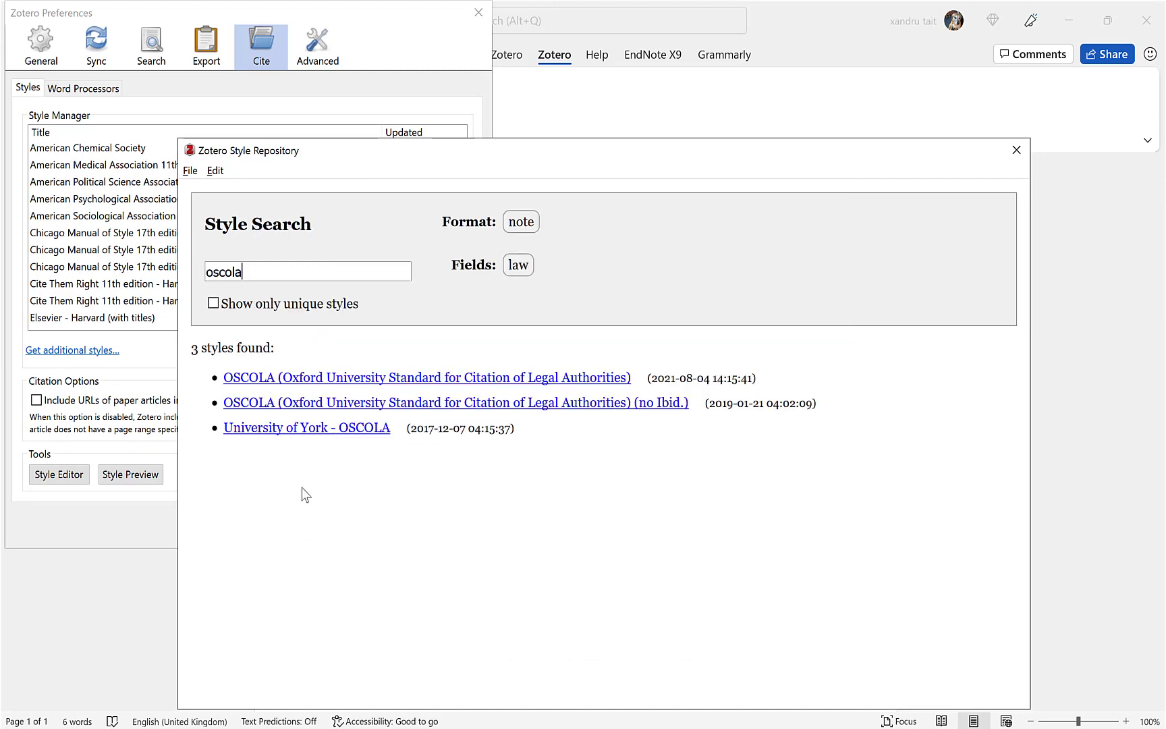
{"action": "left_click", "coordinate": [236, 381]}
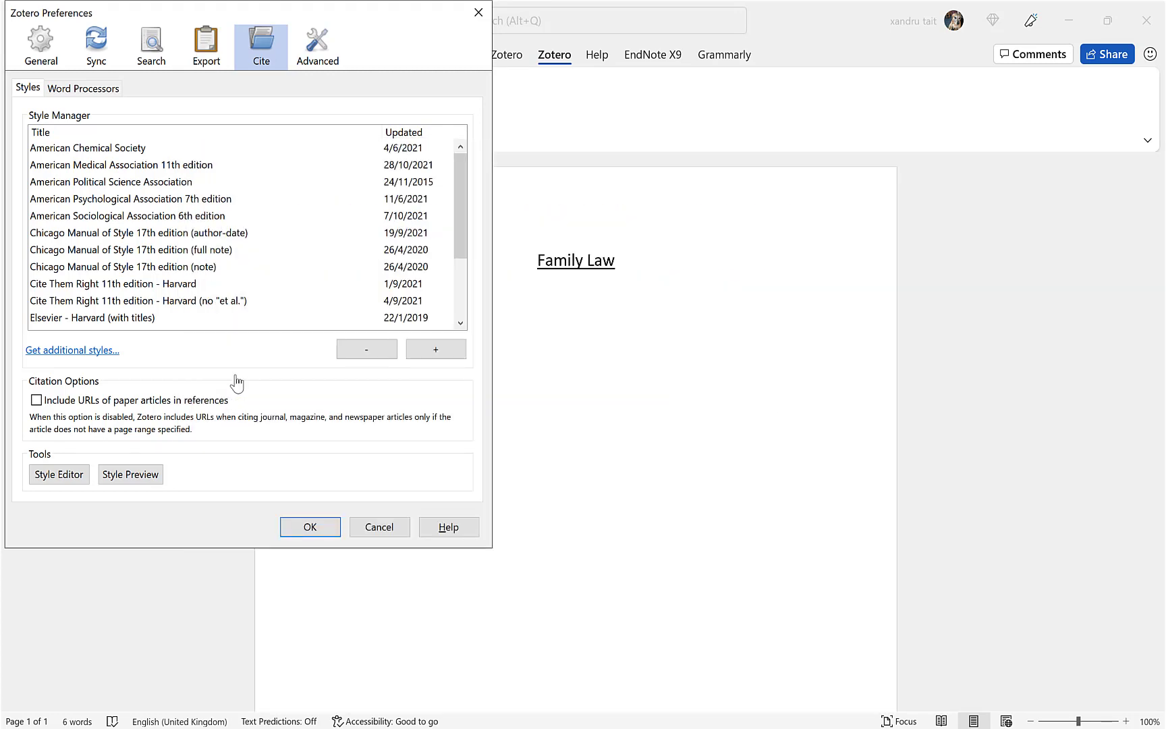
{"action": "scroll", "coordinate": [239, 283], "scroll_direction": "down", "scroll_amount": 2}
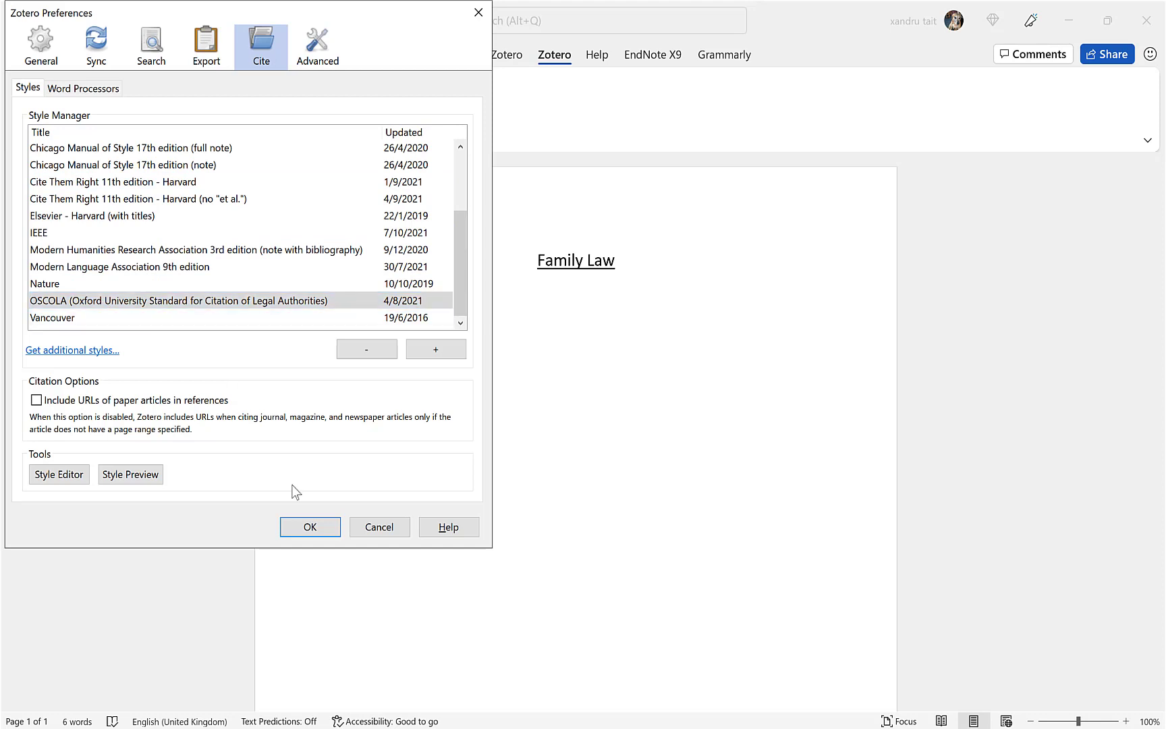
{"action": "left_click", "coordinate": [308, 529]}
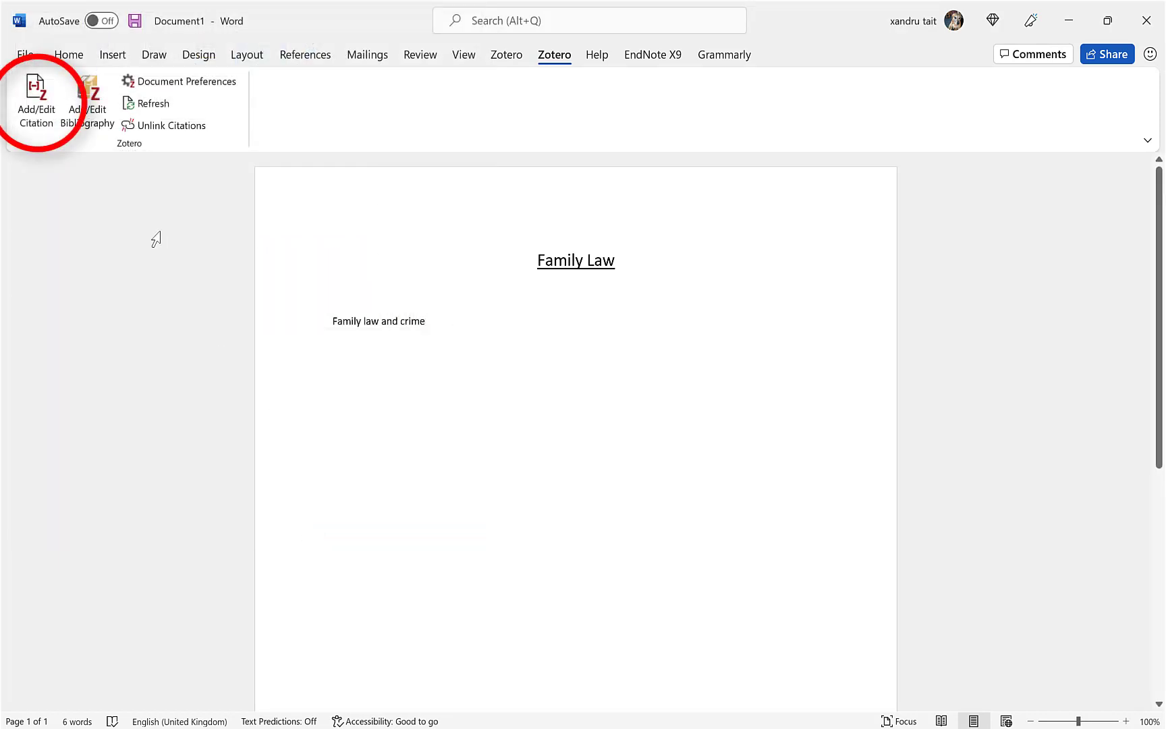
Start a citation after "Family law and crime" and set the document's citation style to OSCOLA (Oxford University Standard for Citation of Legal Authorities)
{"action": "left_click", "coordinate": [37, 88]}
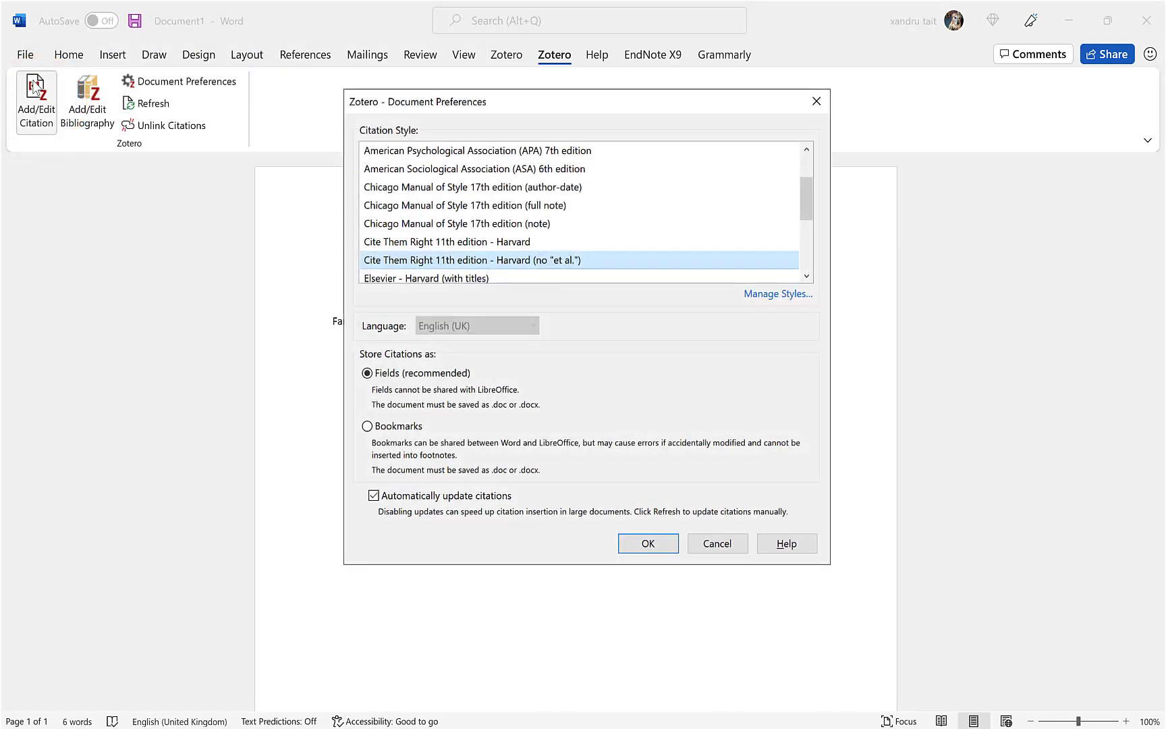
{"action": "scroll", "coordinate": [519, 227], "scroll_direction": "down", "scroll_amount": 3}
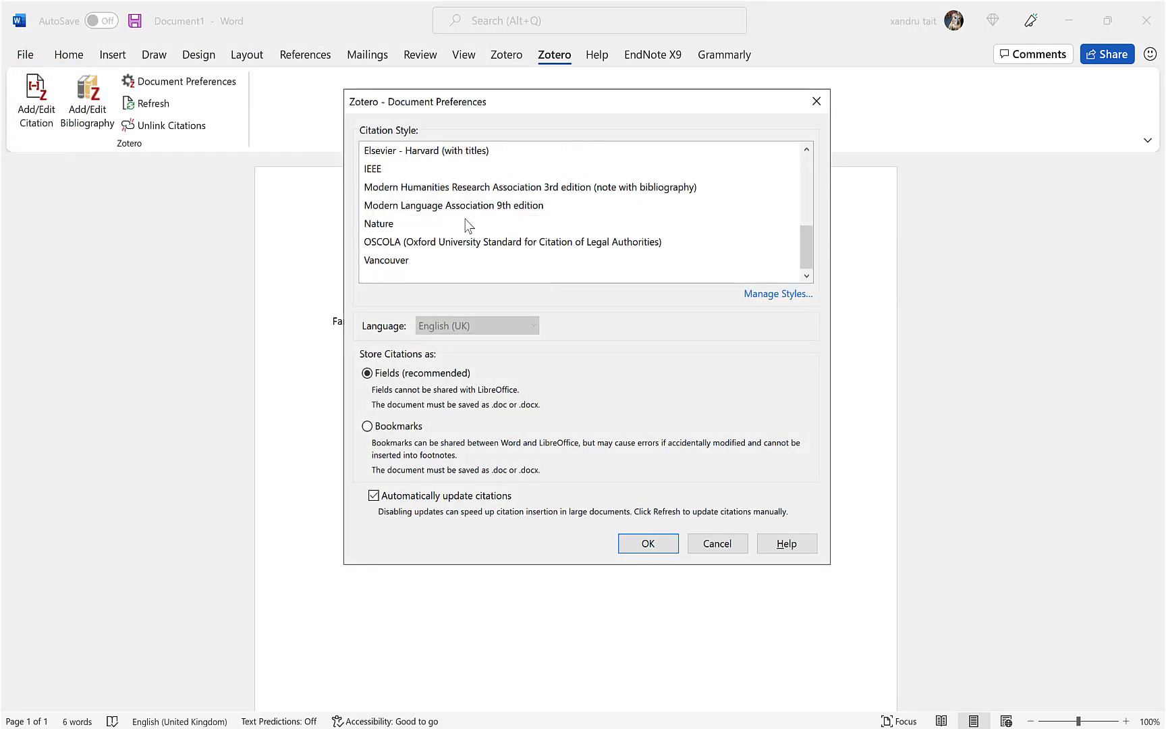
{"action": "left_click", "coordinate": [451, 244]}
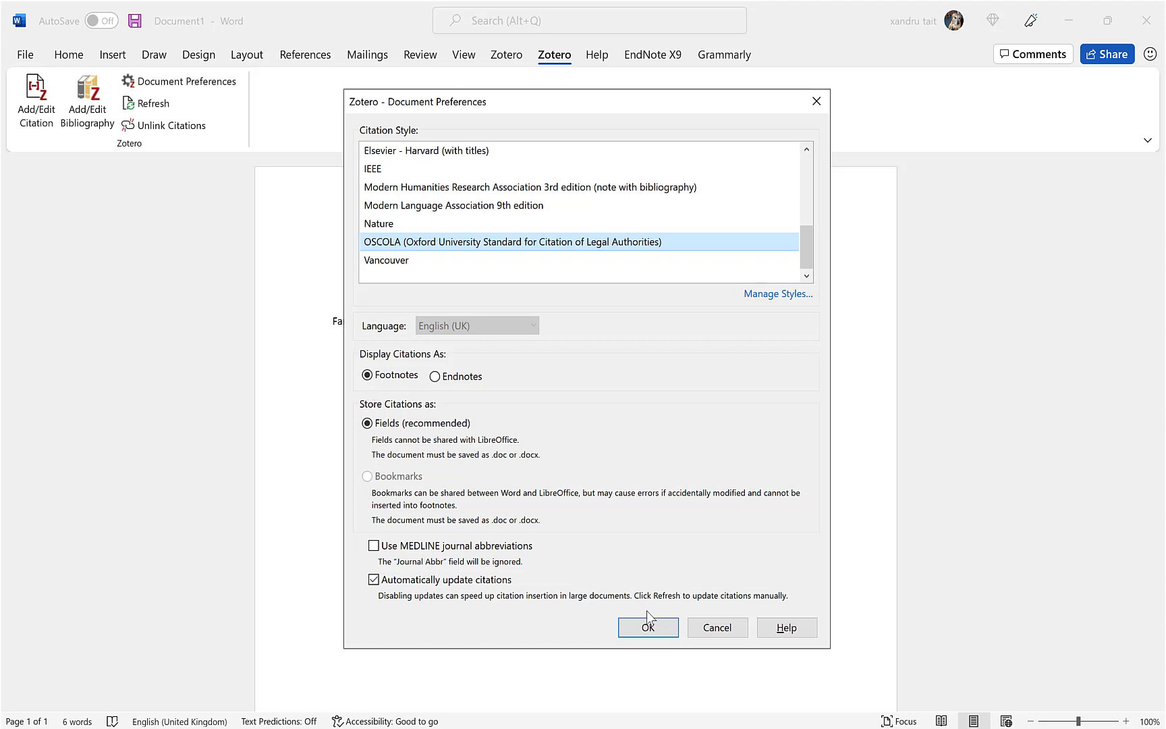
{"action": "left_click", "coordinate": [634, 626]}
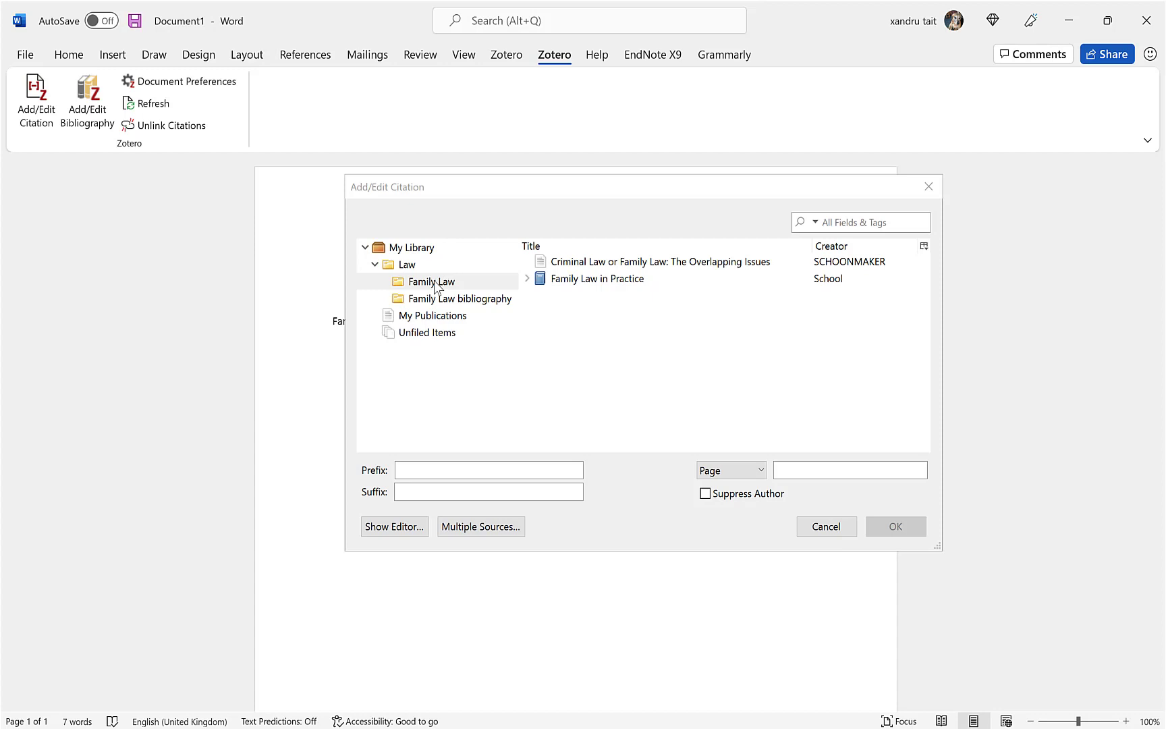
Cite "Criminal Law or Family Law: The Overlapping Issues" from the Family Law collection and check its footnote at the page end
{"action": "left_click", "coordinate": [582, 262]}
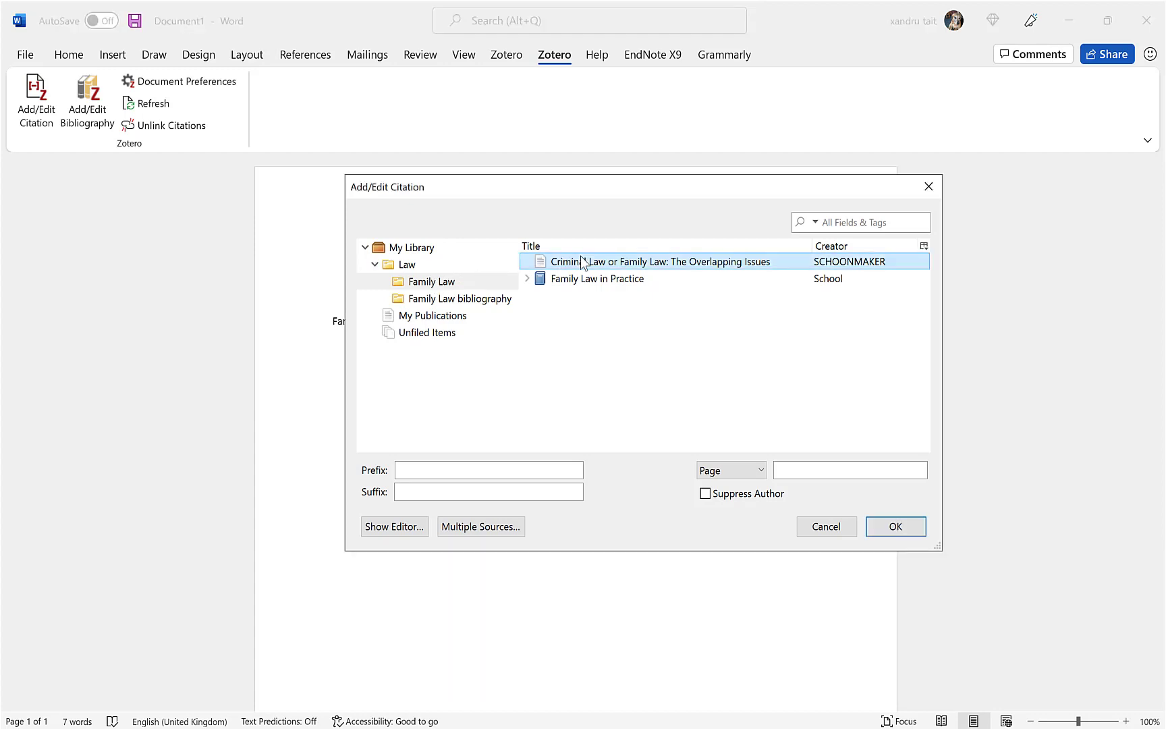
{"action": "left_click", "coordinate": [902, 535]}
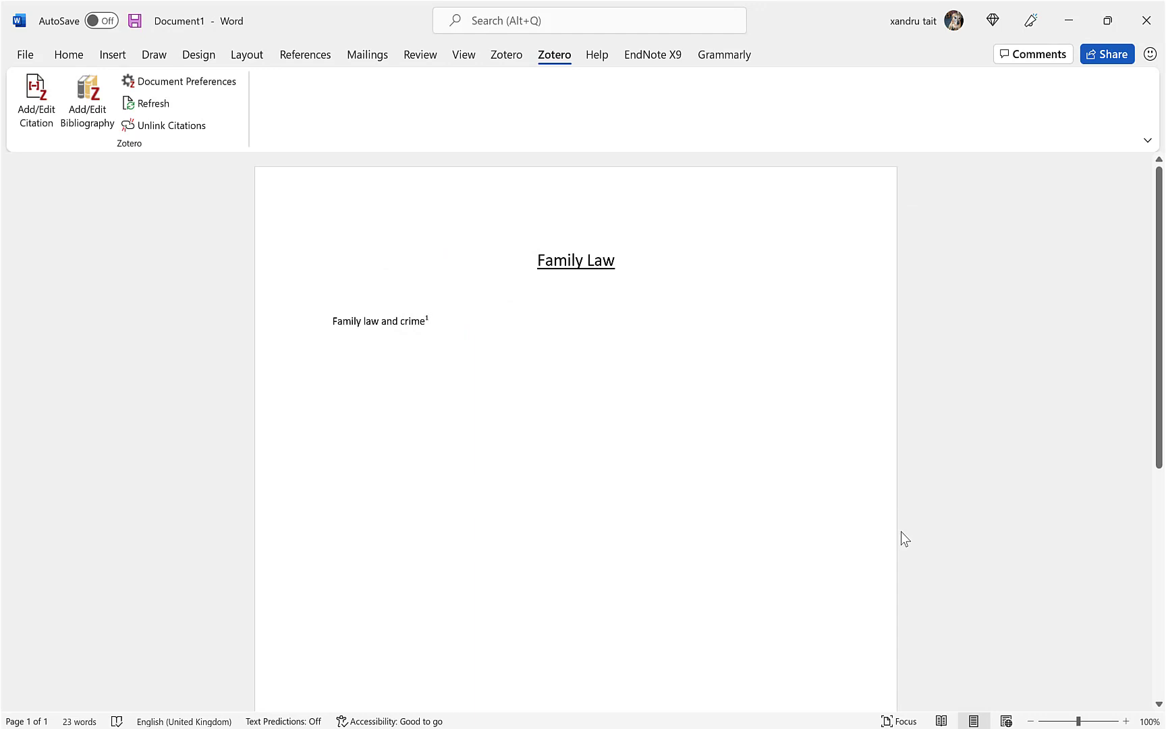
{"action": "scroll", "coordinate": [490, 358], "scroll_direction": "down", "scroll_amount": 1}
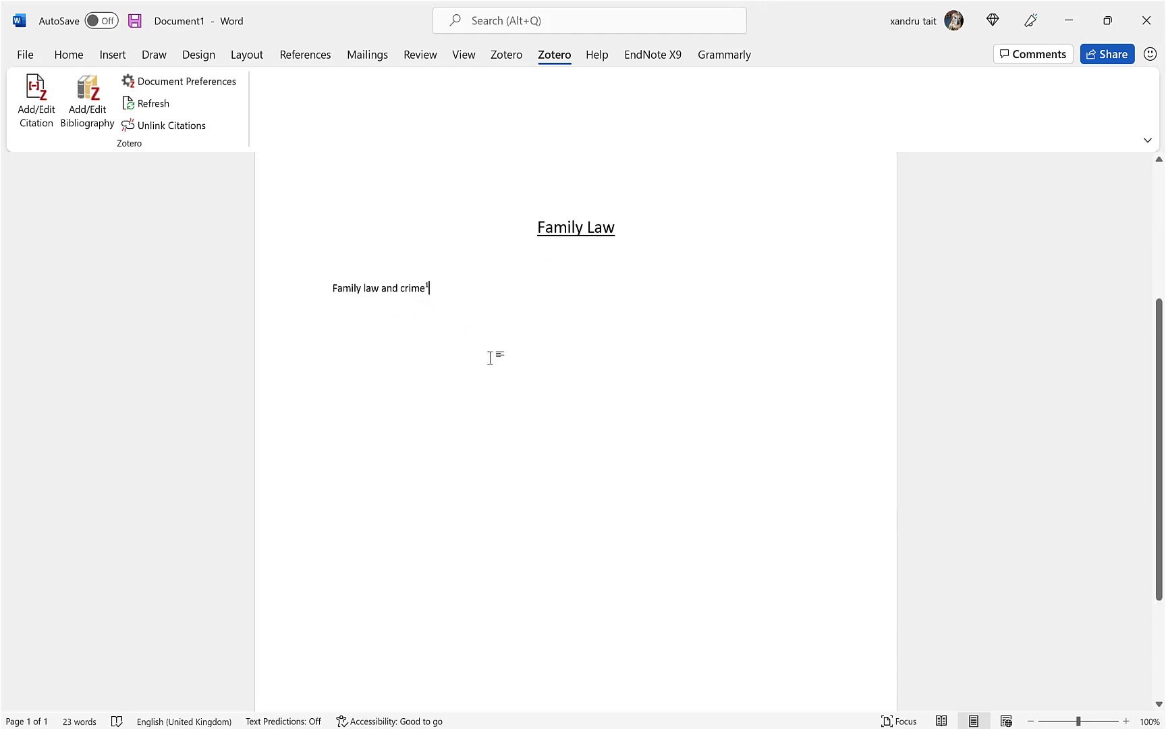
{"action": "scroll", "coordinate": [490, 357], "scroll_direction": "down", "scroll_amount": 3}
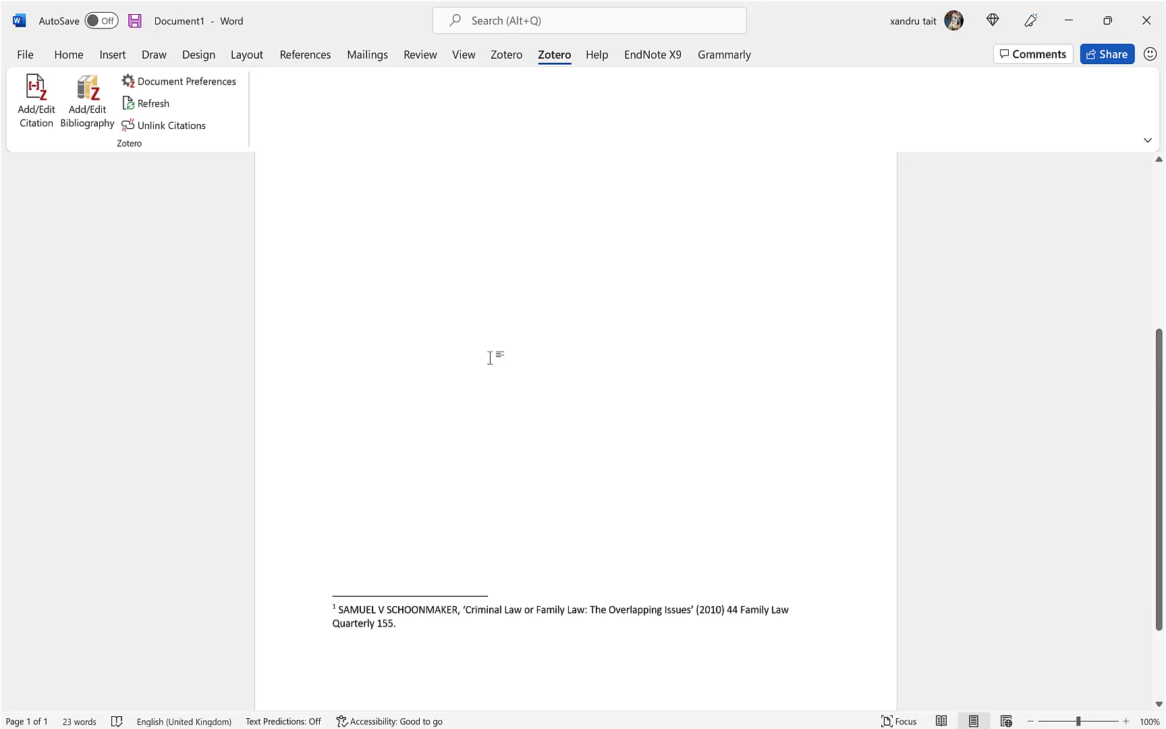
{"action": "scroll", "coordinate": [490, 358], "scroll_direction": "up", "scroll_amount": 5}
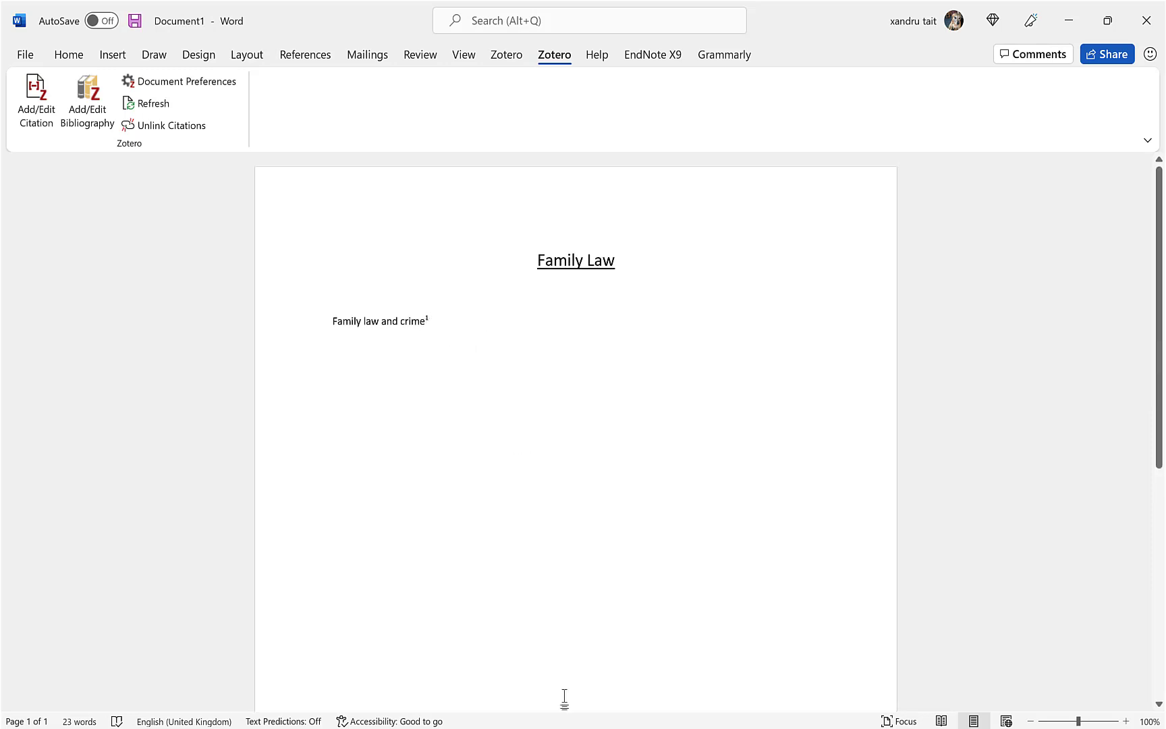
Look up the book "Family Law in Practice" in Zotero, then return to Word and write "This is a quote" after the first citation
{"action": "key", "text": "alt+Tab"}
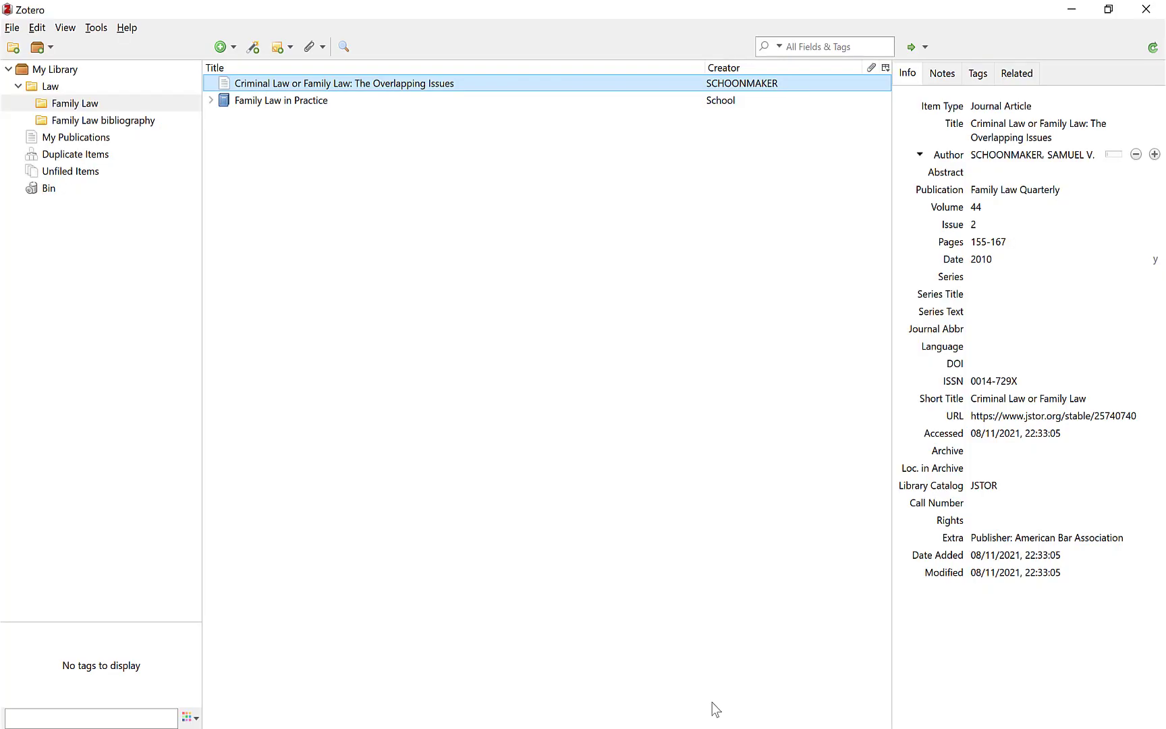
{"action": "left_click", "coordinate": [290, 102]}
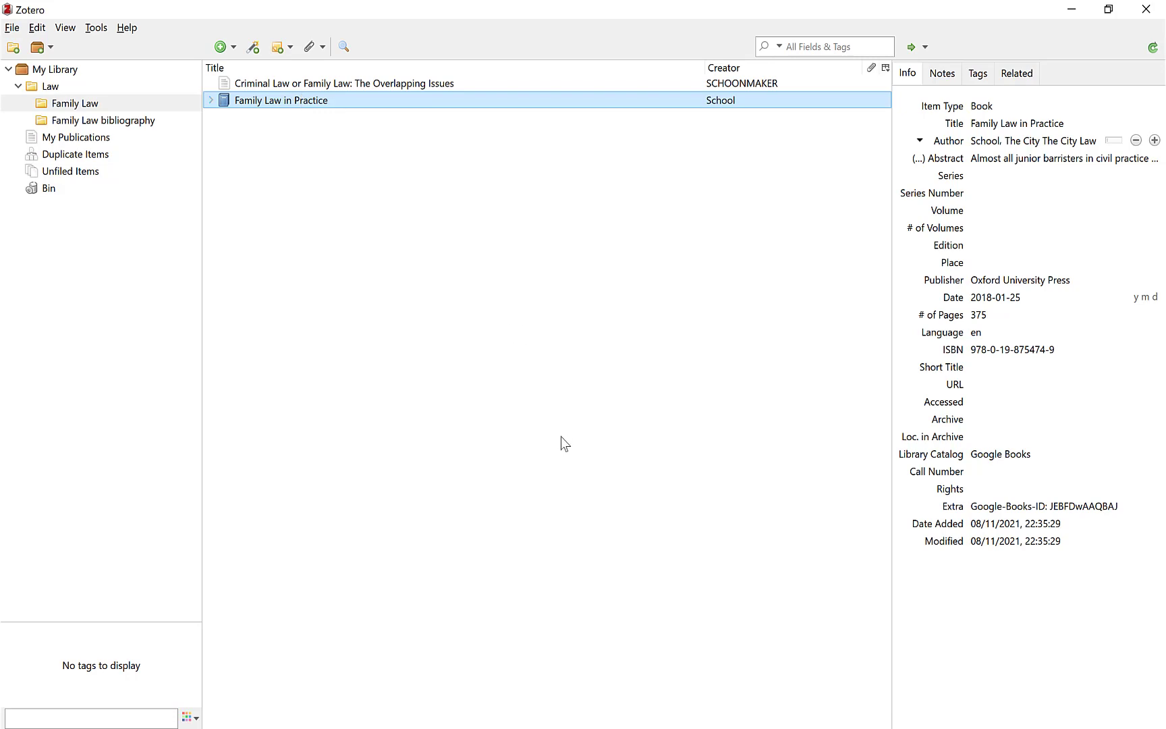
{"action": "key", "text": "alt+Tab"}
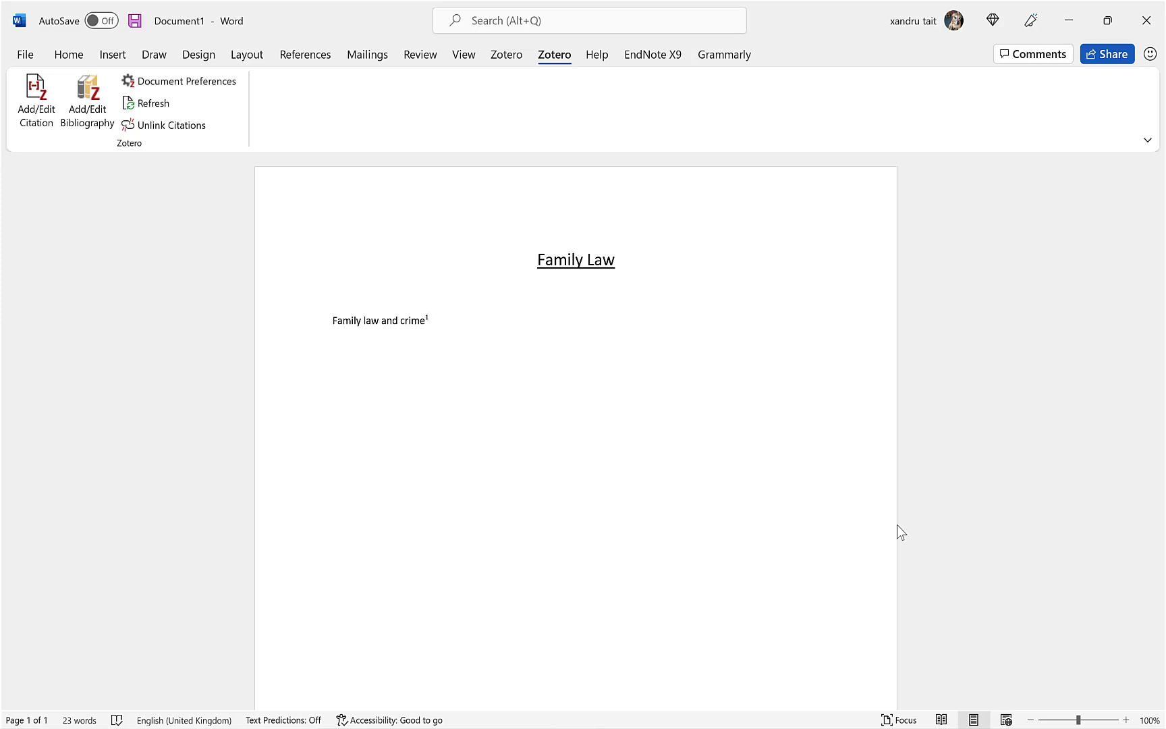
{"action": "type", "text": "This is a quote"}
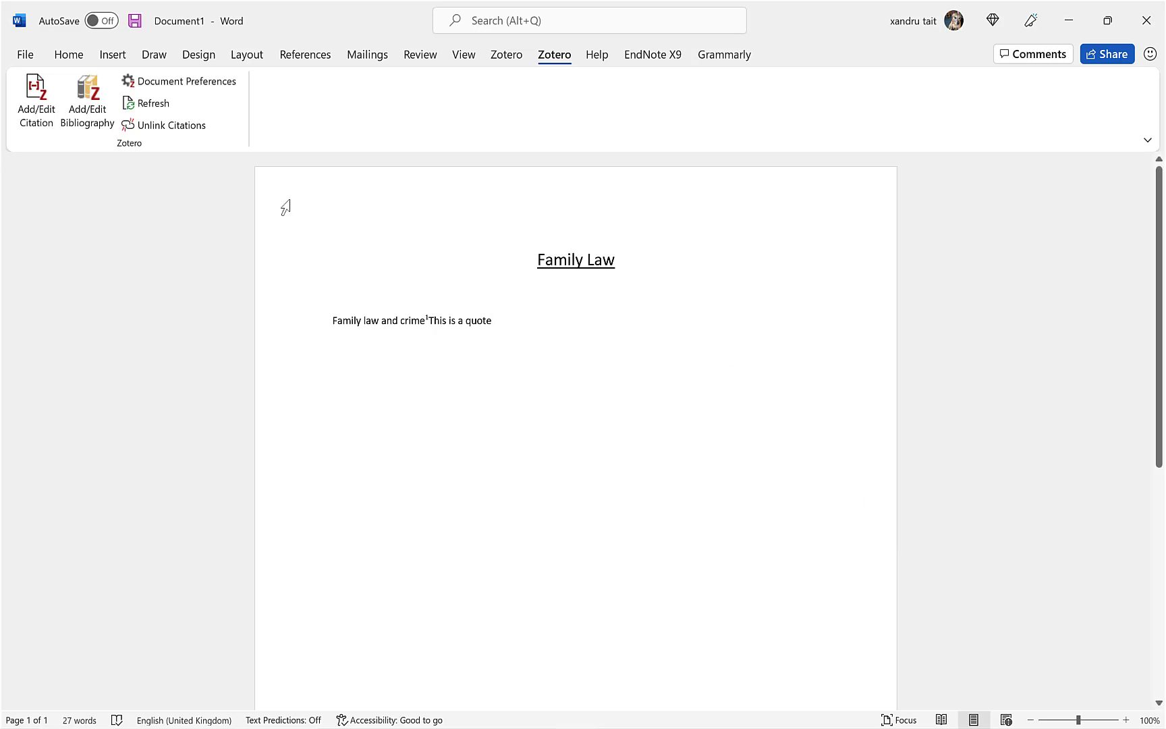
Cite page 23 of "Family Law in Practice" after "This is a quote" and check the footnote at the page end
{"action": "left_click", "coordinate": [36, 101]}
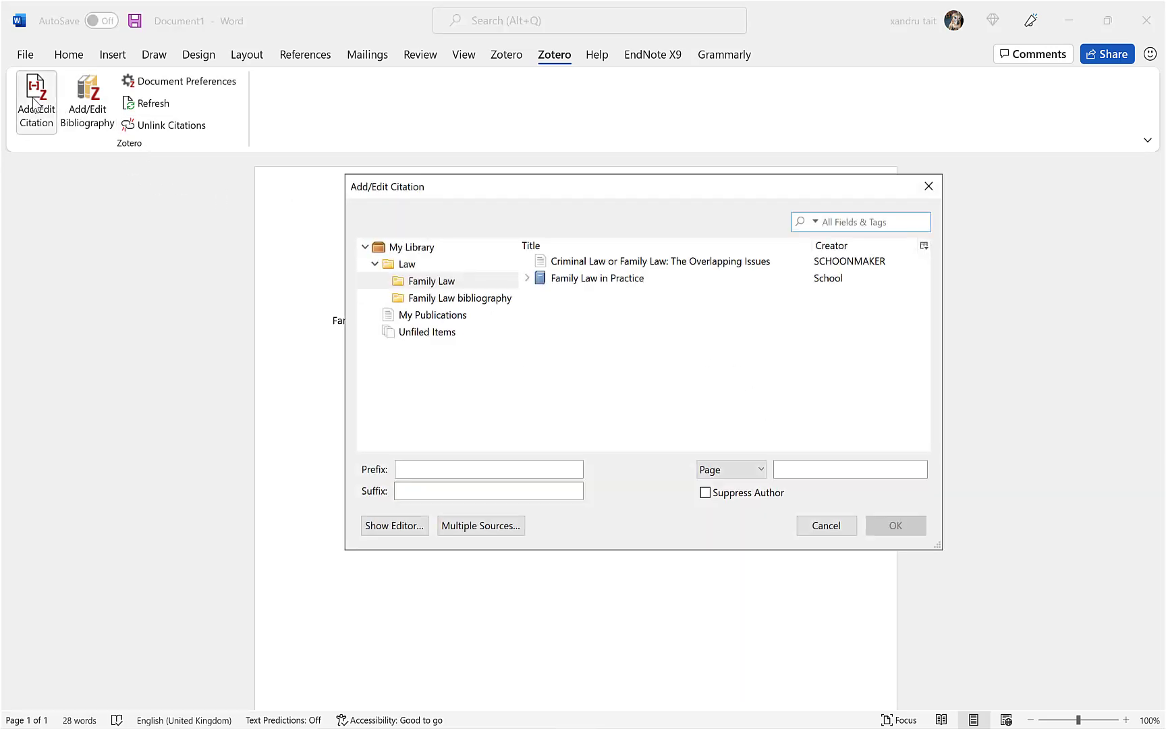
{"action": "left_click", "coordinate": [550, 278]}
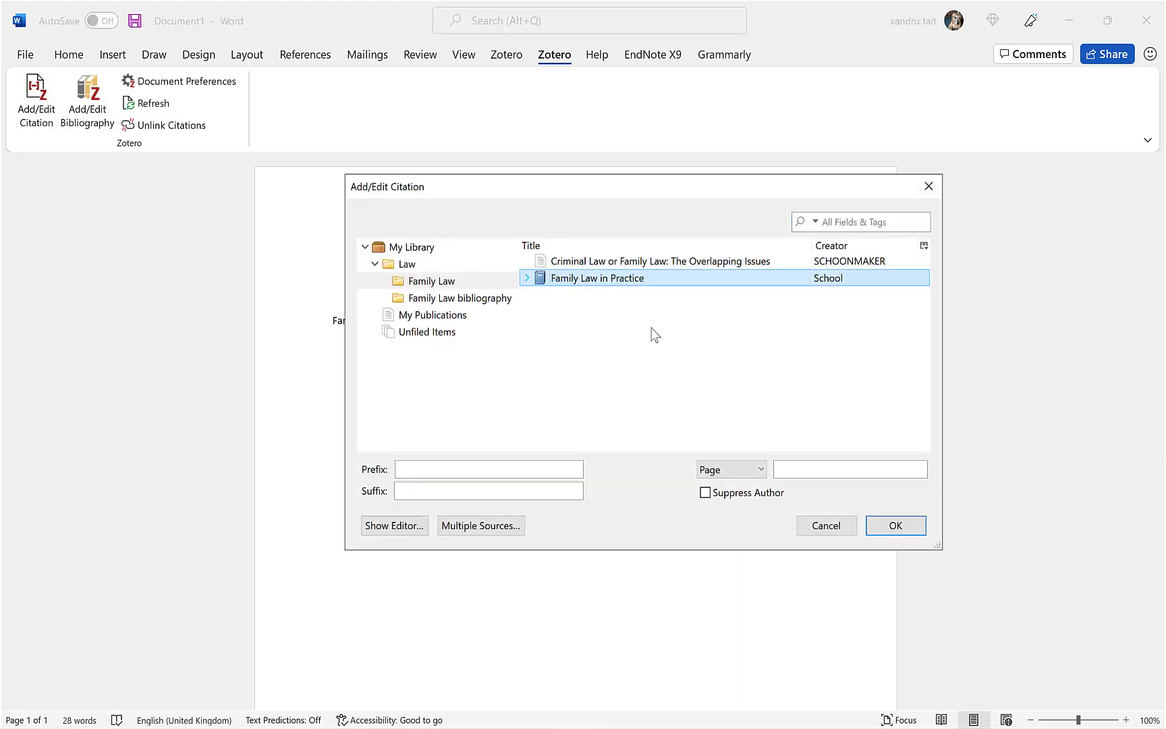
{"action": "left_click", "coordinate": [786, 473]}
{"action": "type", "text": "25"}
{"action": "left_click", "coordinate": [418, 468]}
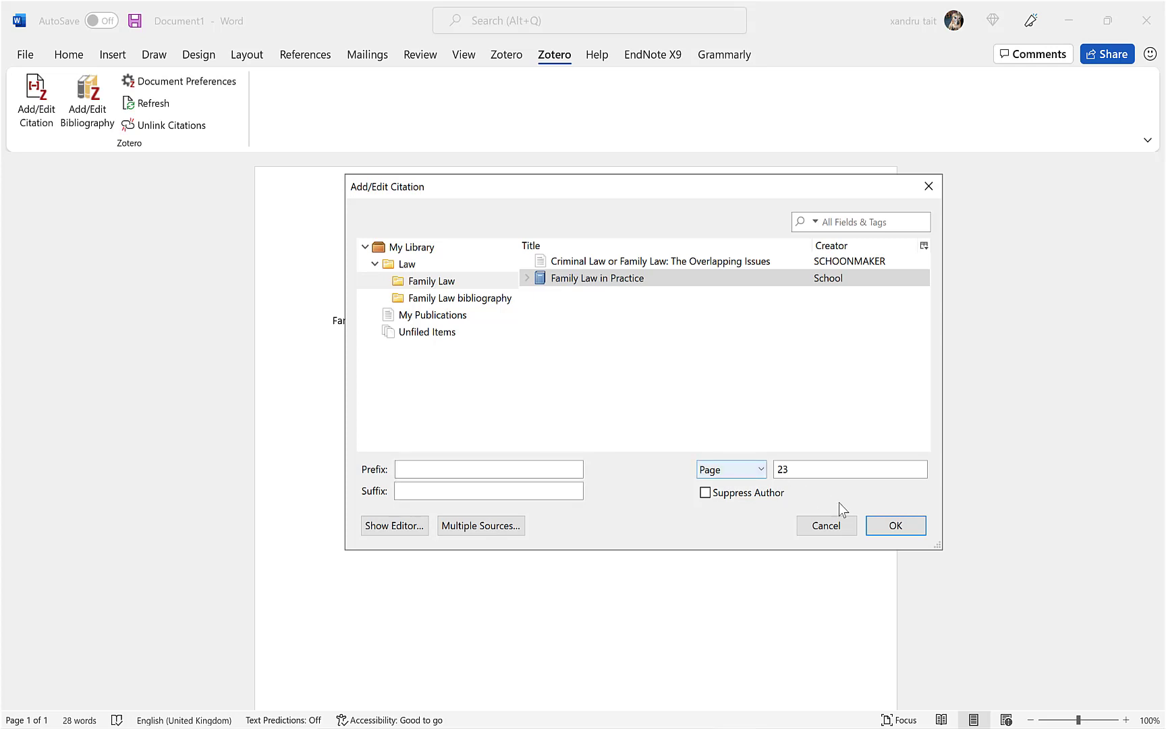
{"action": "left_click", "coordinate": [887, 526]}
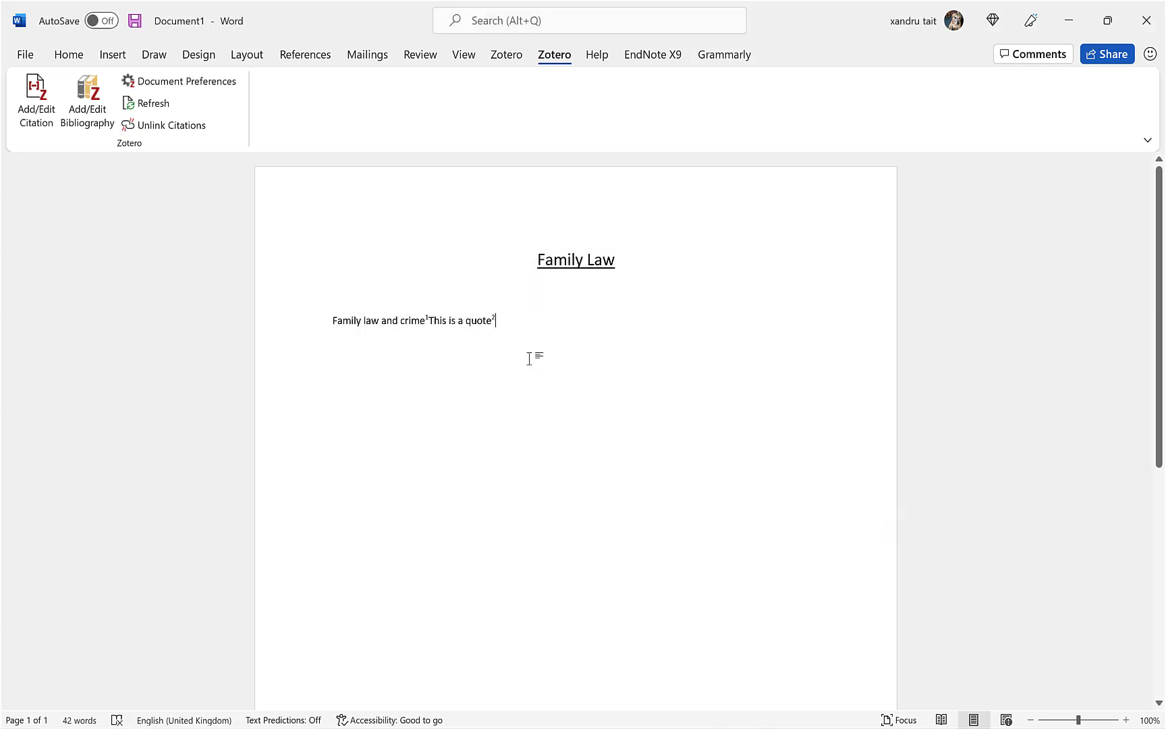
{"action": "scroll", "coordinate": [529, 358], "scroll_direction": "down", "scroll_amount": 5}
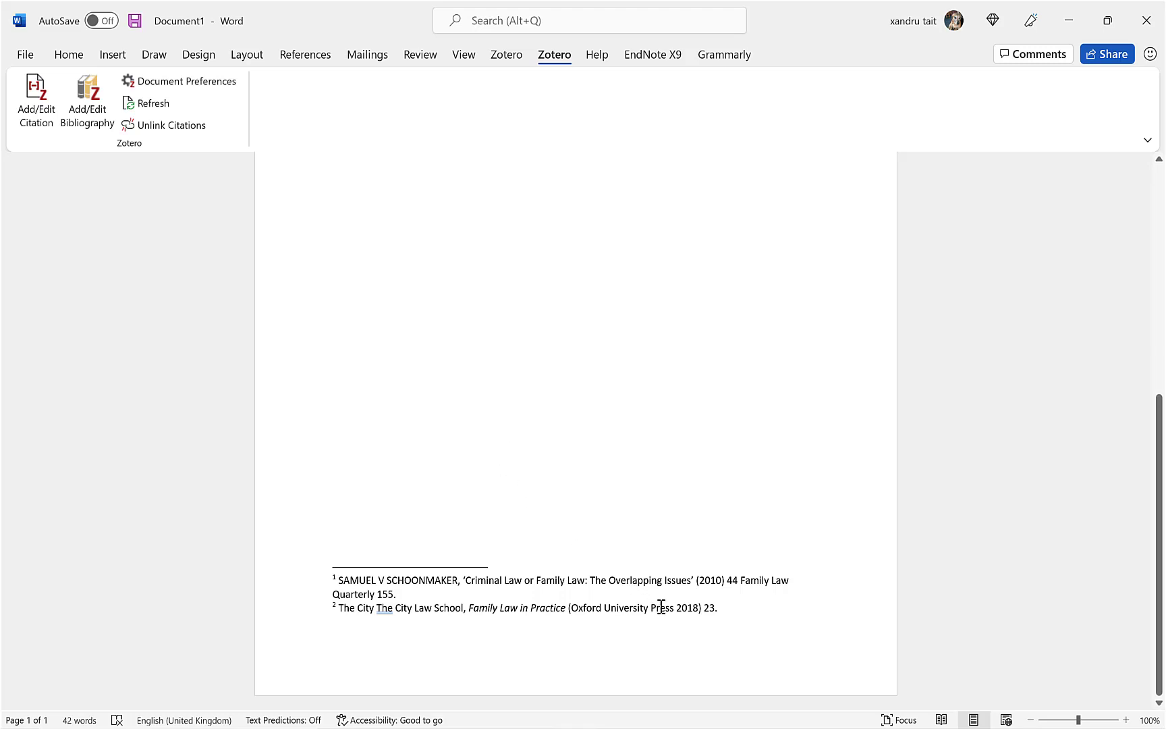
{"action": "scroll", "coordinate": [534, 398], "scroll_direction": "up", "scroll_amount": 5}
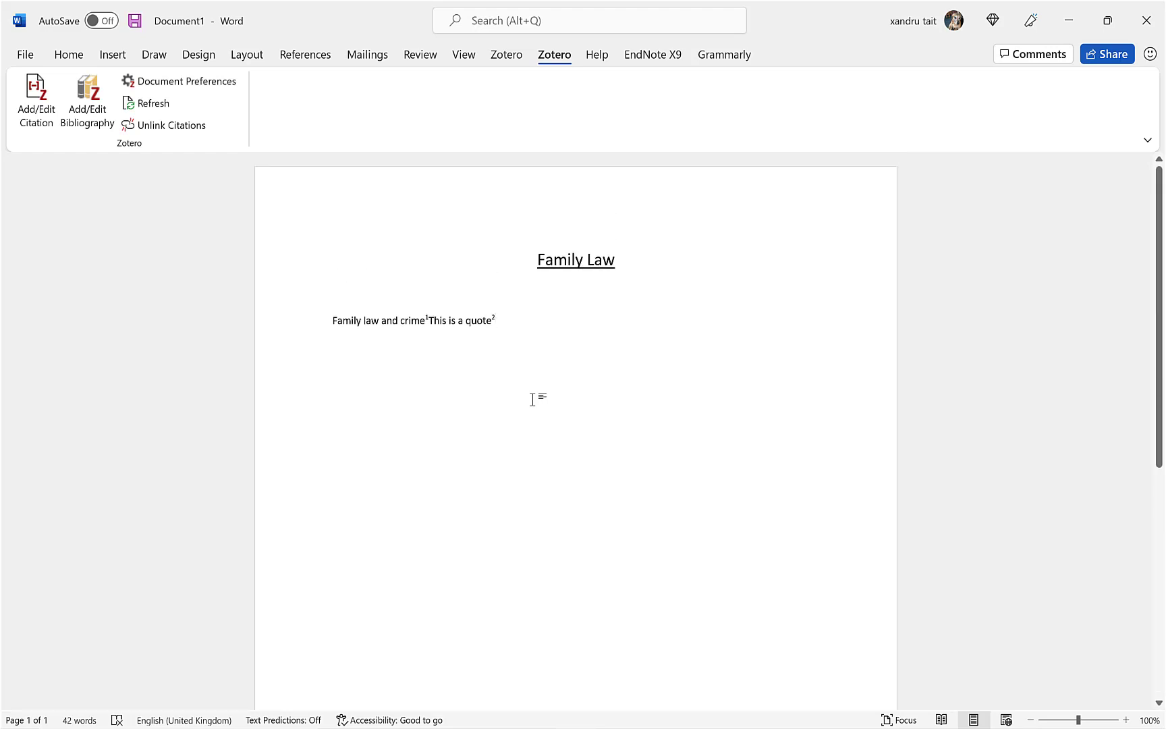
Switch to Zotero, attach a note reading "page 23" to "Family Law in Practice" and collapse the book's entry
{"action": "key", "text": "alt+Tab"}
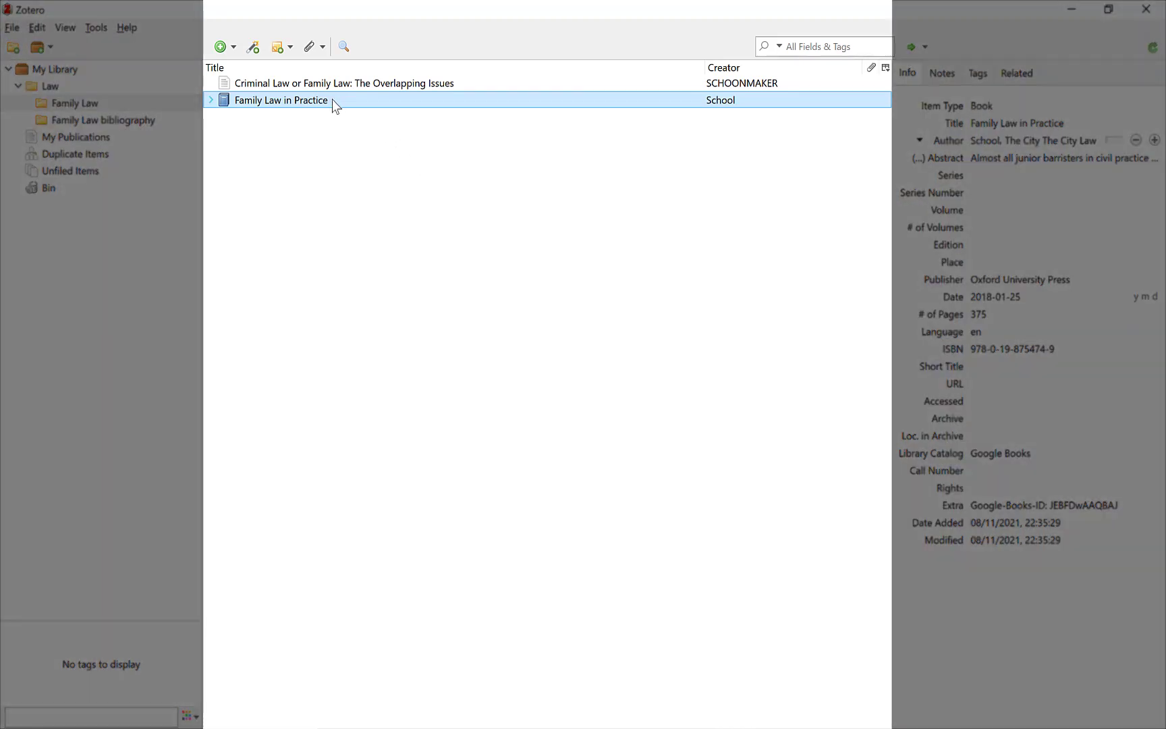
{"action": "left_click", "coordinate": [254, 47]}
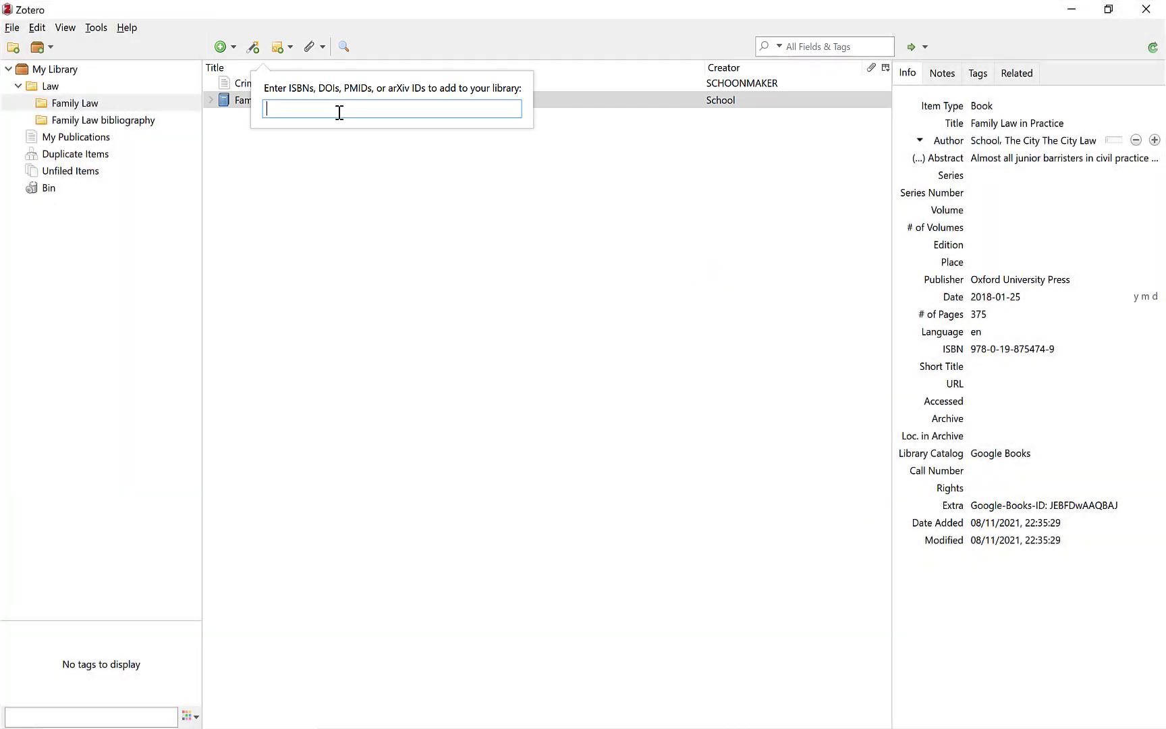
{"action": "left_click", "coordinate": [406, 146]}
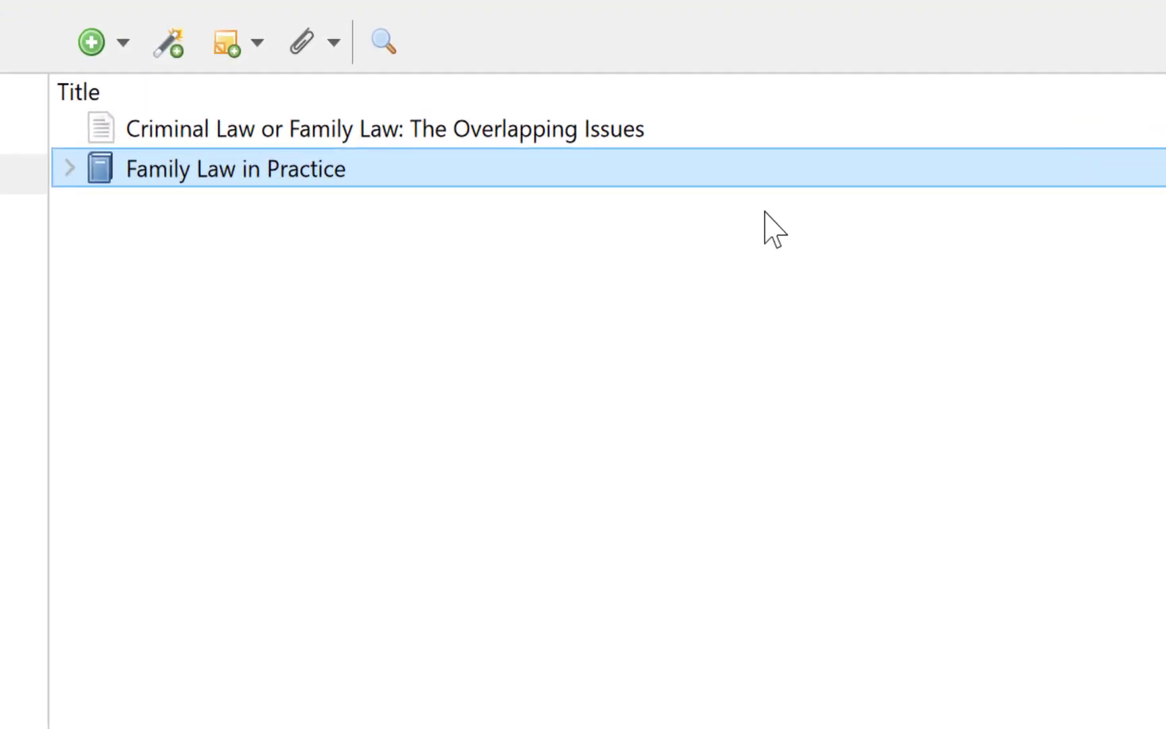
{"action": "right_click", "coordinate": [207, 158]}
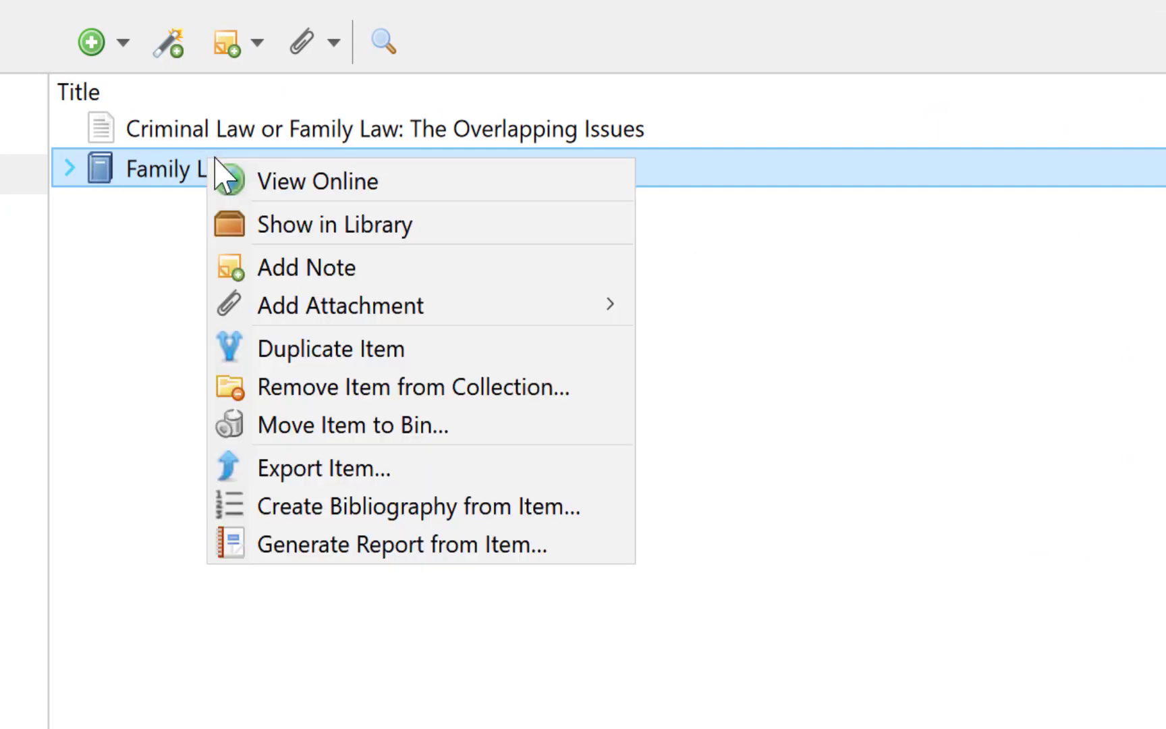
{"action": "left_click", "coordinate": [307, 268]}
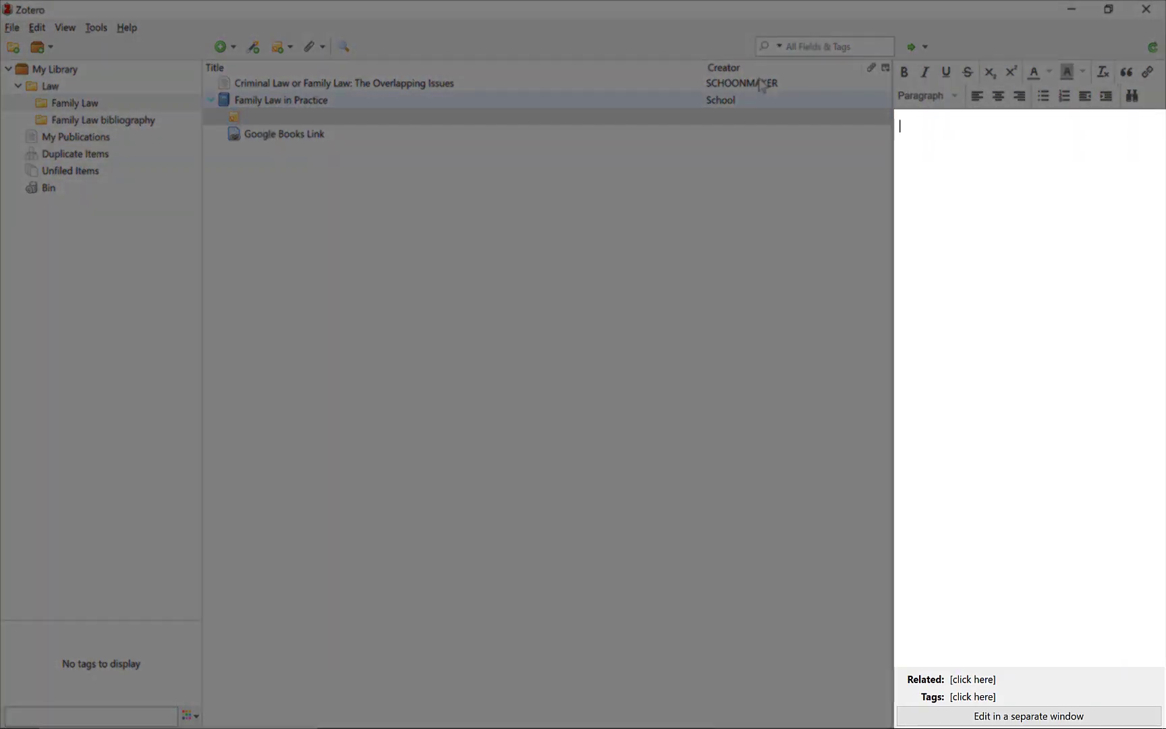
{"action": "type", "text": "page 23"}
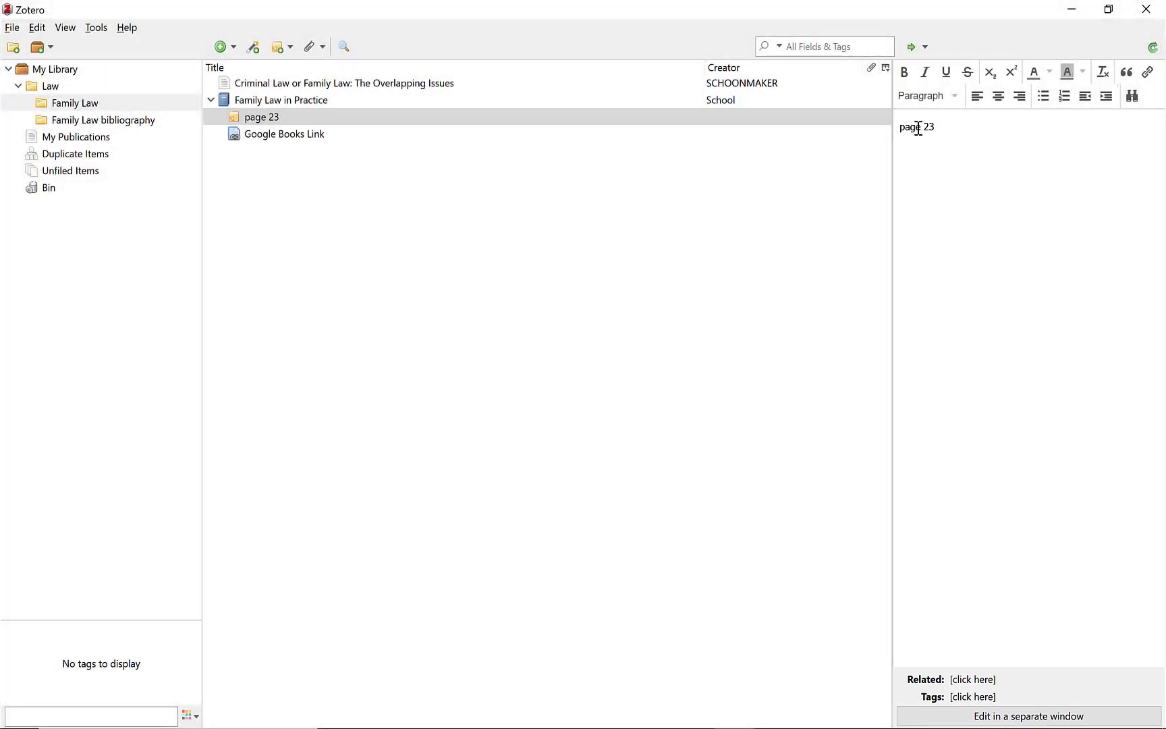
{"action": "left_click", "coordinate": [272, 101]}
{"action": "left_click", "coordinate": [211, 100]}
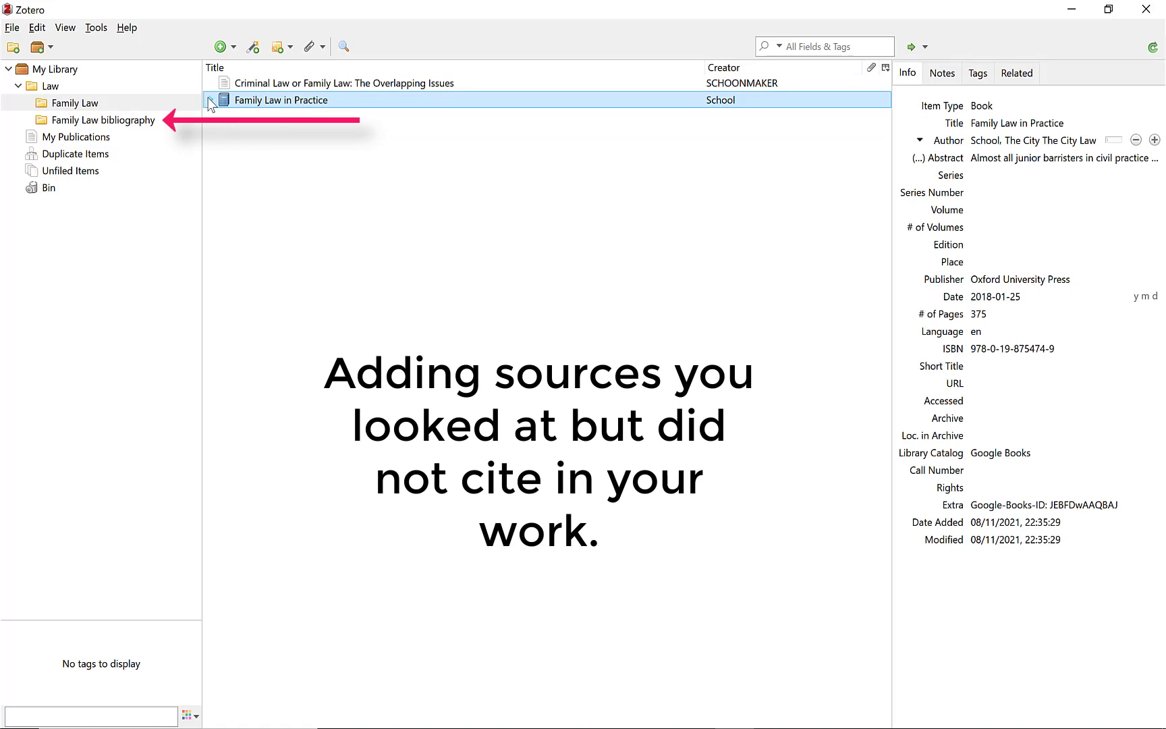
Open the Family Law bibliography collection, then switch to Word and write the heading "Bibliography" below the last footnote, leaving a blank line between them
{"action": "left_click", "coordinate": [103, 121]}
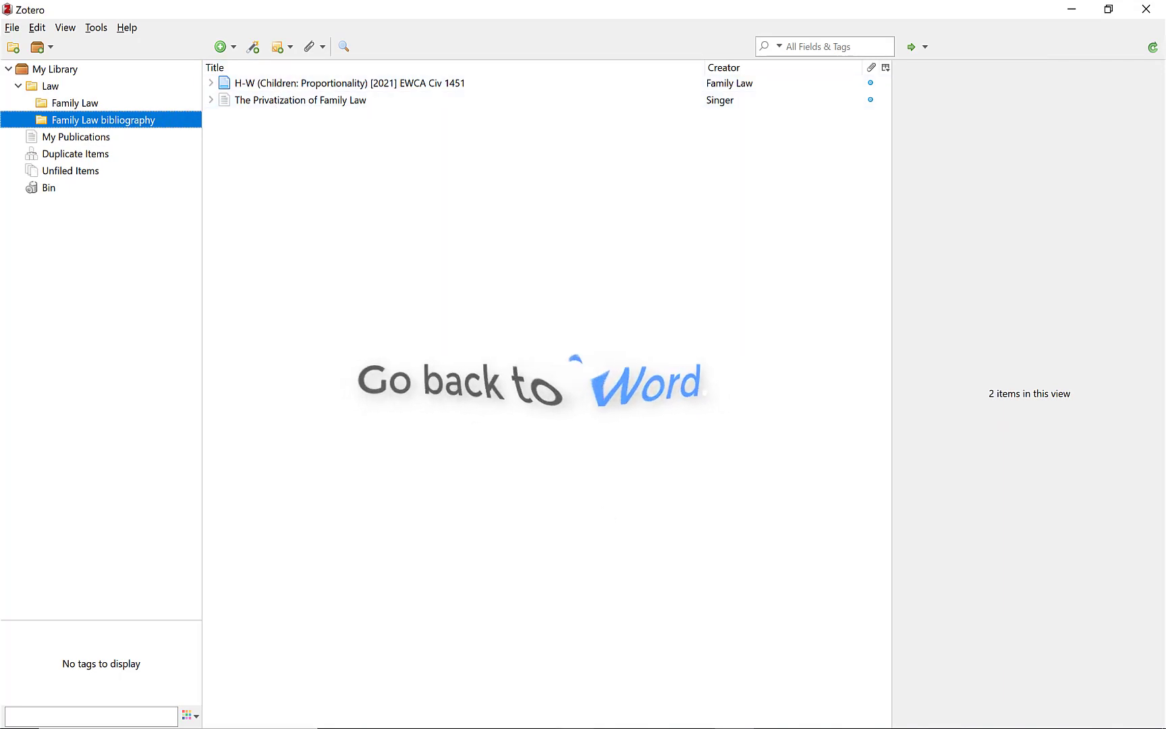
{"action": "key", "text": "alt+Tab"}
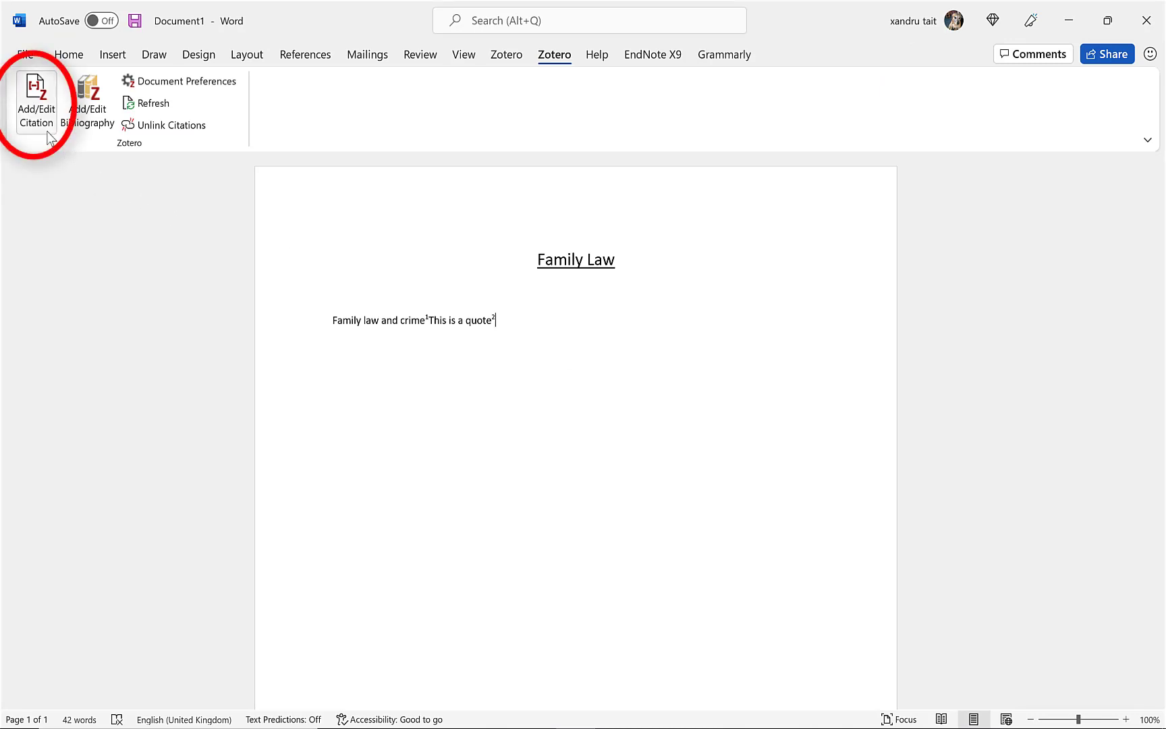
{"action": "scroll", "coordinate": [447, 337], "scroll_direction": "down", "scroll_amount": 6}
{"action": "scroll", "coordinate": [447, 337], "scroll_direction": "down", "scroll_amount": 2}
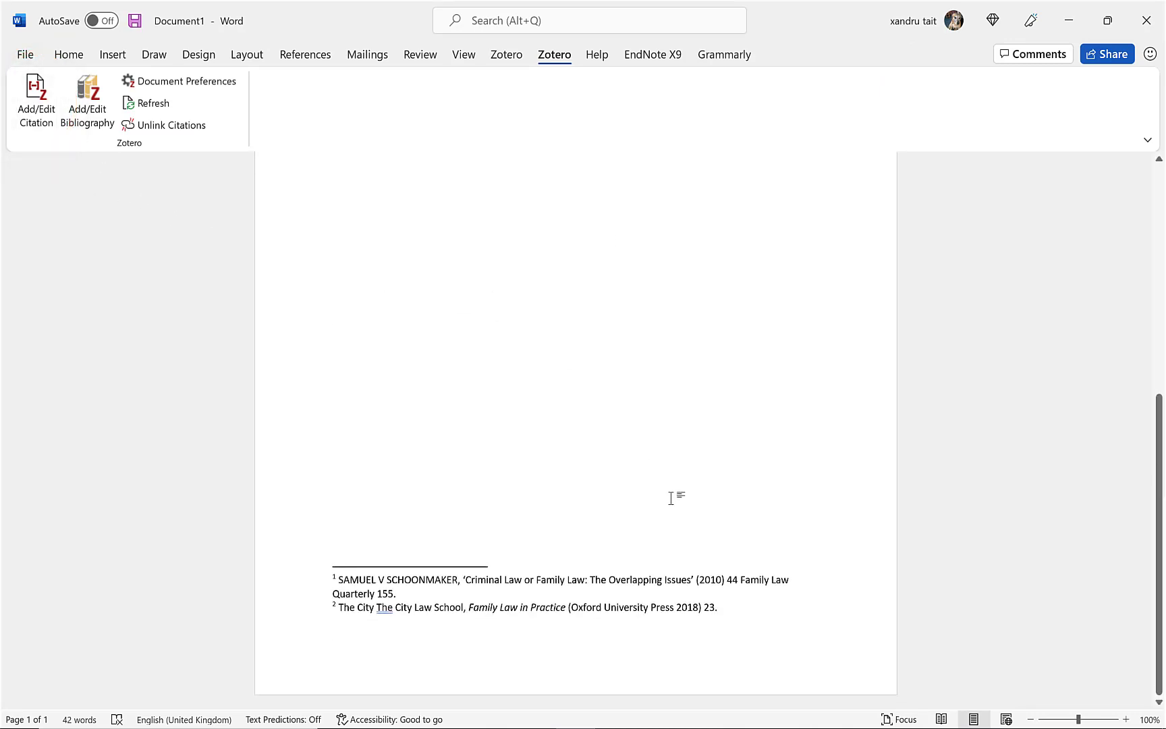
{"action": "left_click", "coordinate": [723, 605]}
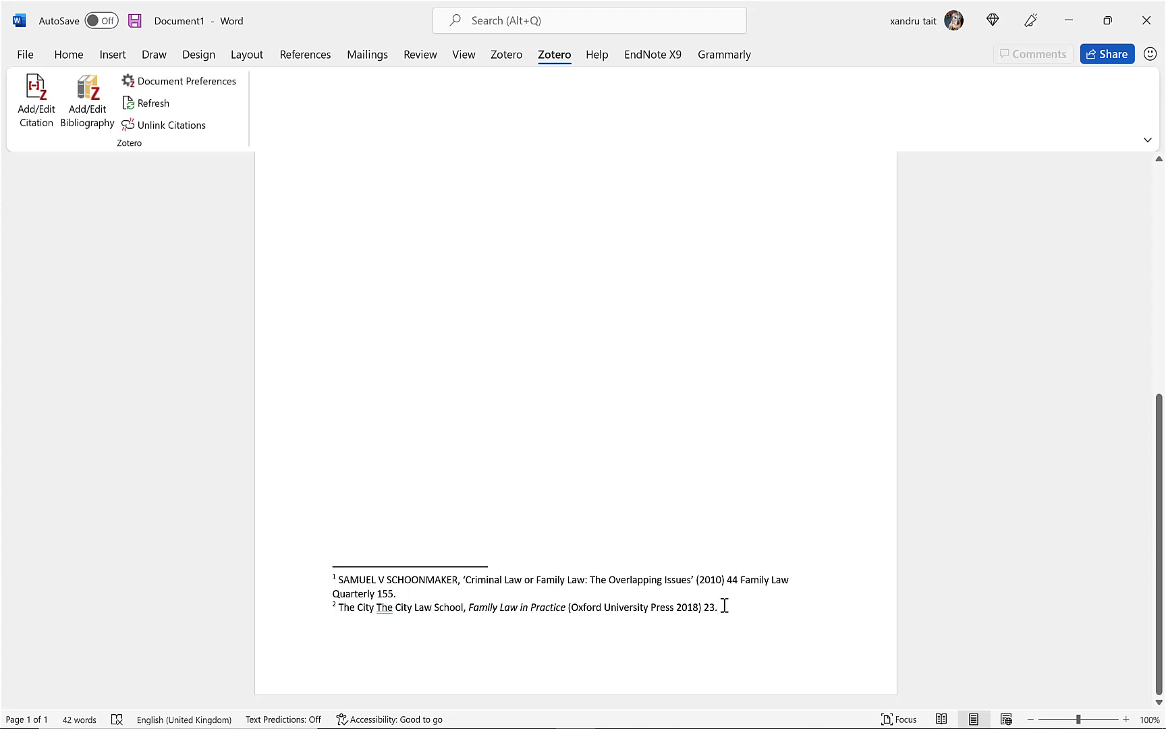
{"action": "key", "text": "Return"}
{"action": "key", "text": "Return"}
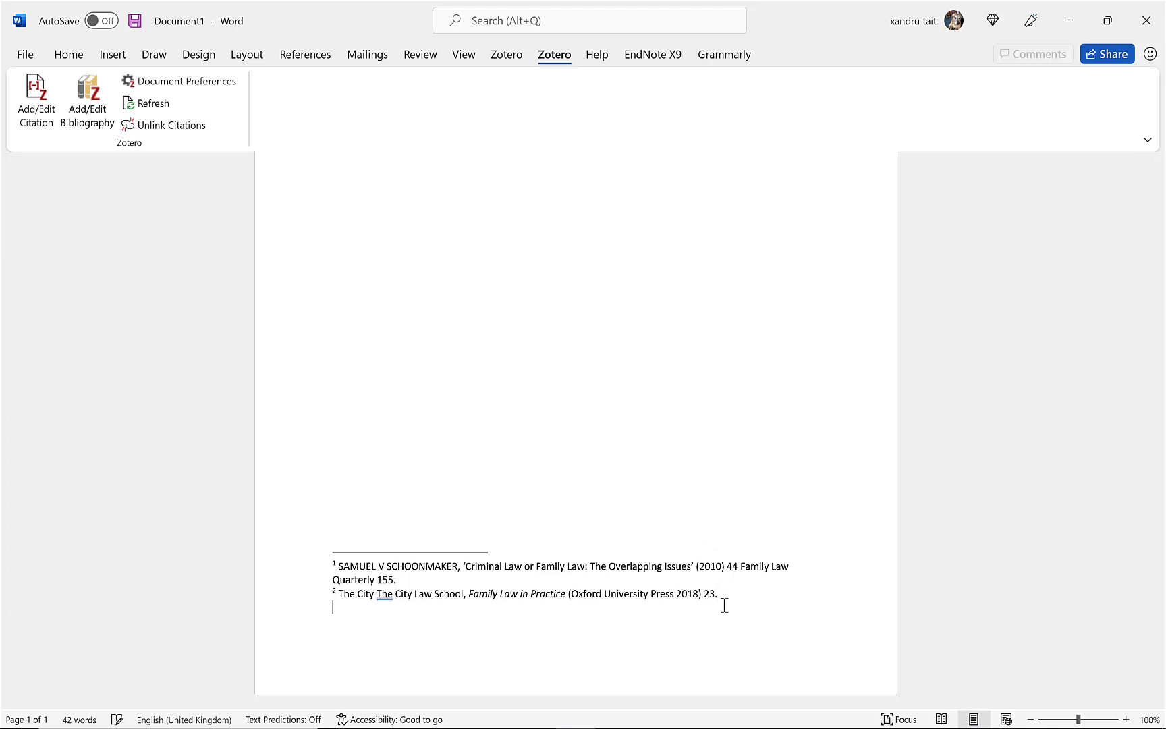
{"action": "type", "text": "Bib"}
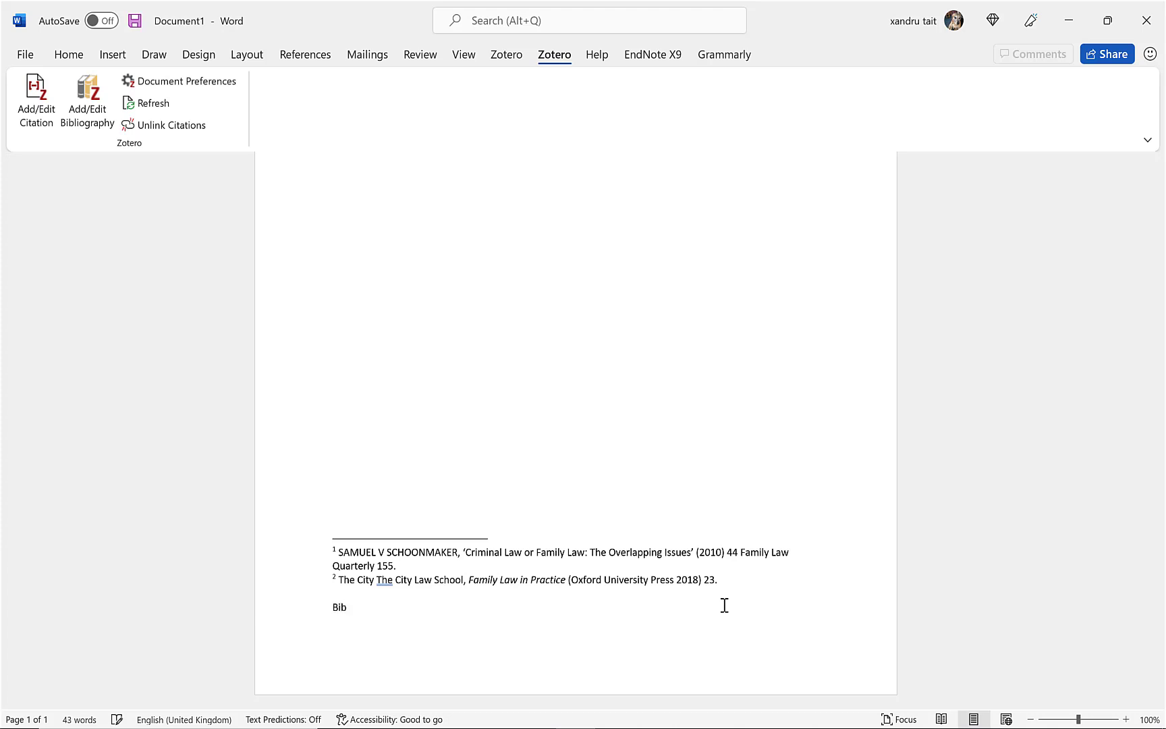
{"action": "type", "text": "liography"}
Centre the "Bibliography" heading and start a left-aligned line beneath it
{"action": "left_click", "coordinate": [68, 55]}
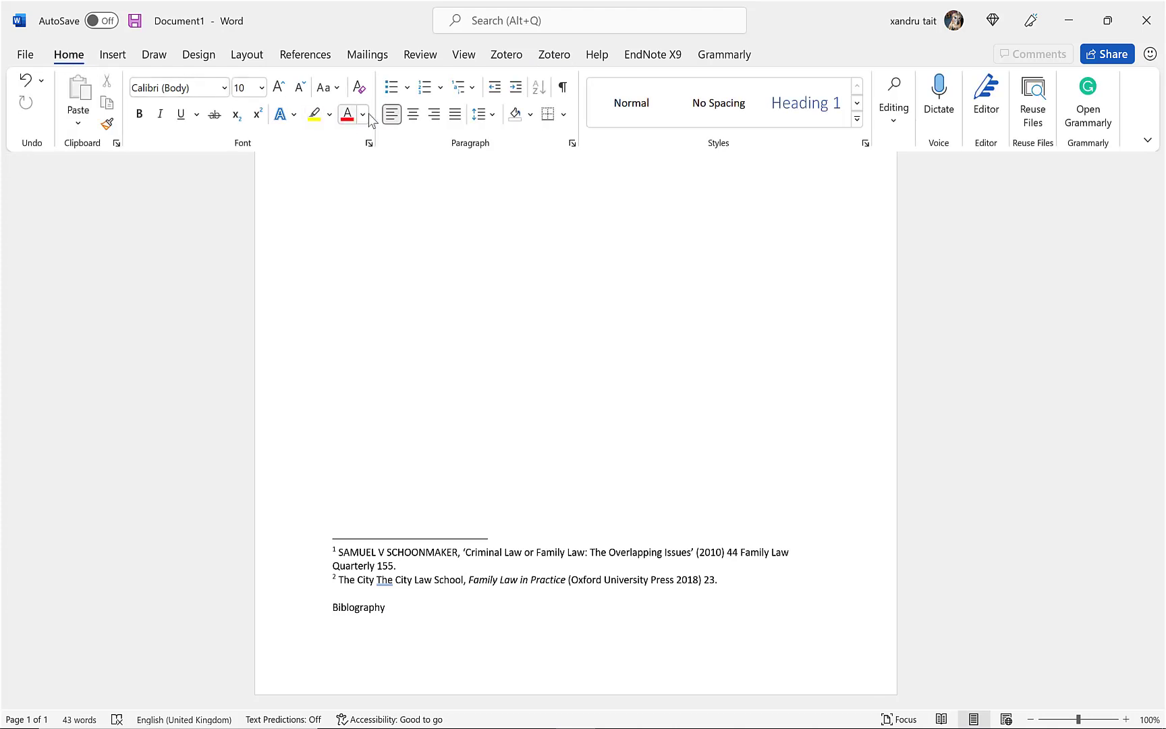
{"action": "left_click", "coordinate": [413, 115]}
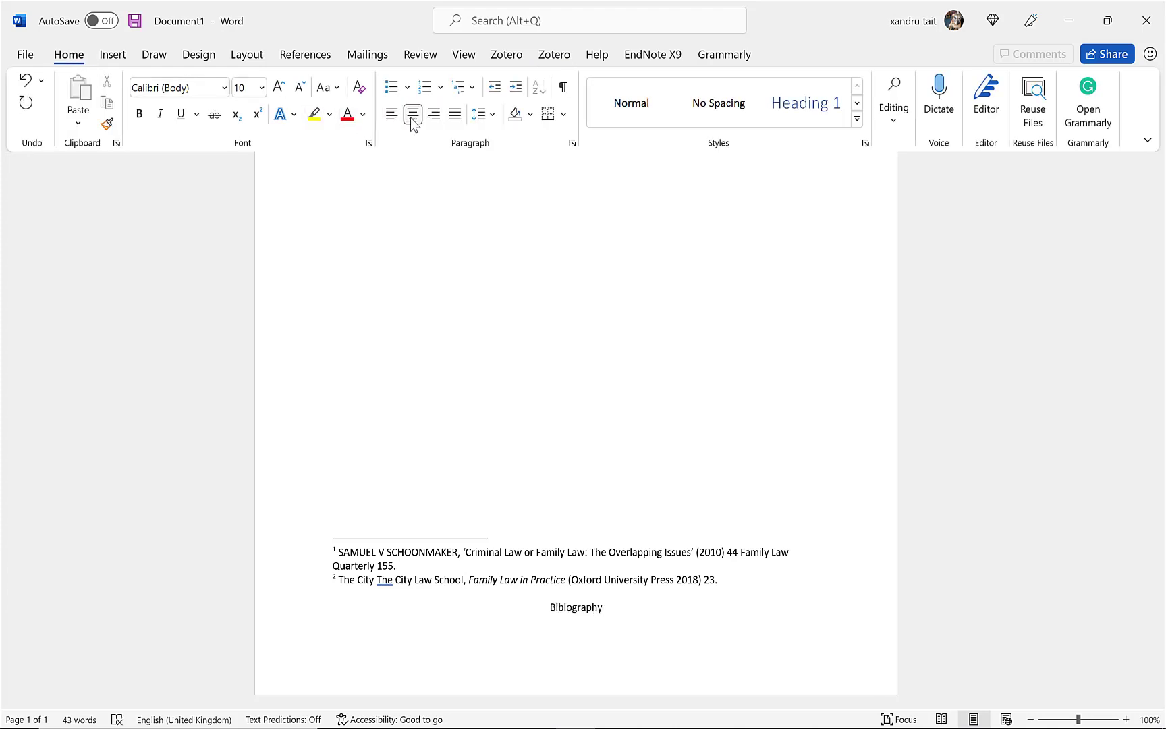
{"action": "key", "text": "Return"}
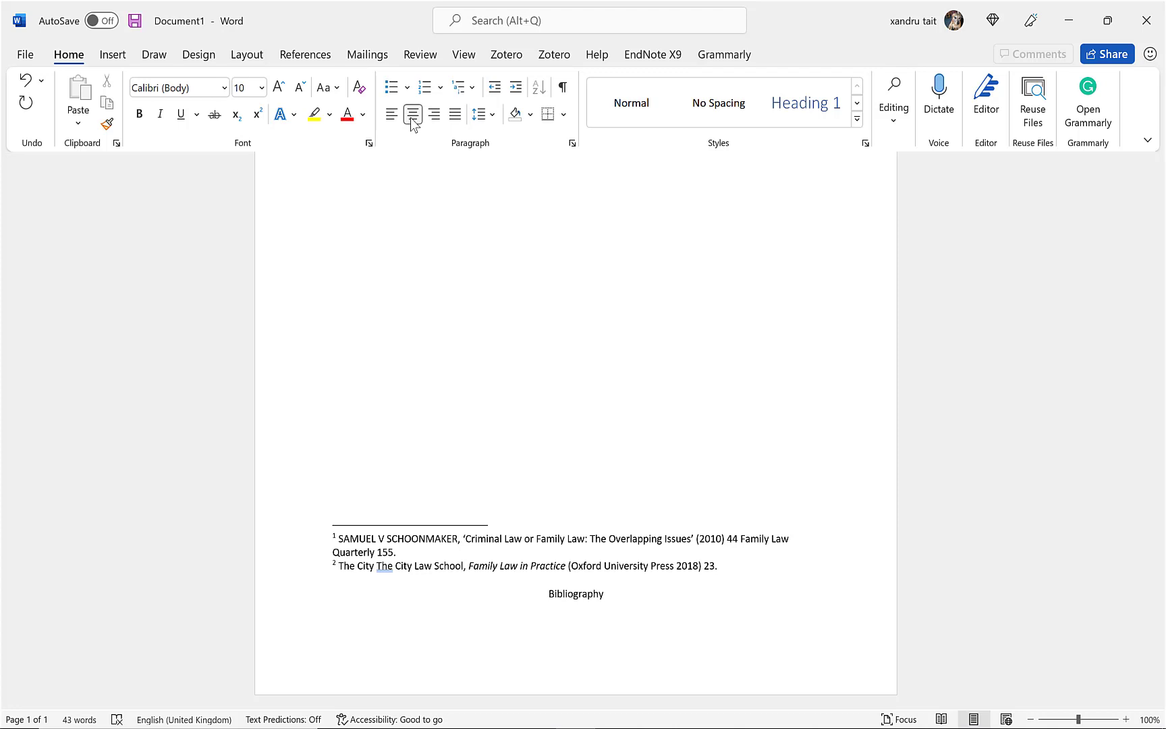
{"action": "key", "text": "Return"}
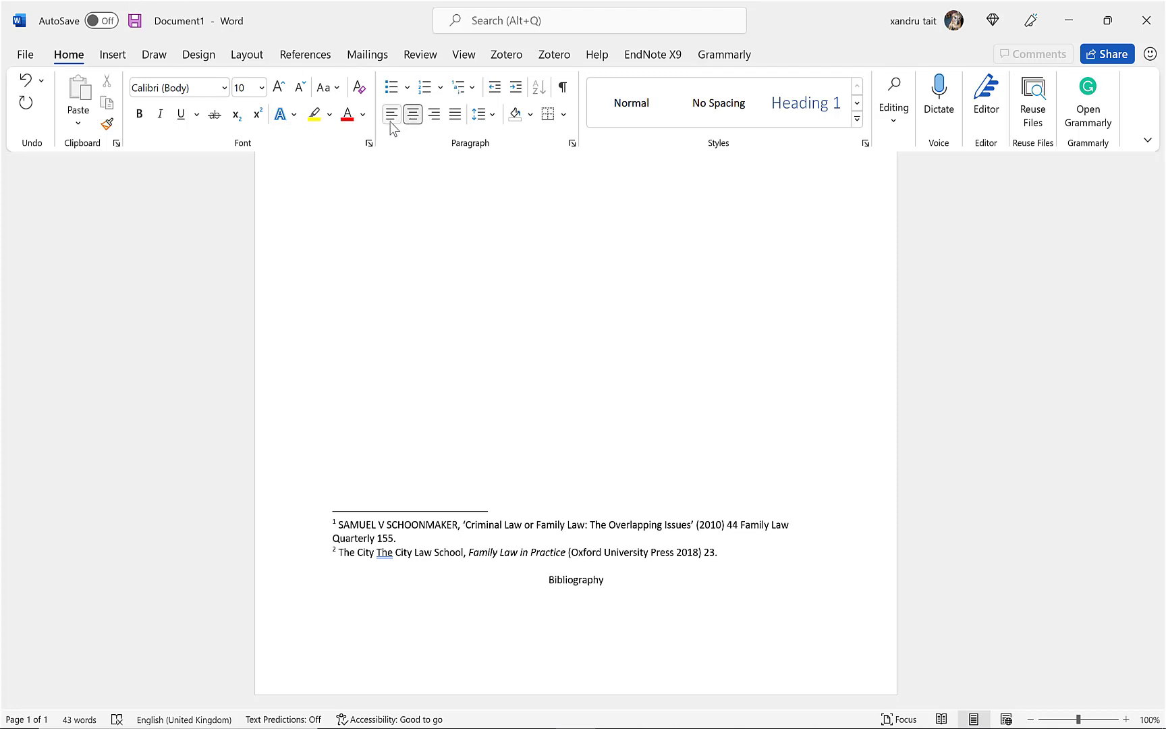
{"action": "left_click", "coordinate": [392, 115]}
Switch to Zotero and copy an OSCOLA bibliography of all items in the Family Law bibliography collection to the clipboard
{"action": "key", "text": "alt+Tab"}
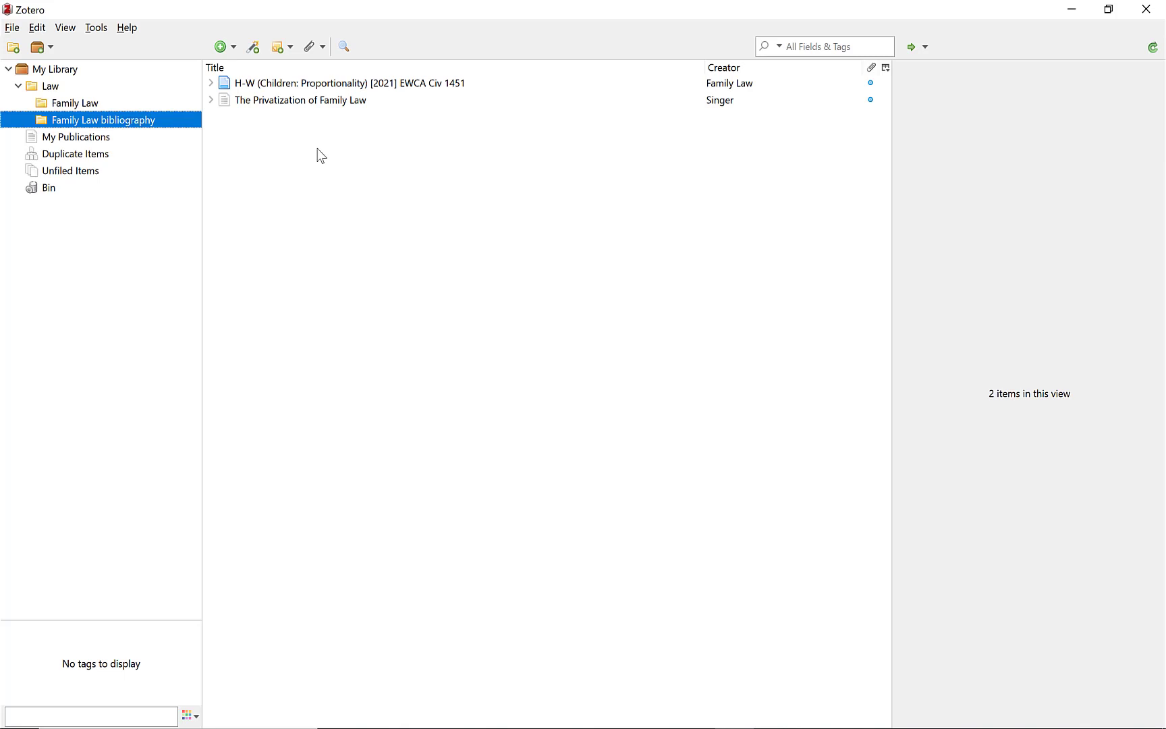
{"action": "left_click", "coordinate": [268, 86]}
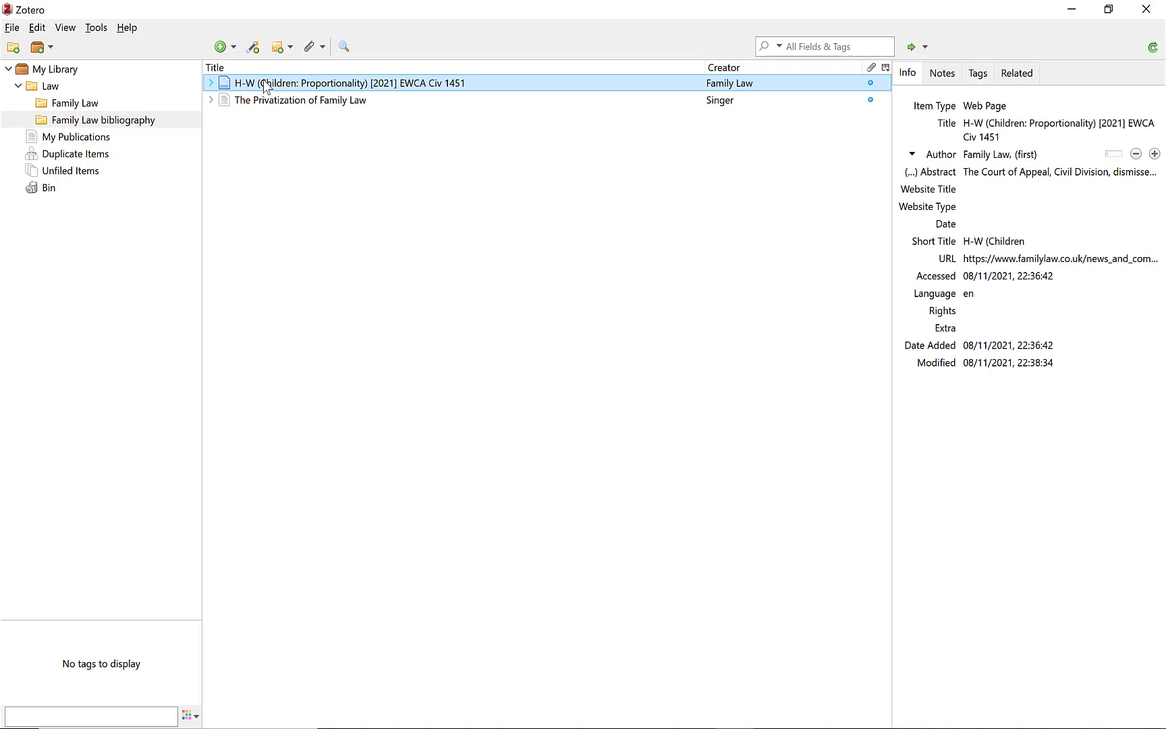
{"action": "left_click", "coordinate": [37, 28]}
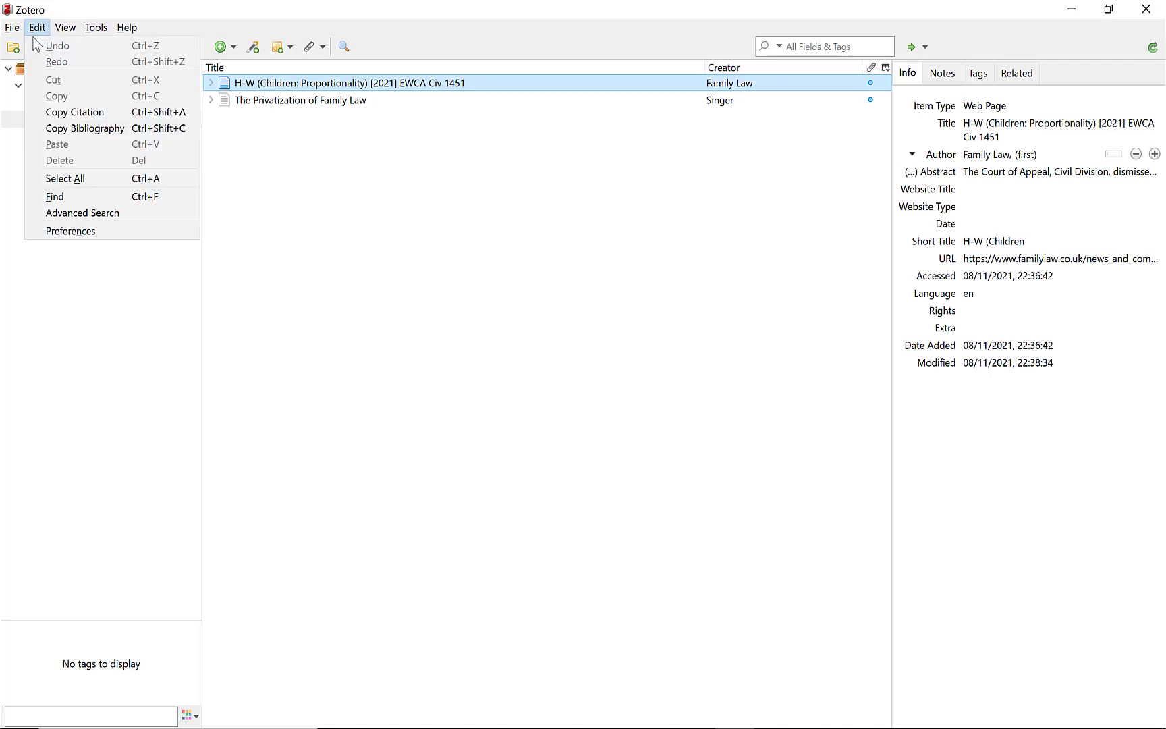
{"action": "left_click", "coordinate": [102, 178]}
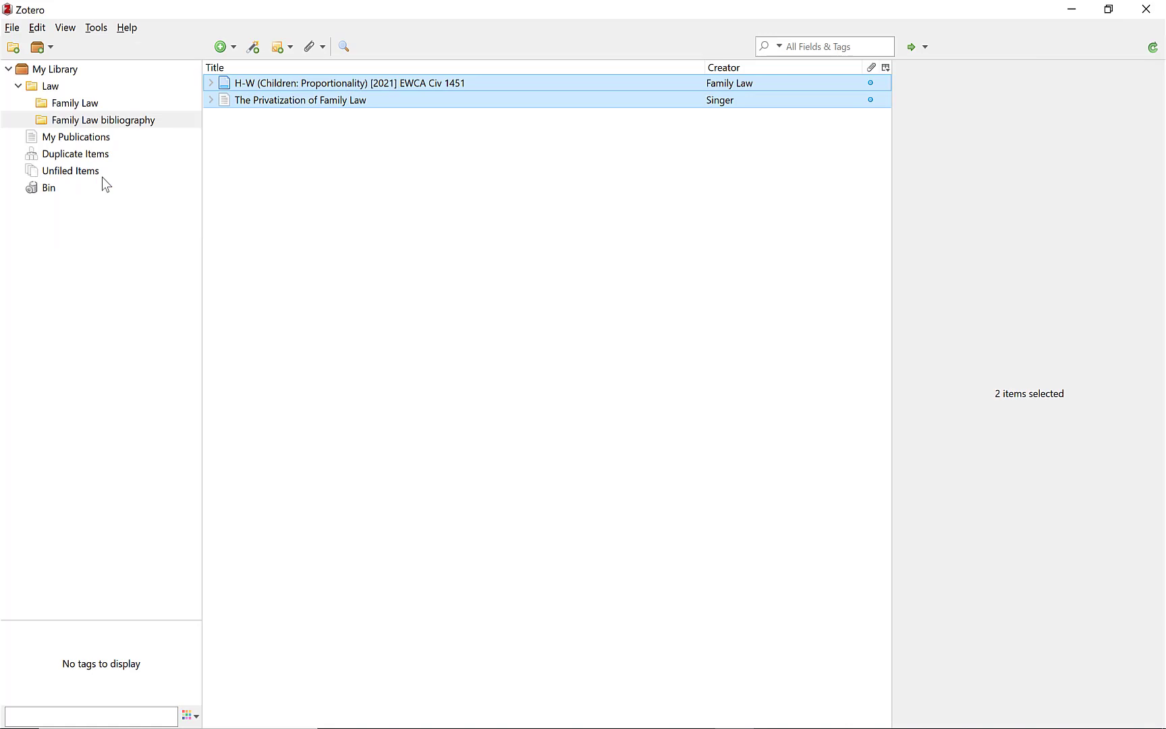
{"action": "right_click", "coordinate": [339, 103]}
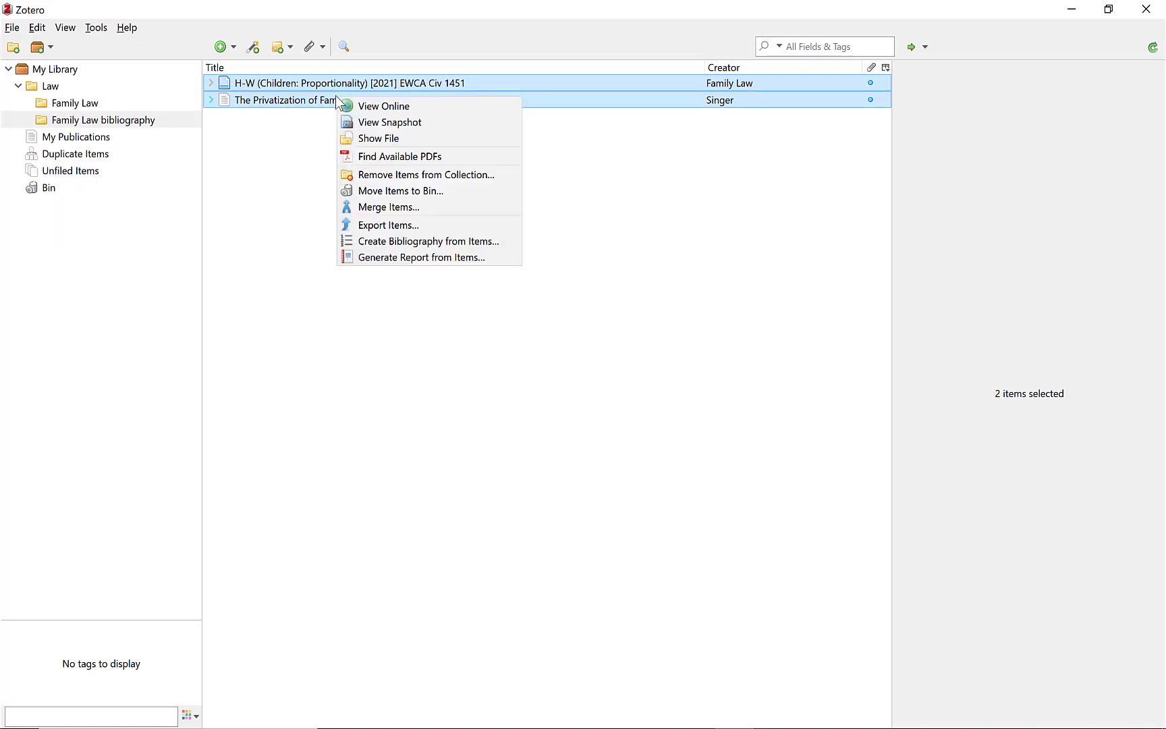
{"action": "left_click", "coordinate": [435, 241]}
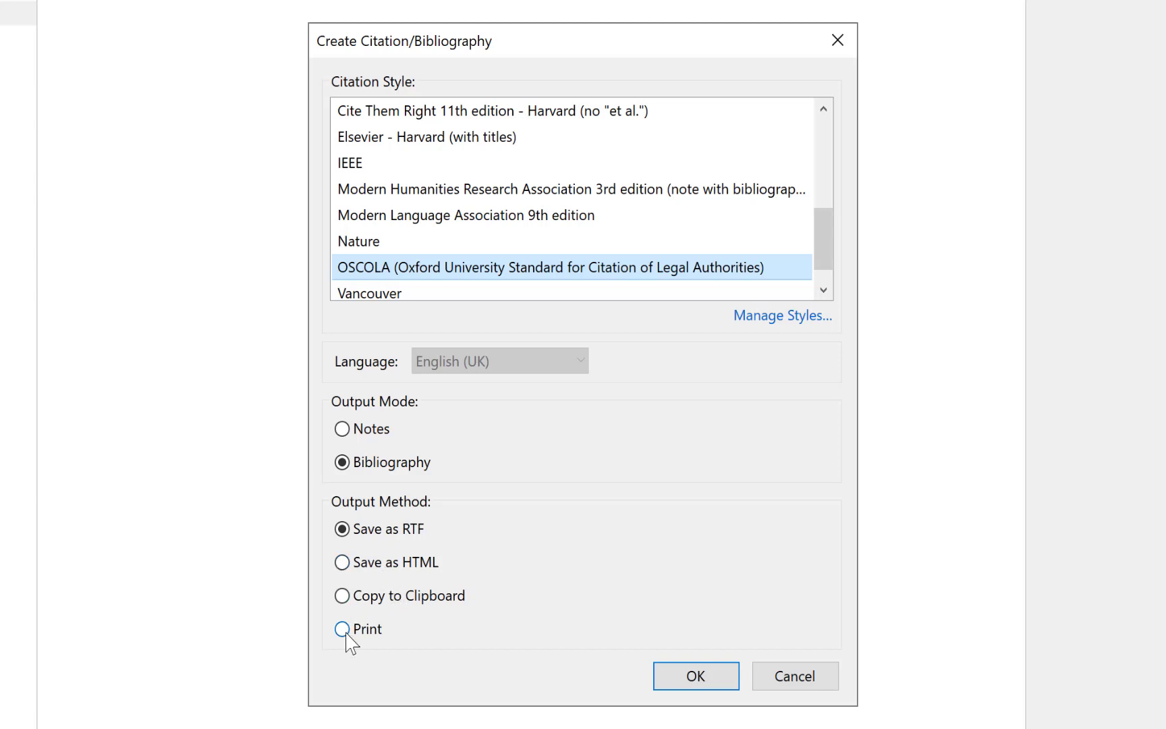
{"action": "left_click", "coordinate": [342, 600]}
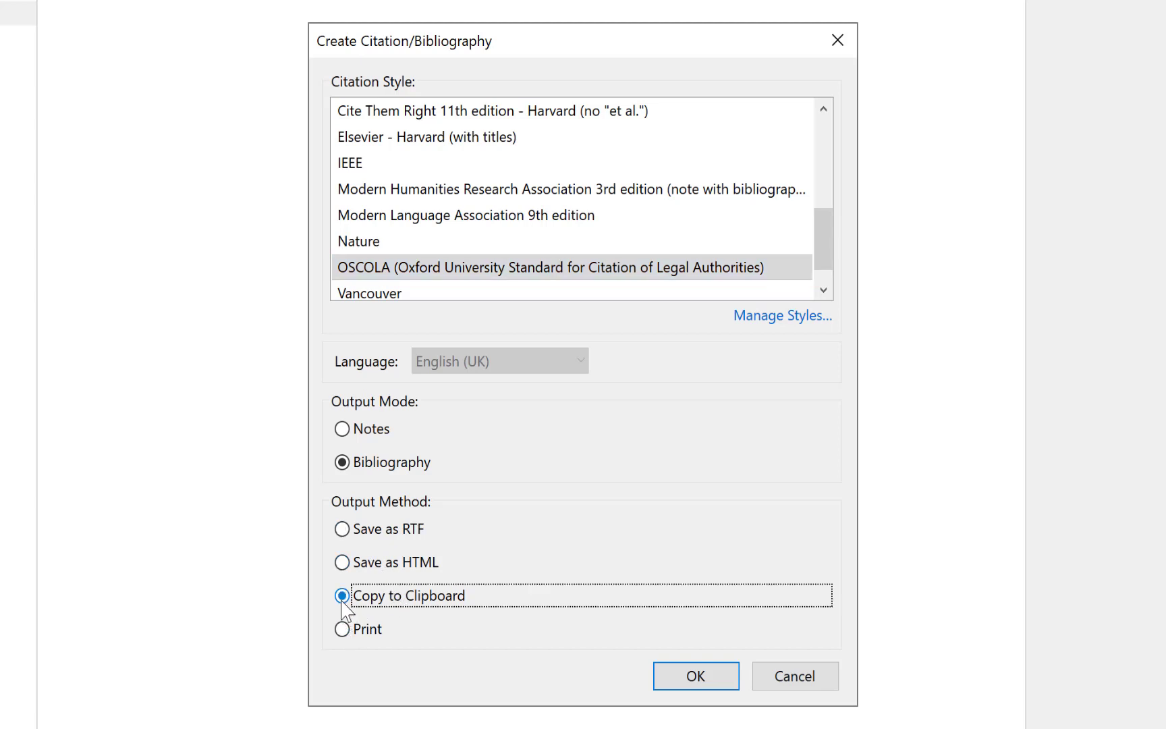
{"action": "left_click", "coordinate": [691, 676]}
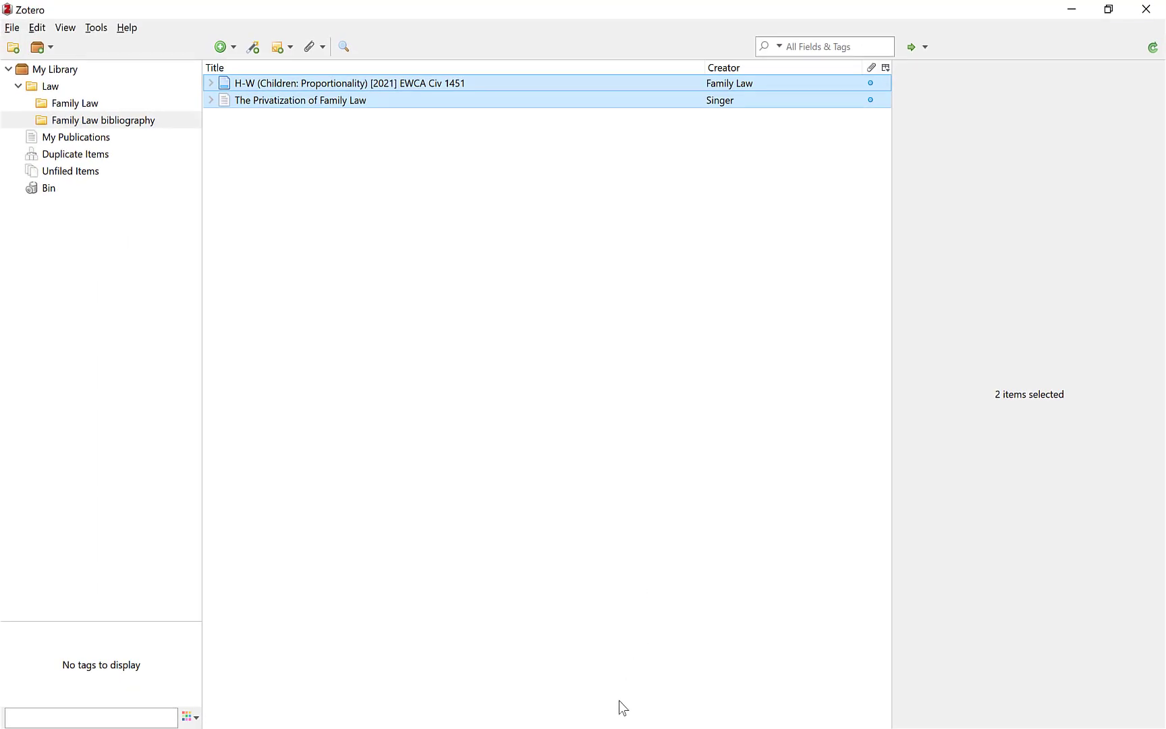
Switch to Word, paste the copied bibliography under the "Bibliography" heading and set the font size of its entries to 10
{"action": "key", "text": "alt+Tab"}
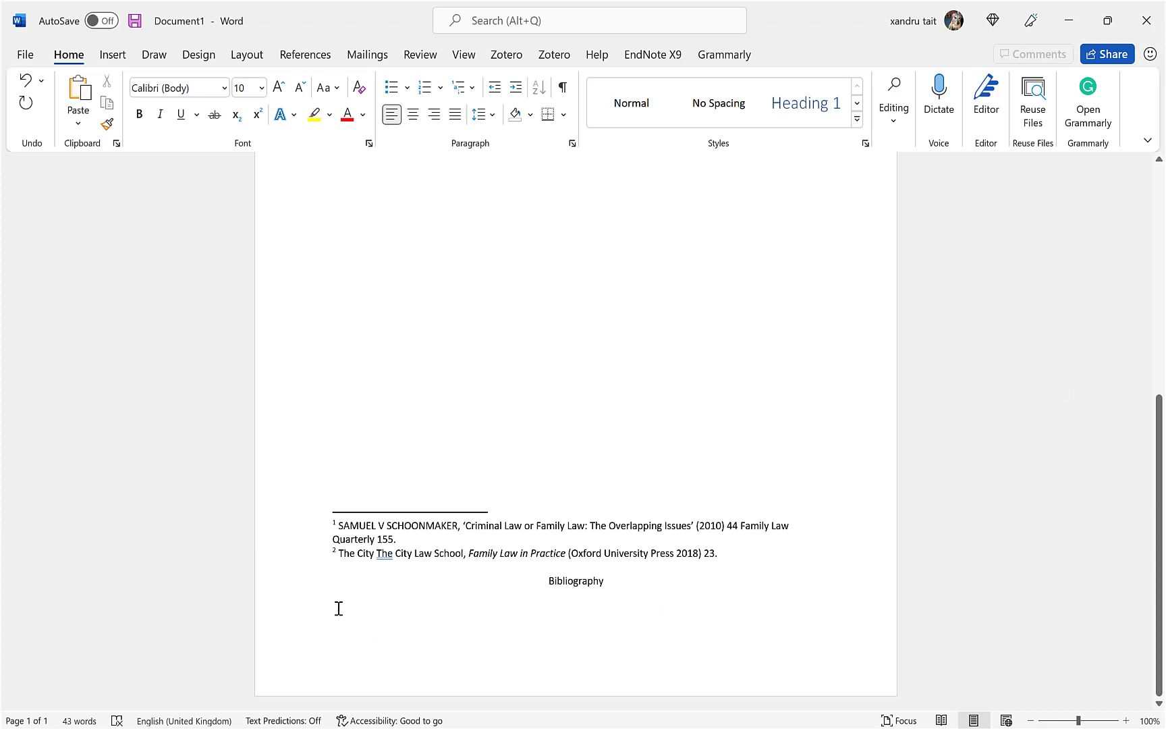
{"action": "key", "text": "ctrl+v"}
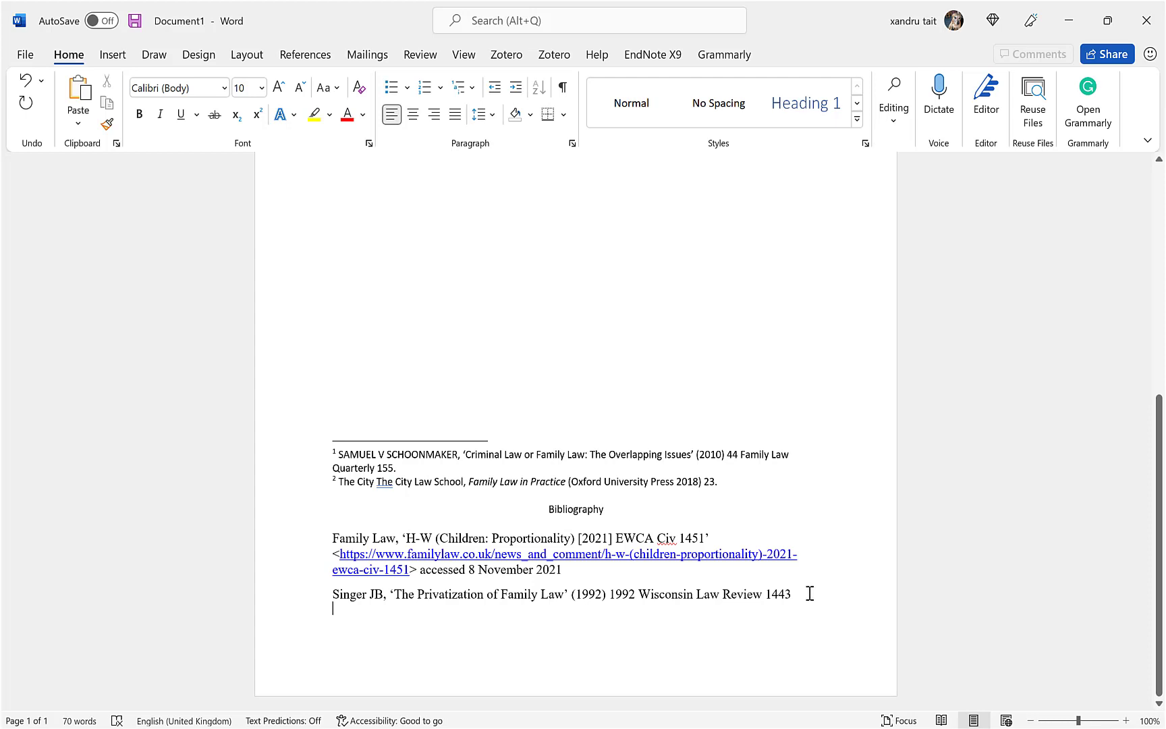
{"action": "left_click_drag", "start_coordinate": [791, 593], "coordinate": [368, 542]}
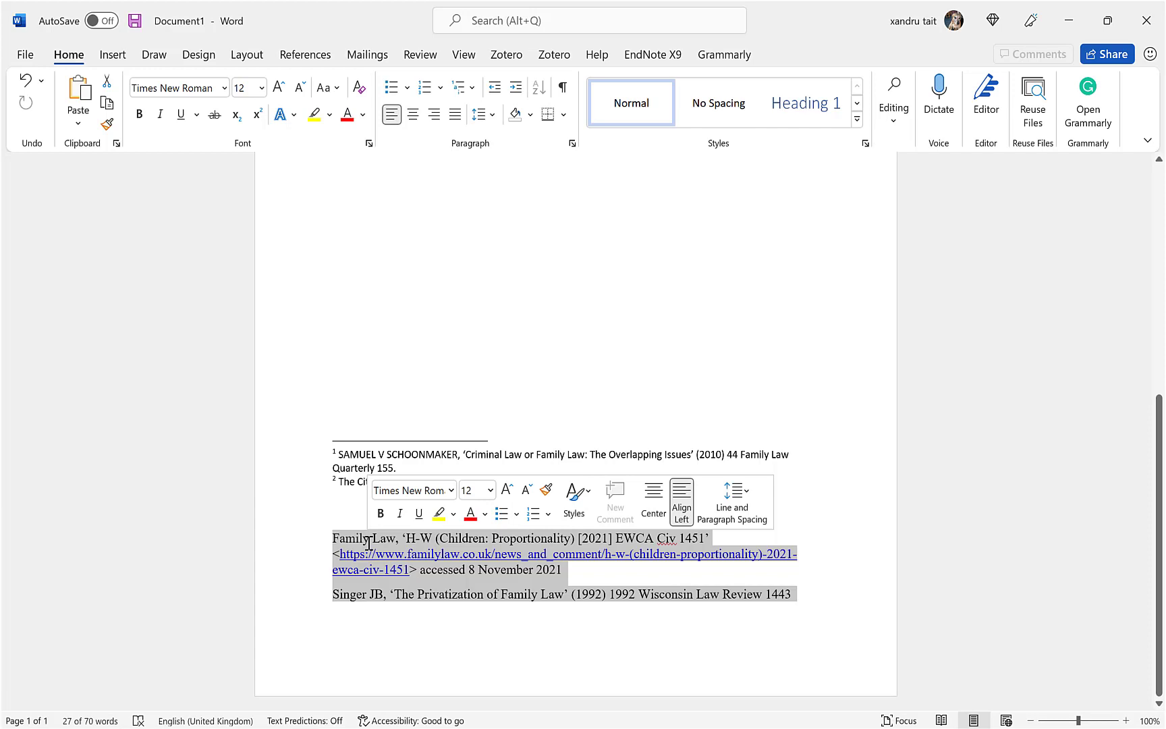
{"action": "left_click", "coordinate": [263, 90]}
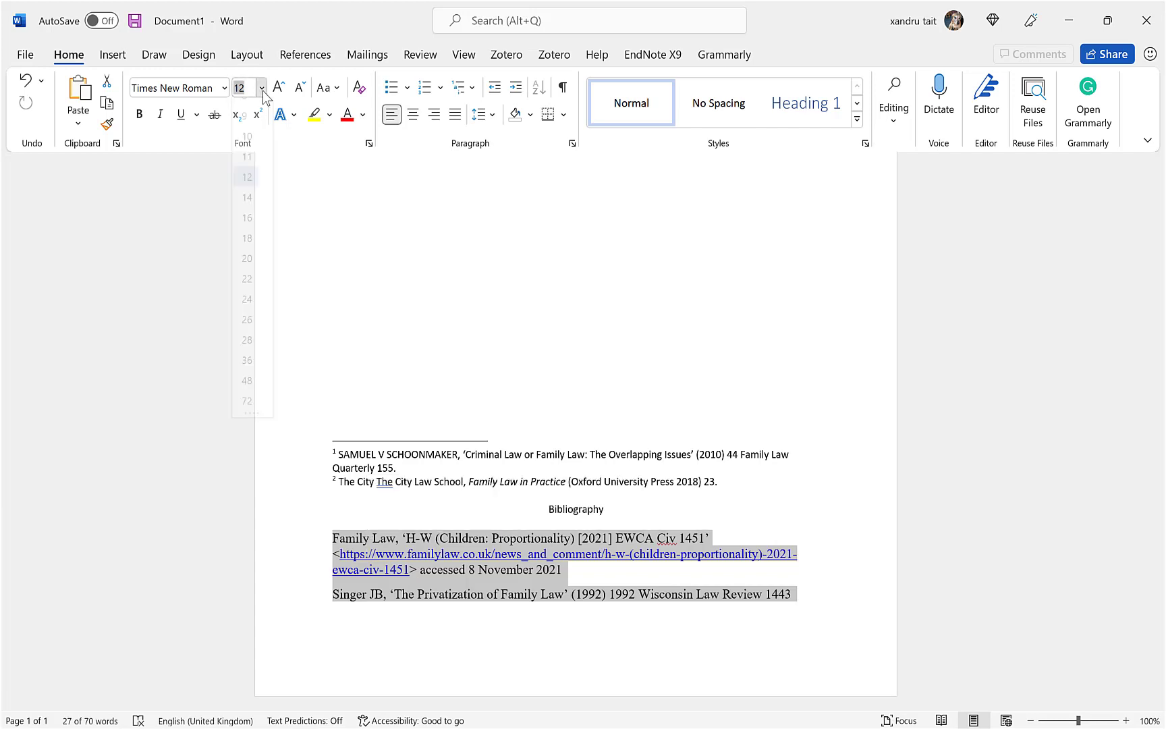
{"action": "left_click", "coordinate": [254, 158]}
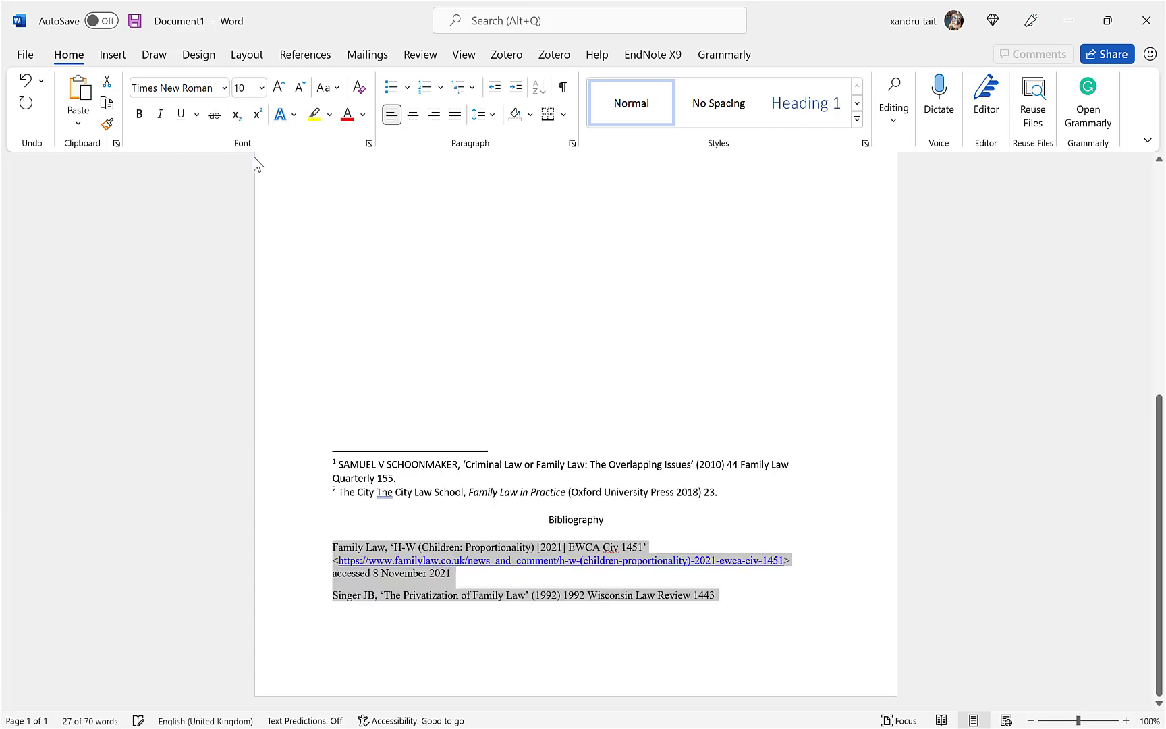
{"action": "left_click", "coordinate": [641, 417]}
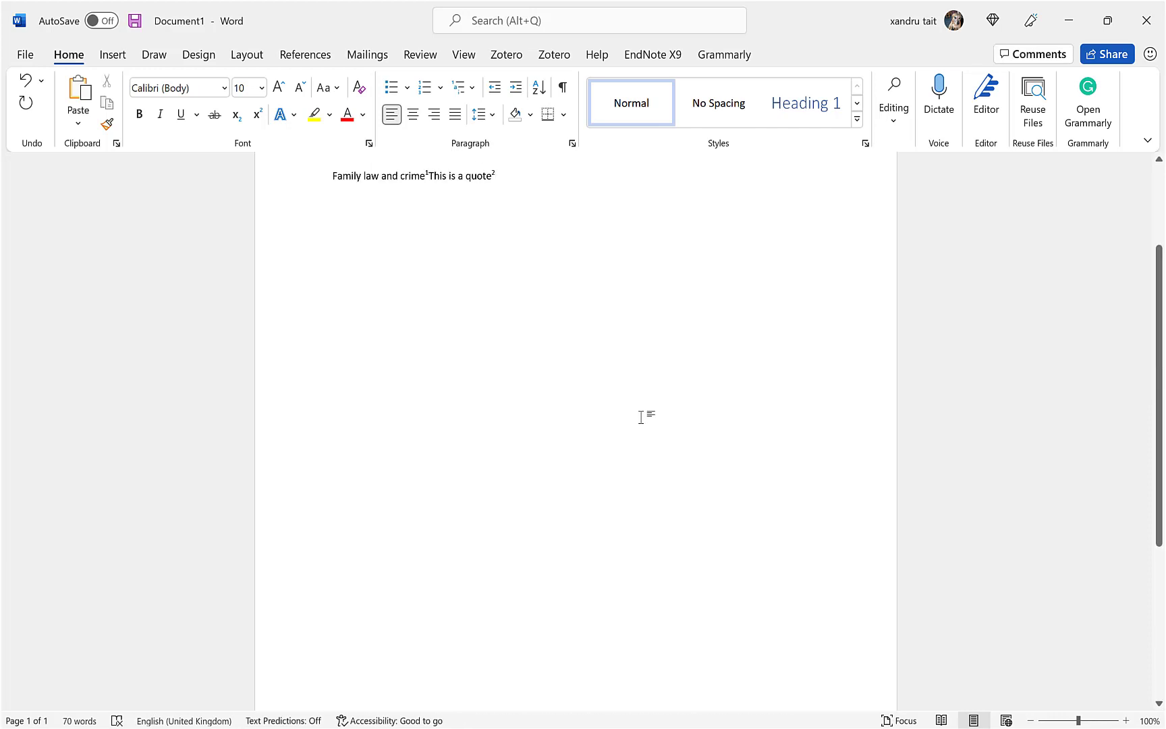
{"action": "scroll", "coordinate": [641, 417], "scroll_direction": "up", "scroll_amount": 3}
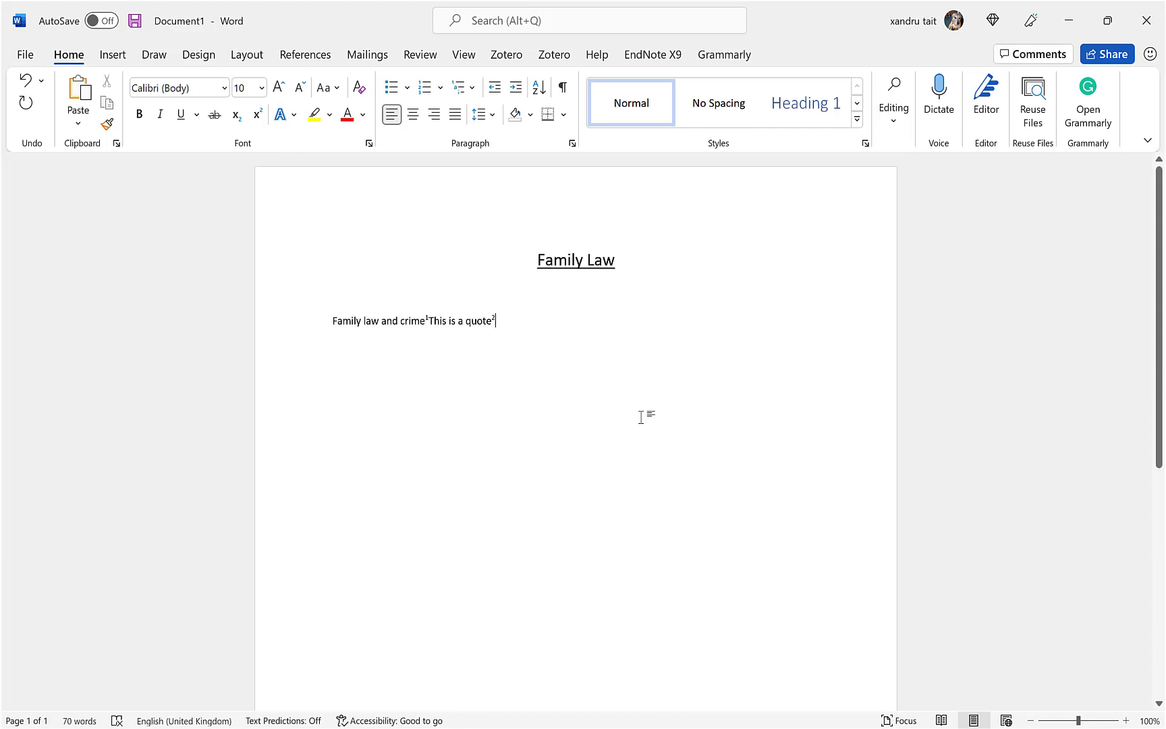
{"action": "scroll", "coordinate": [641, 417], "scroll_direction": "down", "scroll_amount": 10}
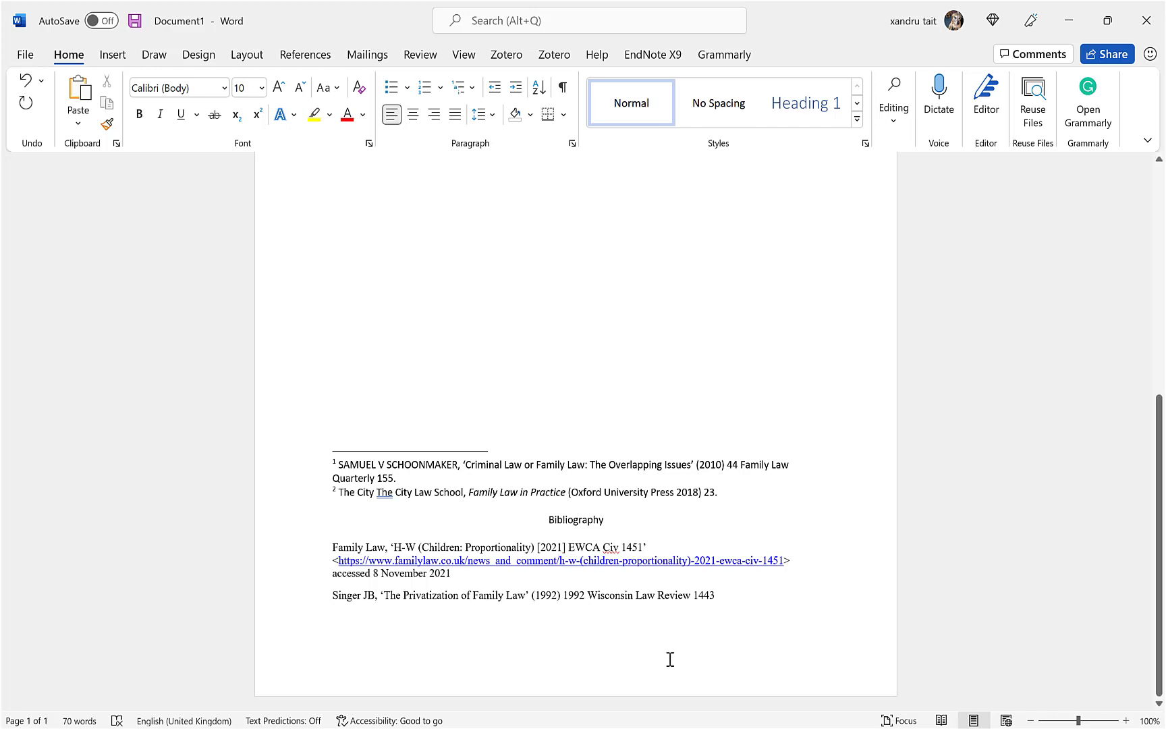
Look up "H-W (Children: Proportionality) [2021] EWCA Civ 1451" in Zotero, then return to Word and write "a test" after the second citation
{"action": "key", "text": "alt+Tab"}
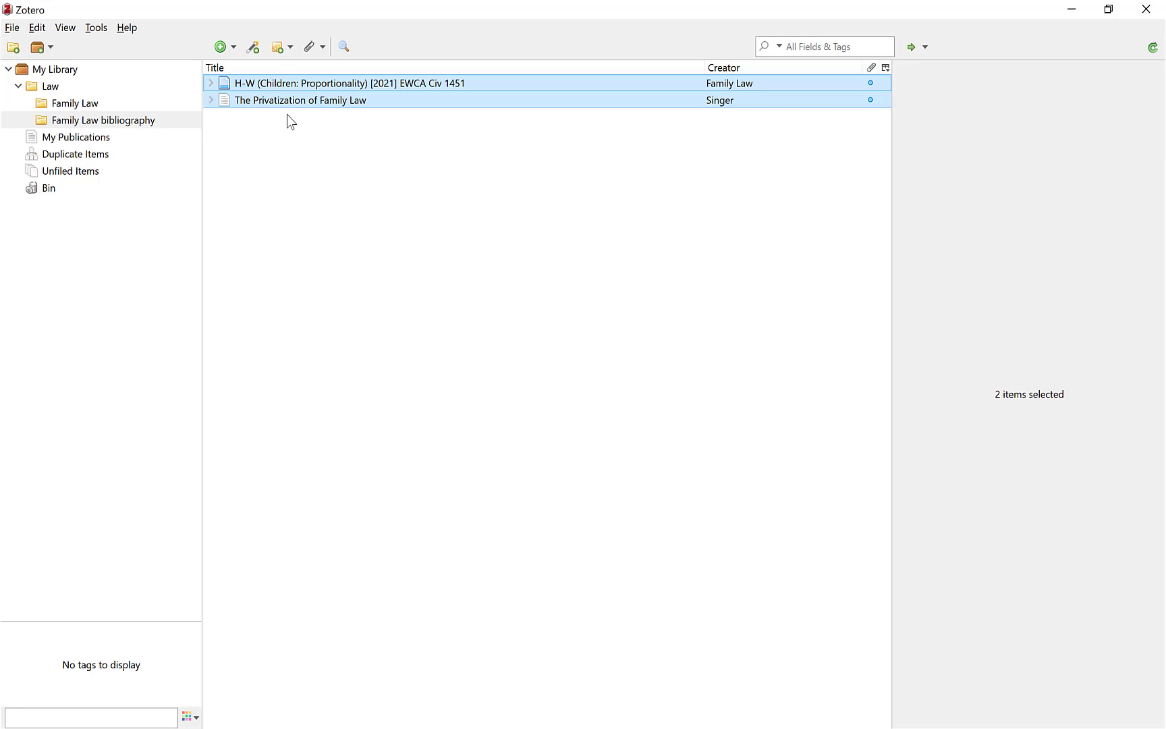
{"action": "left_click", "coordinate": [287, 83]}
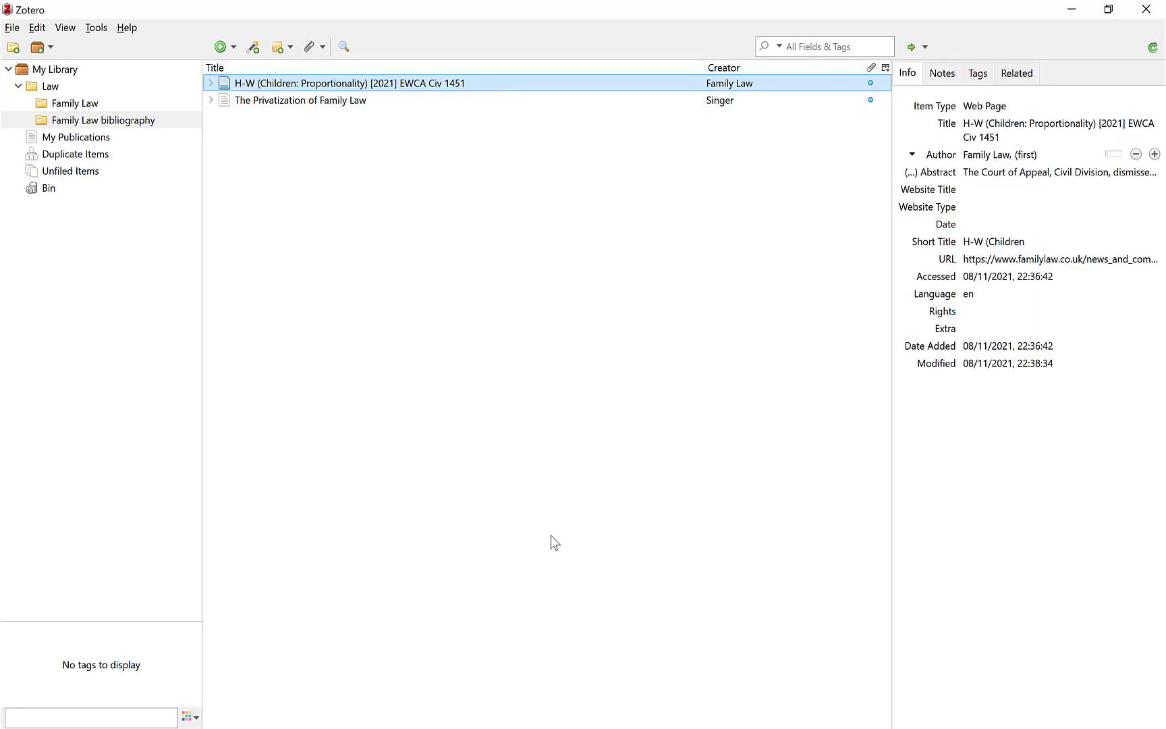
{"action": "key", "text": "alt+Tab"}
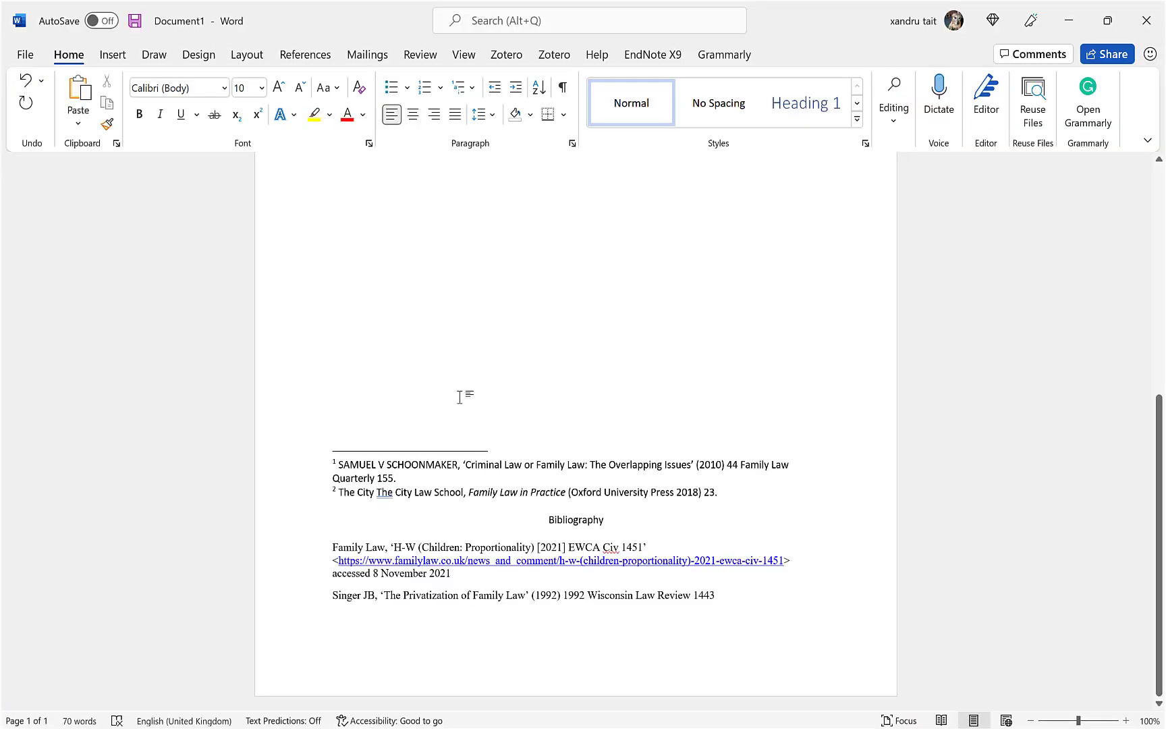
{"action": "scroll", "coordinate": [452, 307], "scroll_direction": "up", "scroll_amount": 3}
{"action": "scroll", "coordinate": [450, 309], "scroll_direction": "up", "scroll_amount": 5}
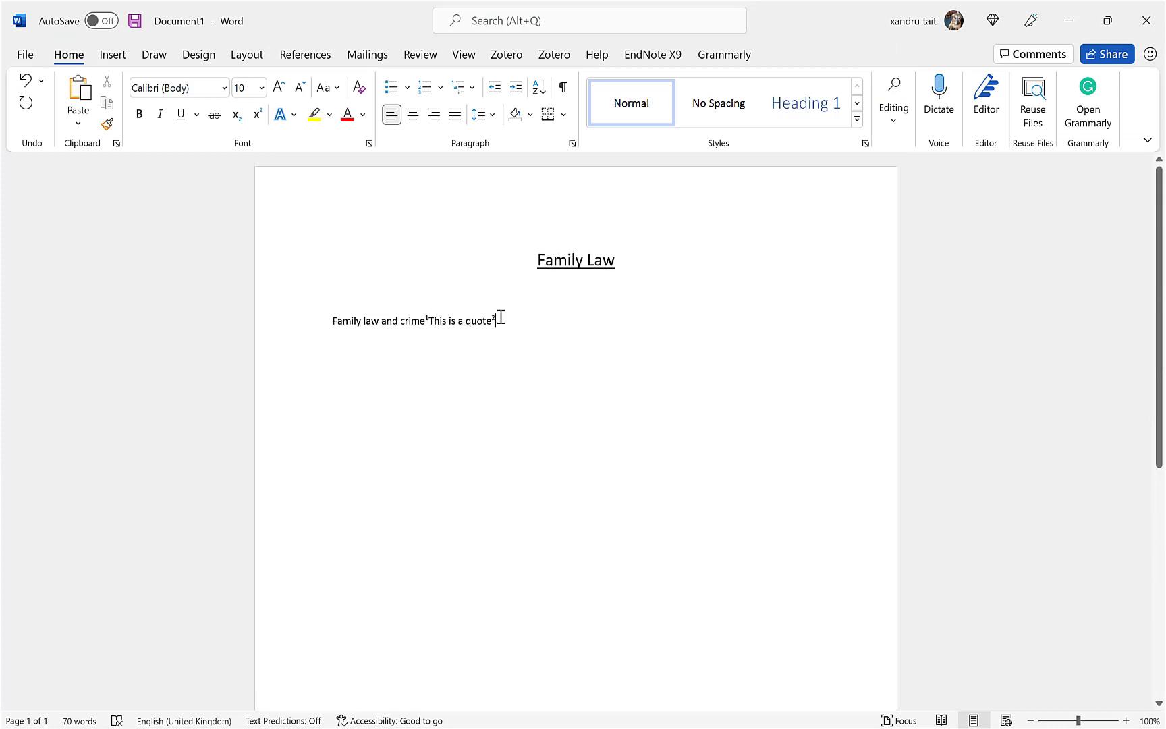
{"action": "type", "text": "a test"}
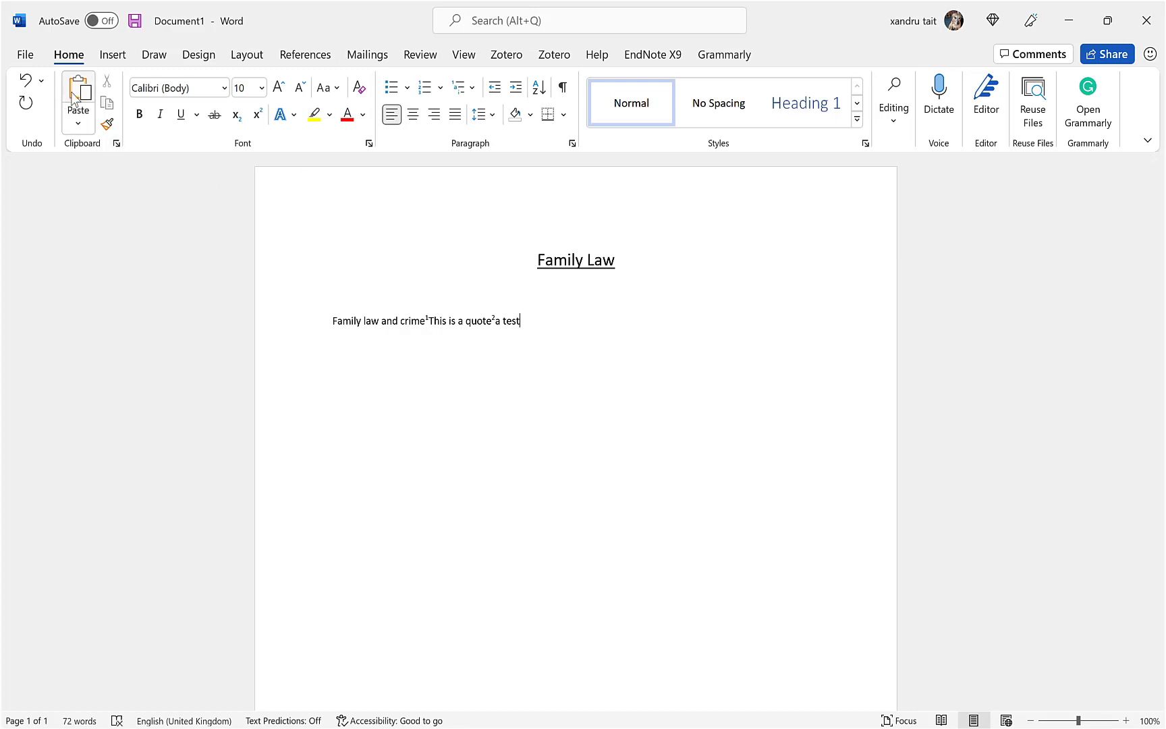
Start a multiple-source Zotero citation after "a test", include "The Privatization of Family Law" and select the H-W (Children: Proportionality) case in the library
{"action": "left_click", "coordinate": [506, 55]}
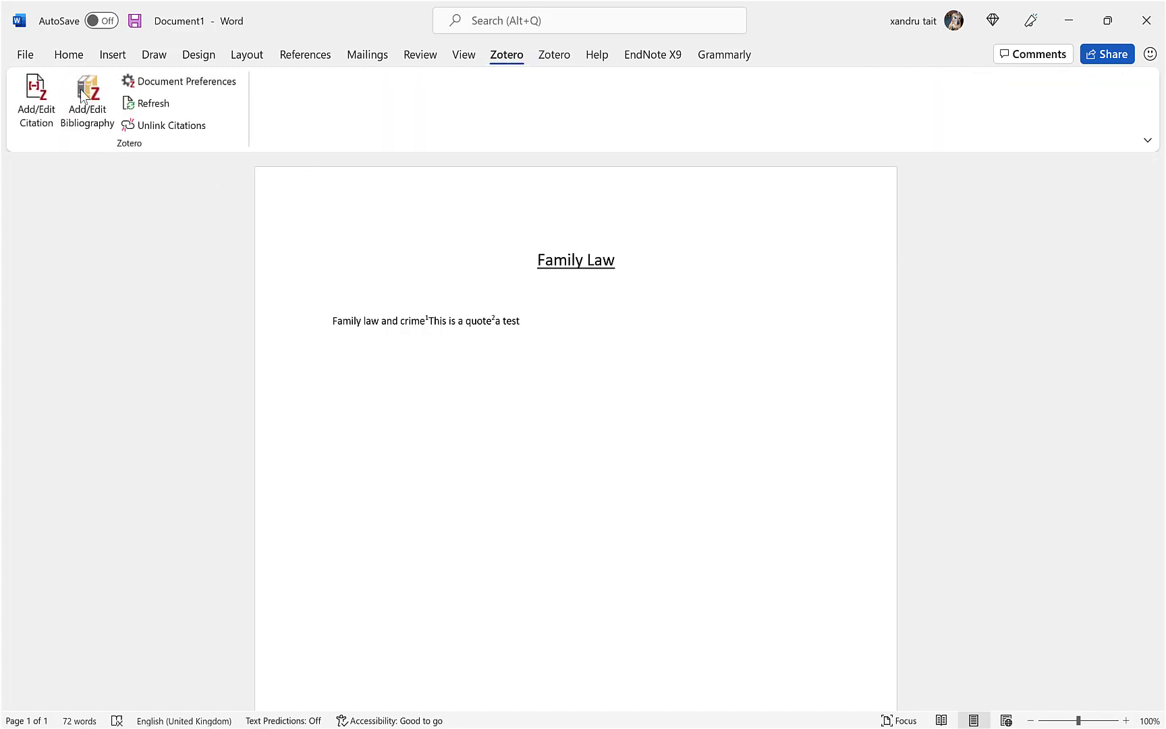
{"action": "left_click", "coordinate": [33, 108]}
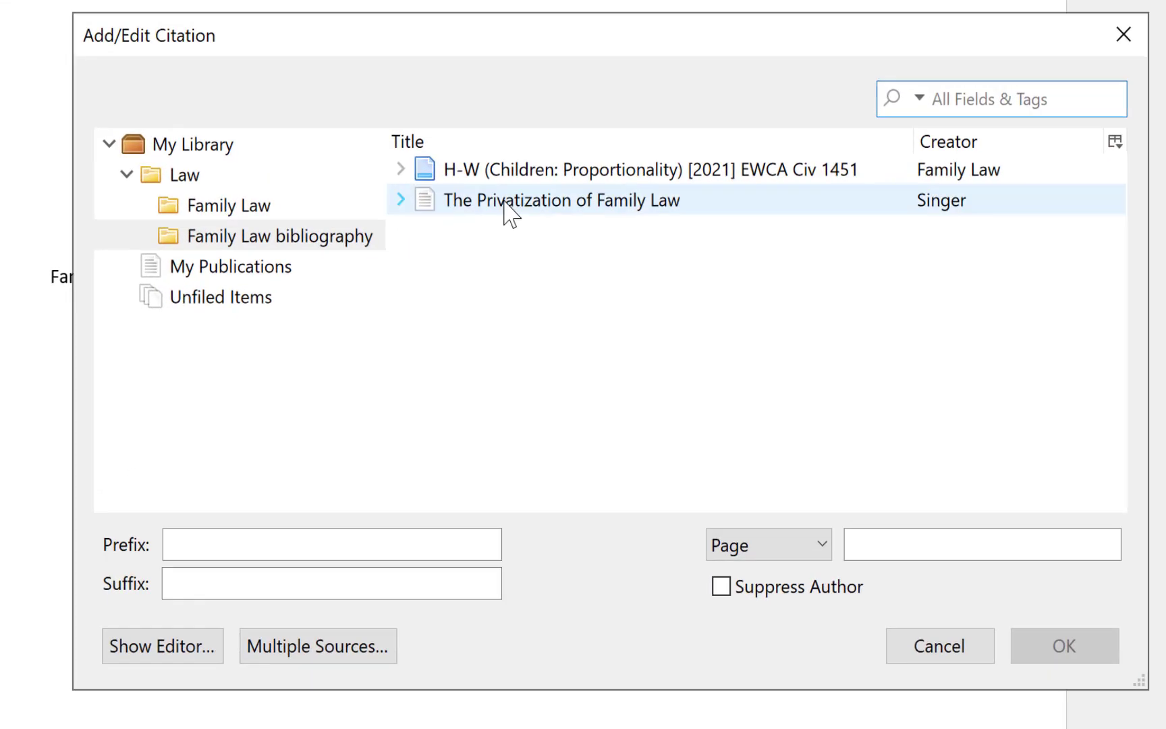
{"action": "left_click", "coordinate": [506, 202]}
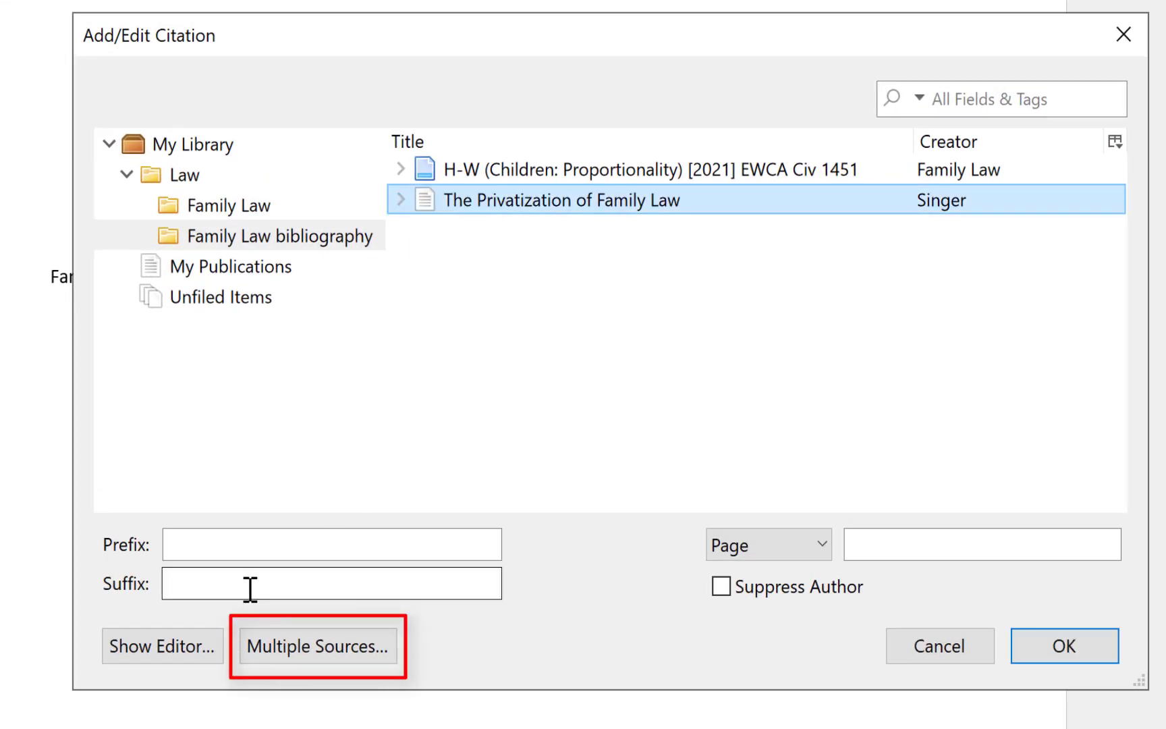
{"action": "left_click", "coordinate": [290, 646]}
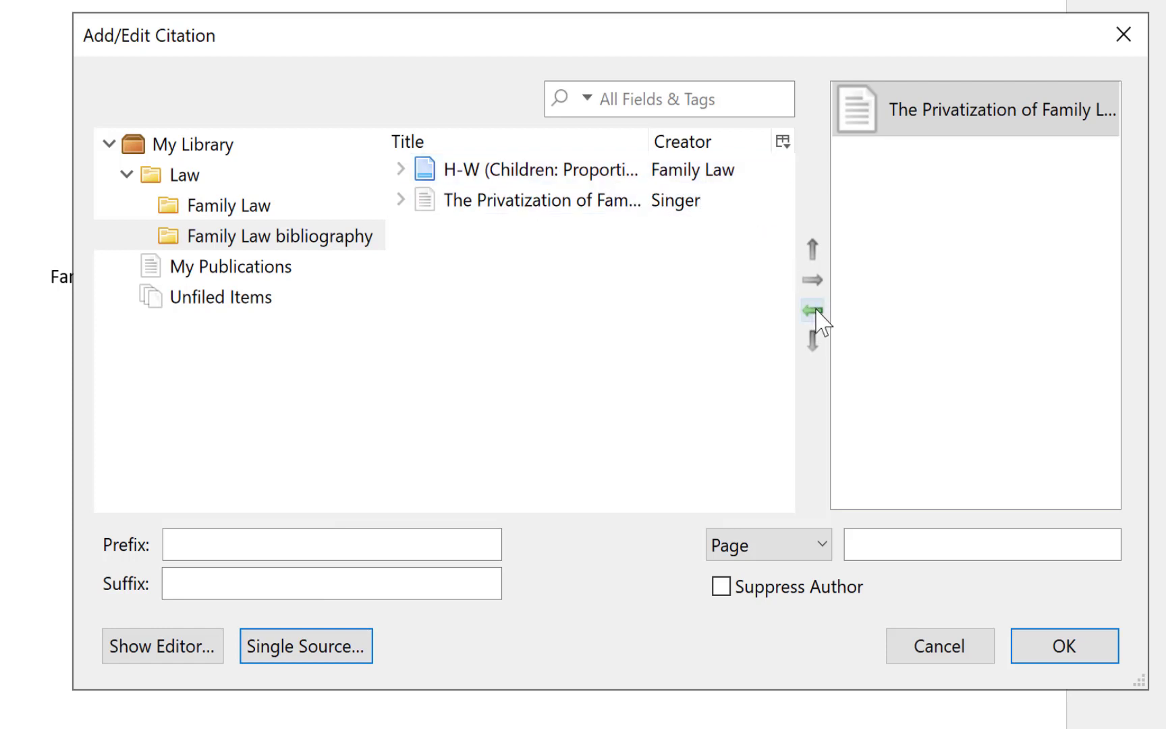
{"action": "left_click", "coordinate": [582, 204]}
{"action": "left_click", "coordinate": [572, 174]}
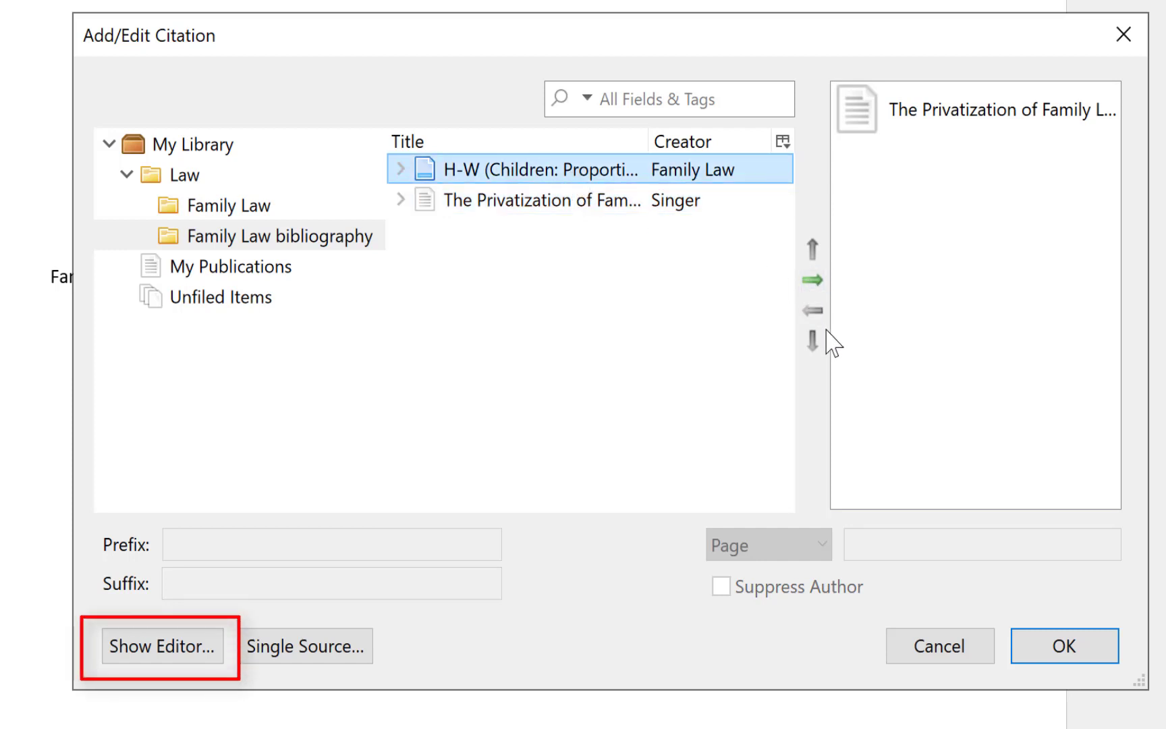
Show the citation editor and examine the formatted reference text and its formatting options
{"action": "left_click", "coordinate": [177, 647]}
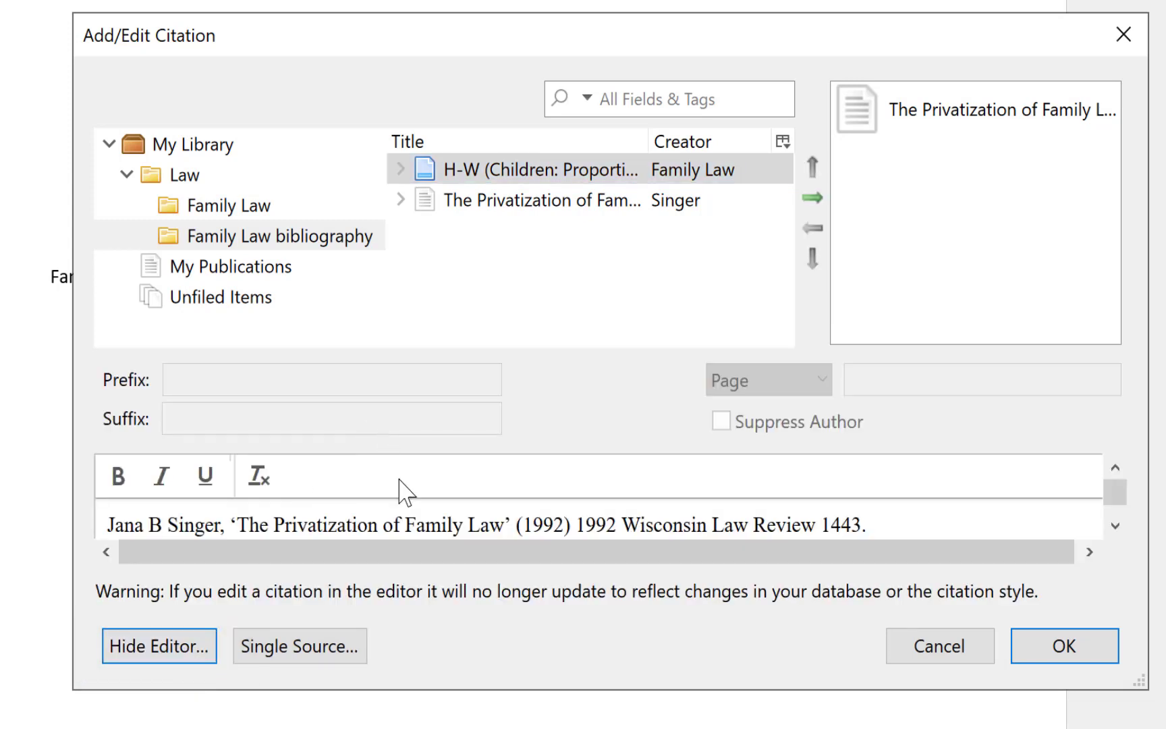
{"action": "scroll", "coordinate": [400, 480], "scroll_direction": "down", "scroll_amount": 1}
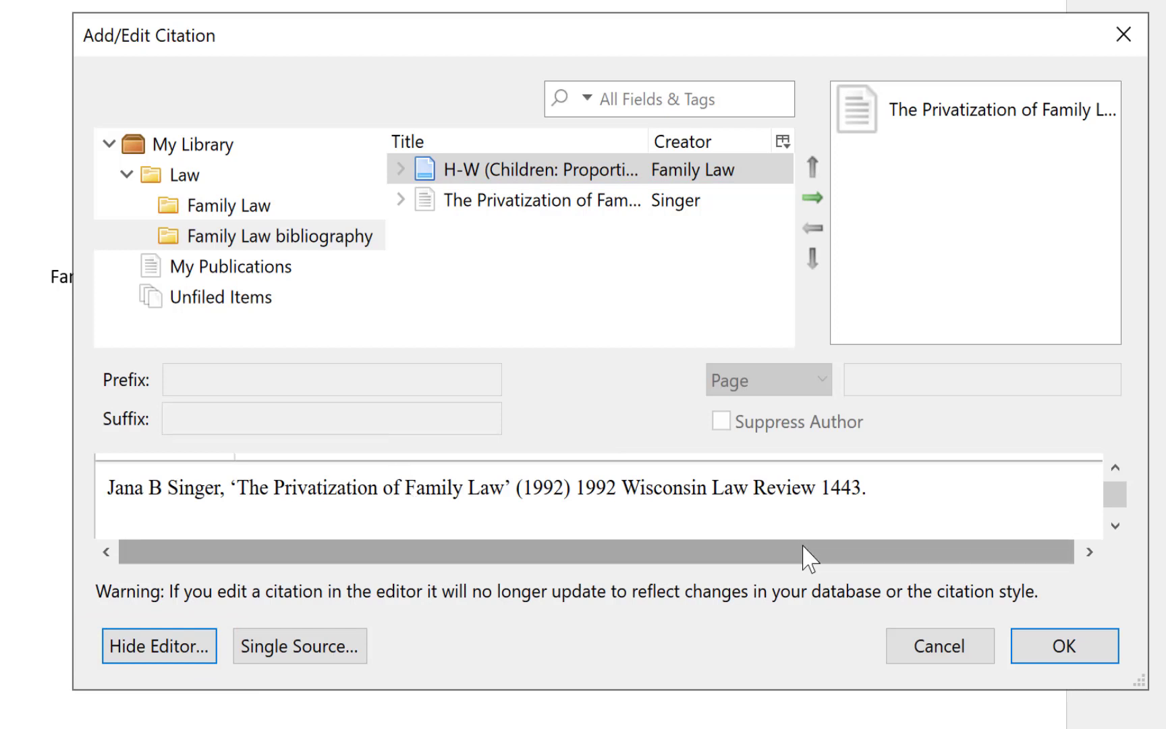
{"action": "left_click", "coordinate": [1123, 470]}
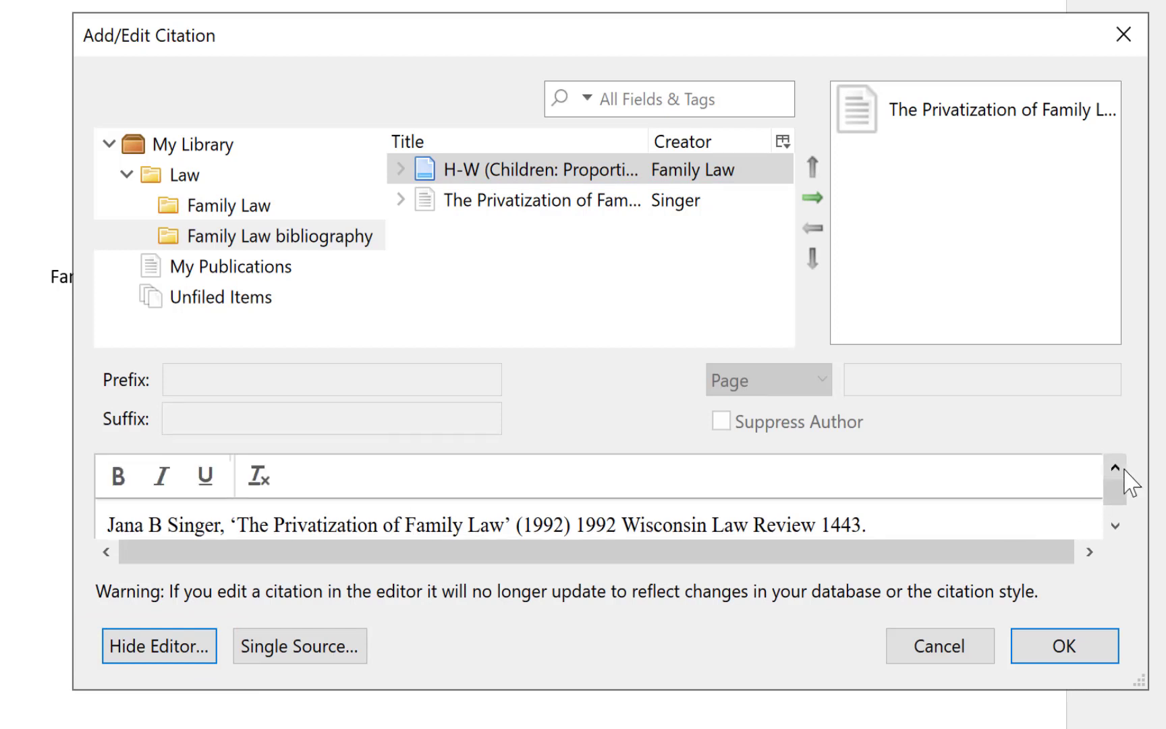
{"action": "left_click", "coordinate": [1116, 533]}
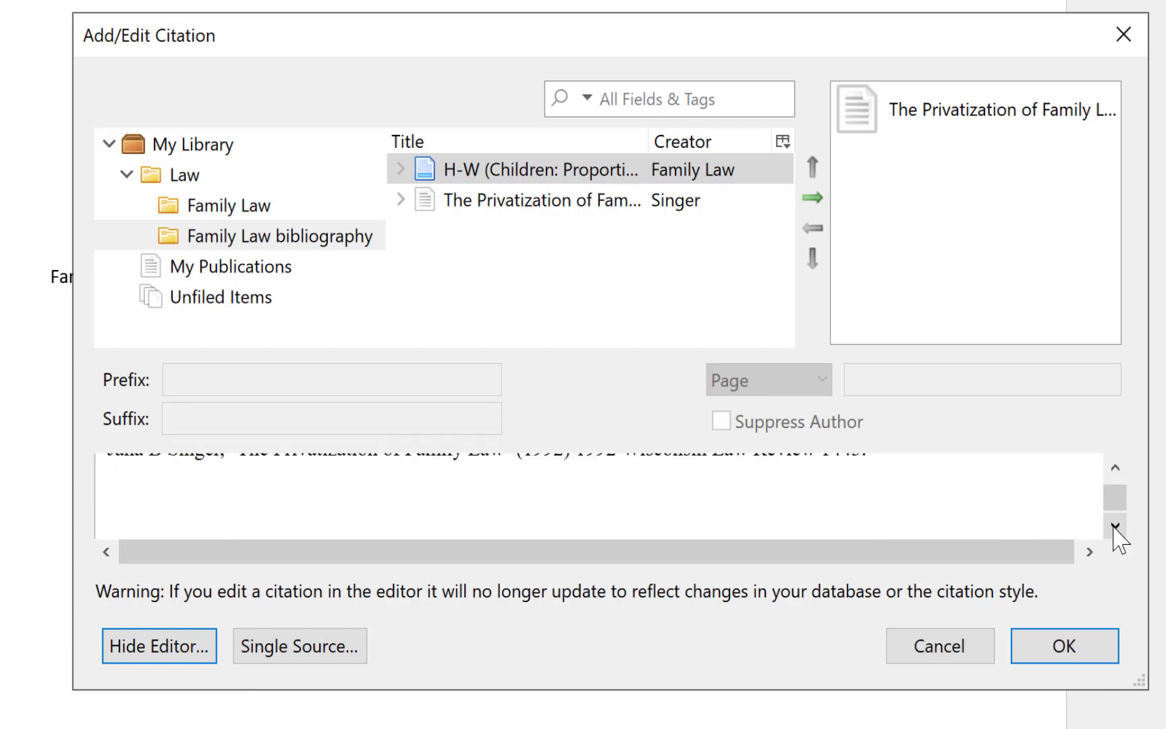
{"action": "left_click", "coordinate": [1117, 472]}
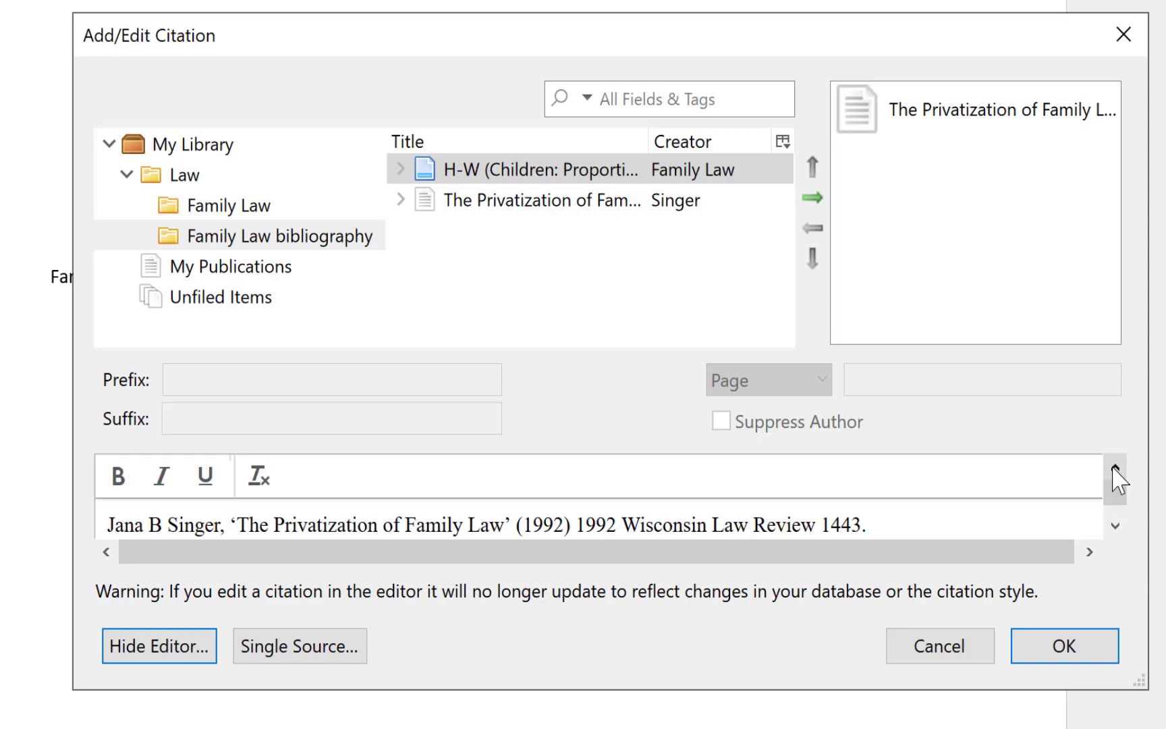